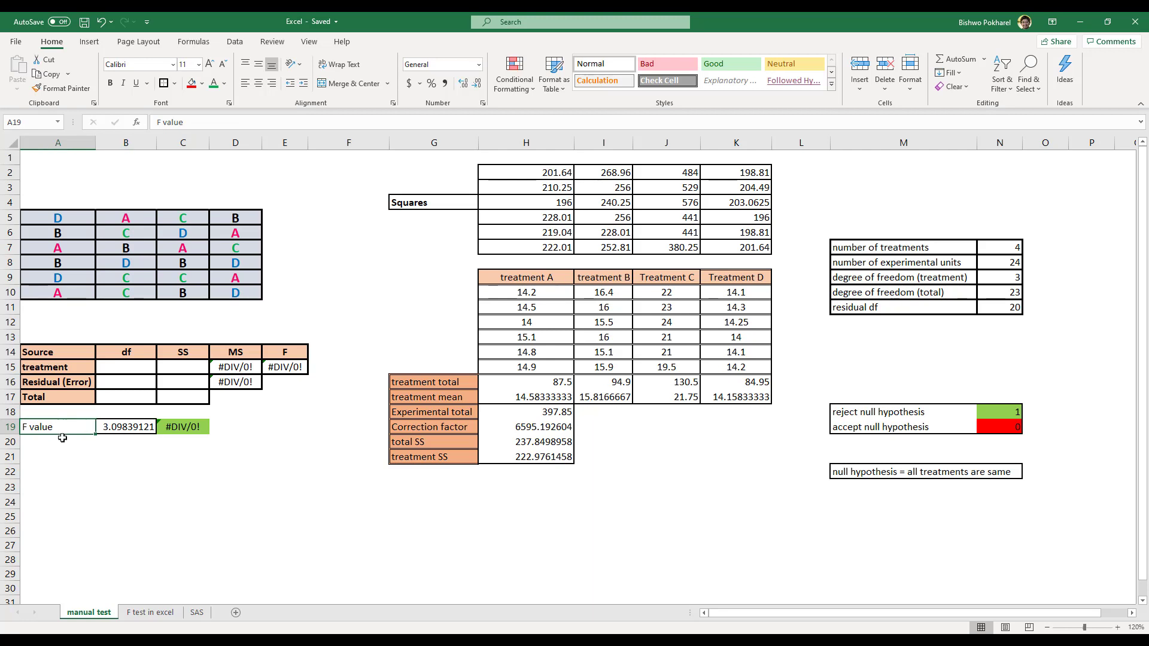
Start a formula in cell A22 using the F.INV.RT function from the Statistical category
click(62, 466)
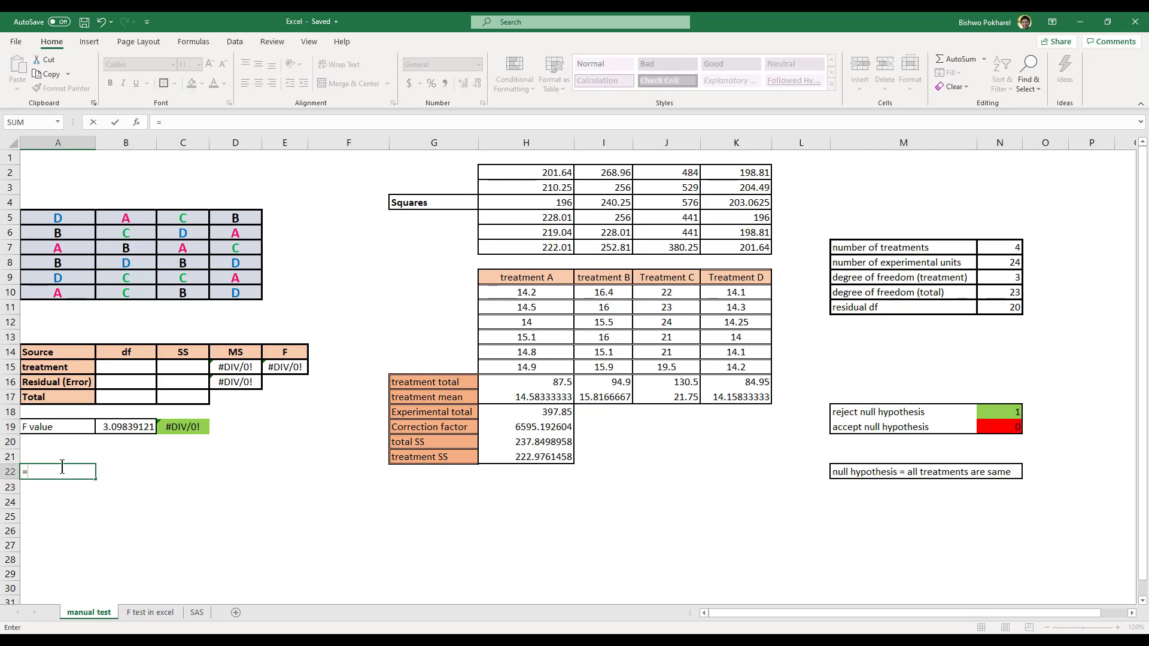
click(136, 122)
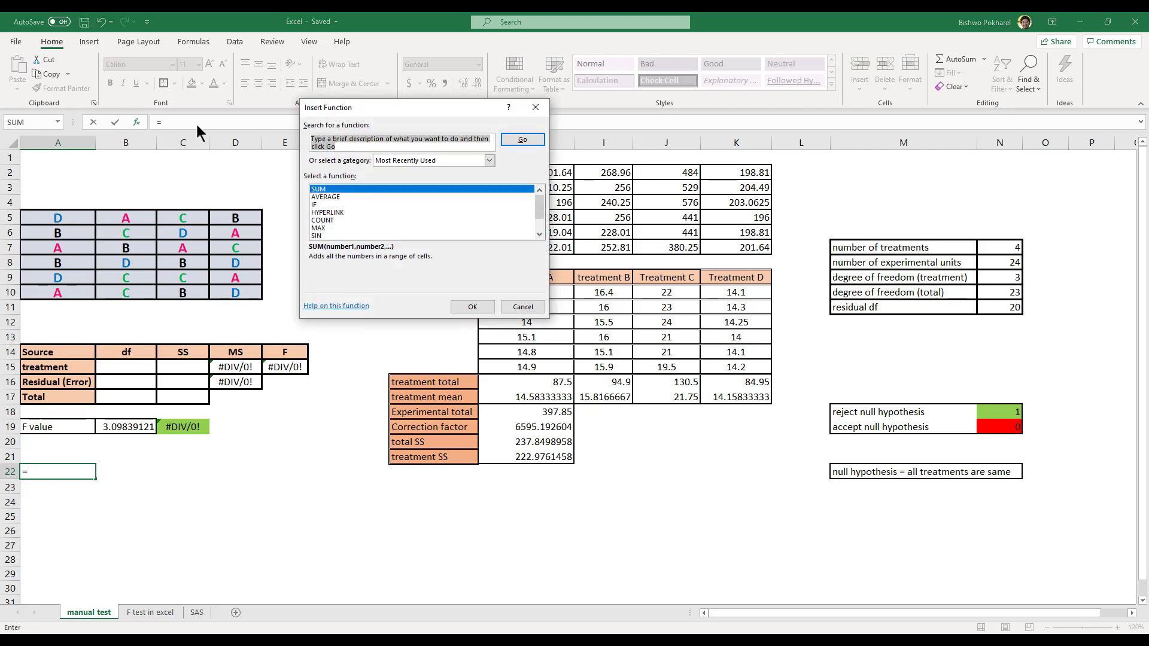
click(489, 161)
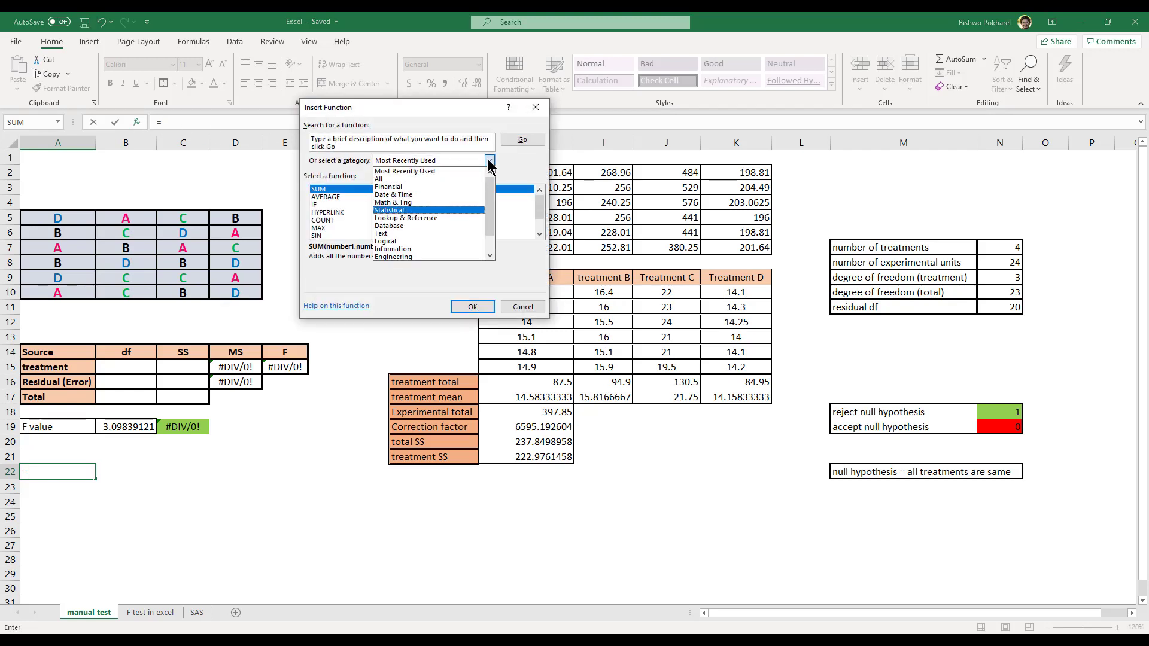
click(429, 210)
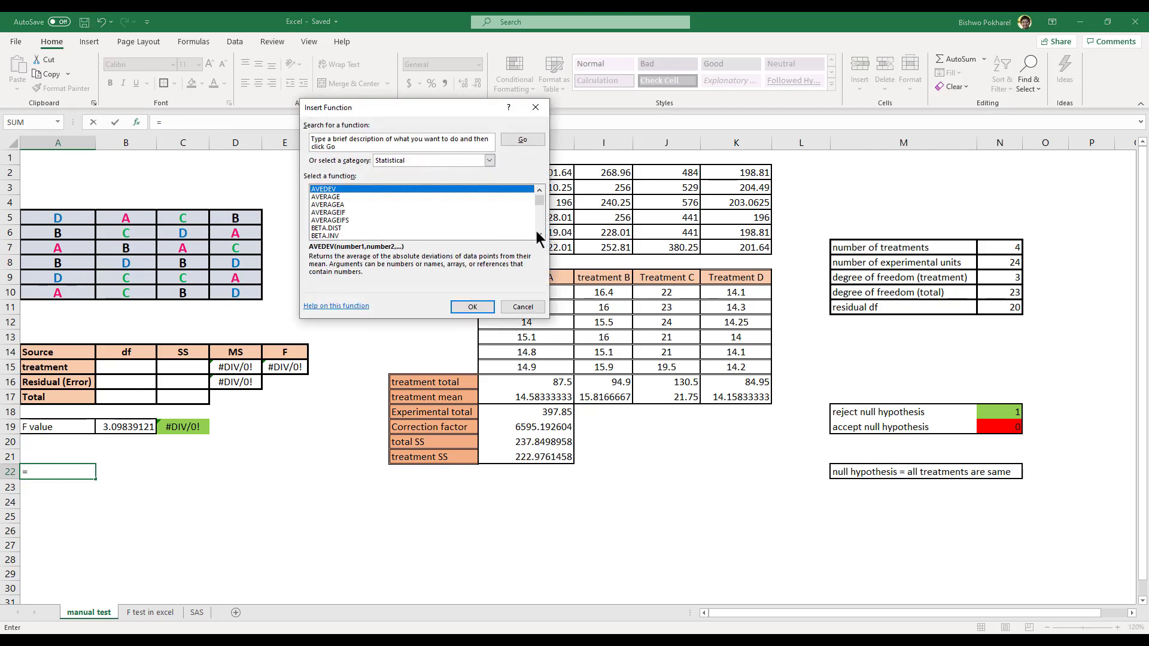
scroll(539, 232, down, 8)
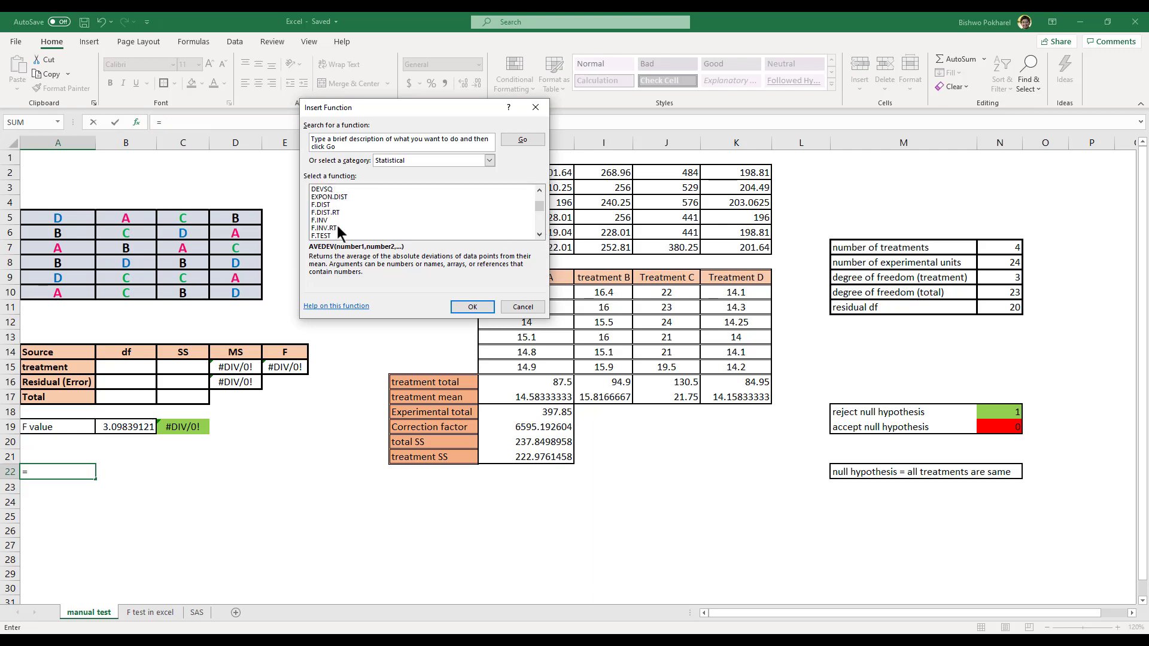
double_click(335, 228)
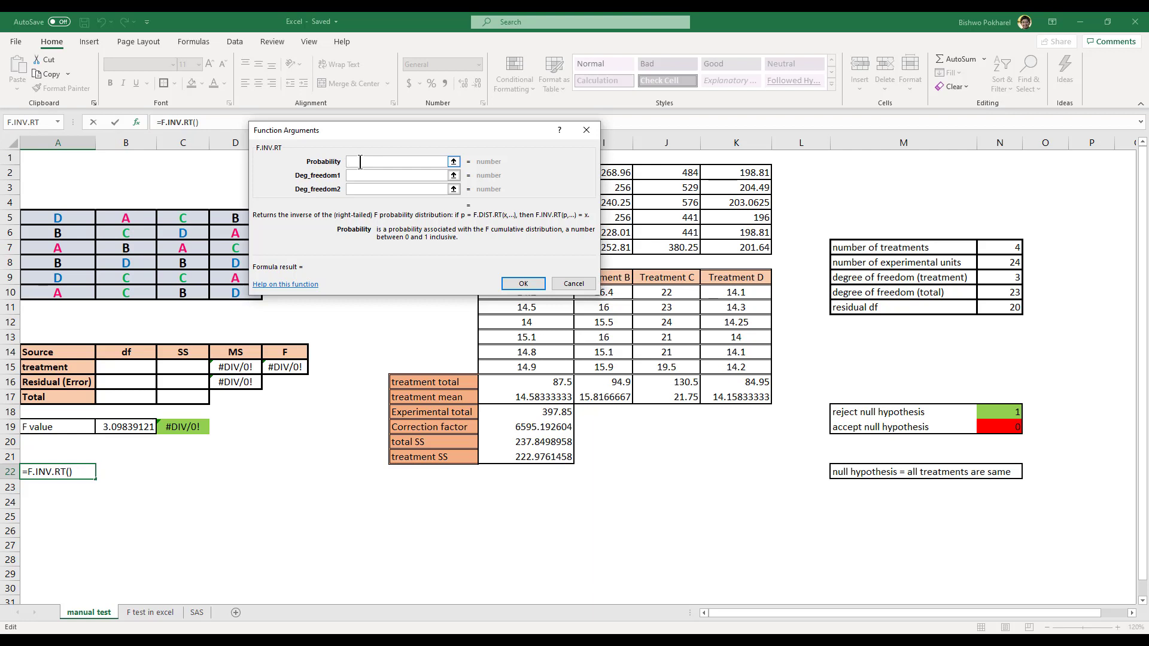
Complete the F.INV.RT function with probability 0.05, Deg_freedom1 3 and Deg_freedom2 20
text(0.05)
click(366, 175)
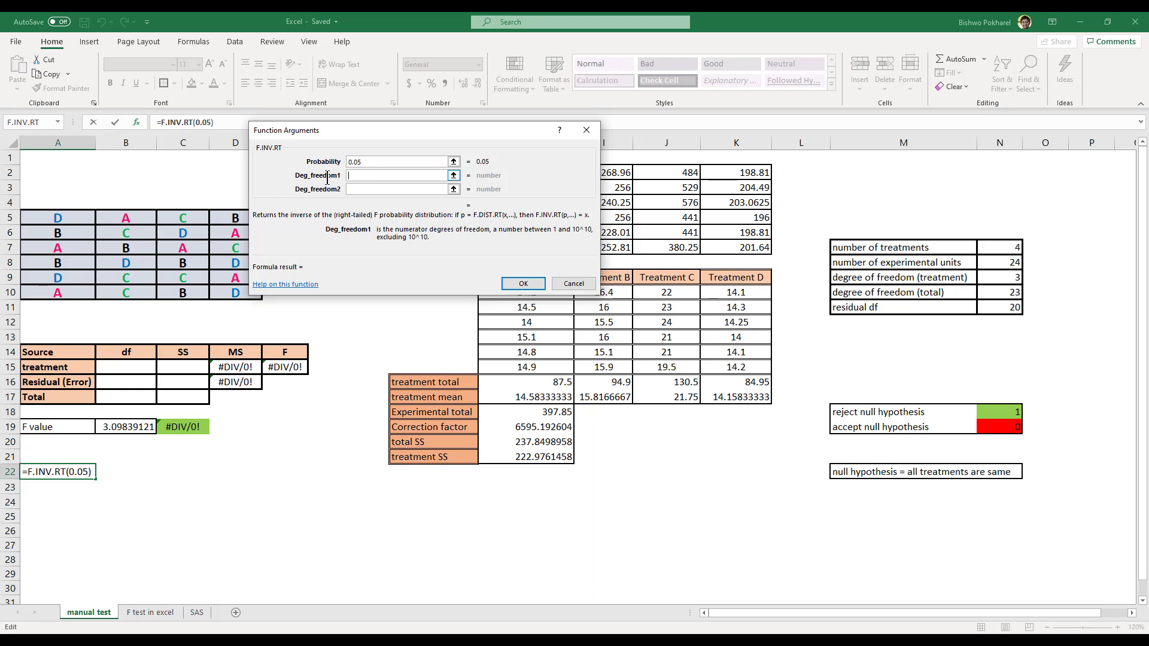
text(3)
click(355, 191)
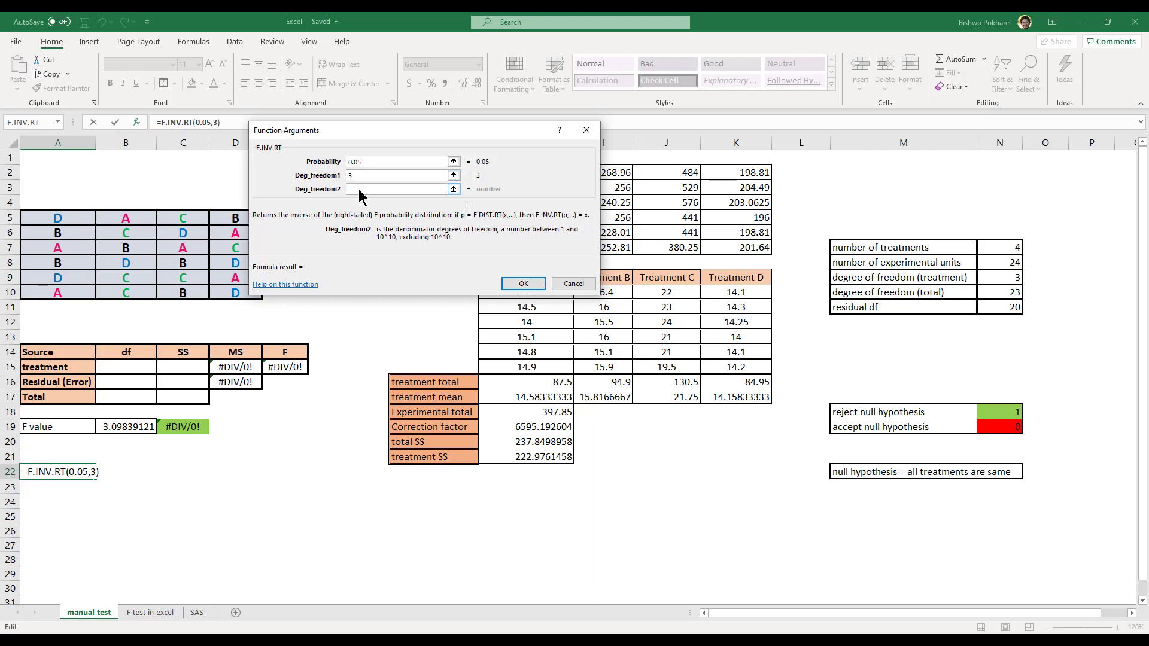
text(20)
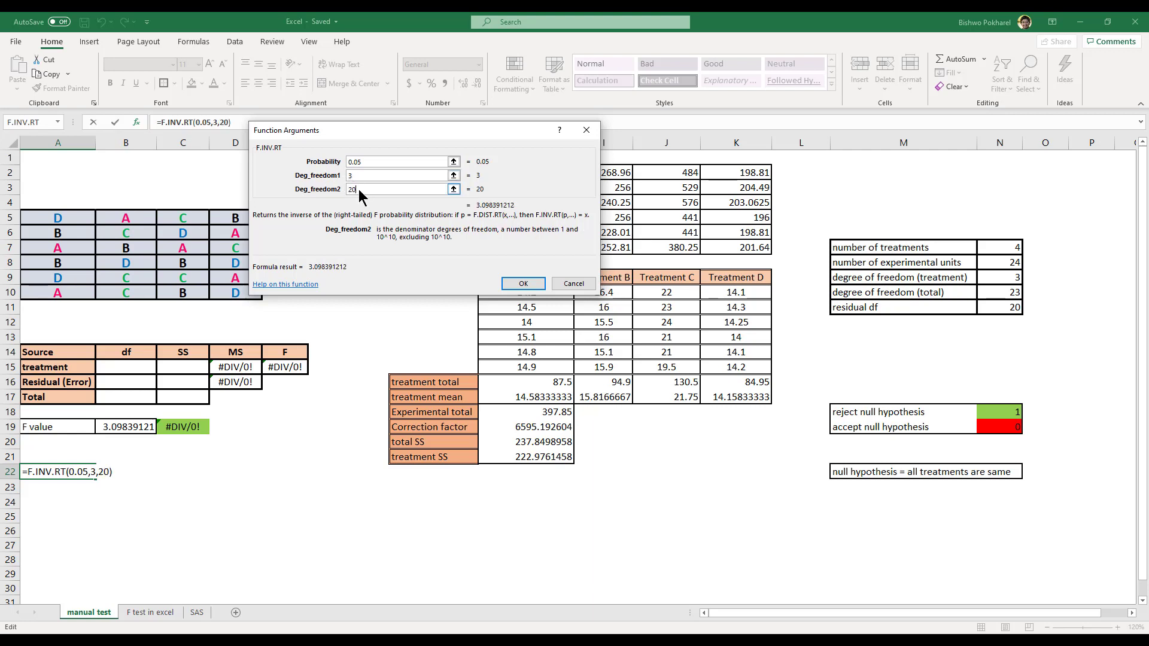
click(523, 285)
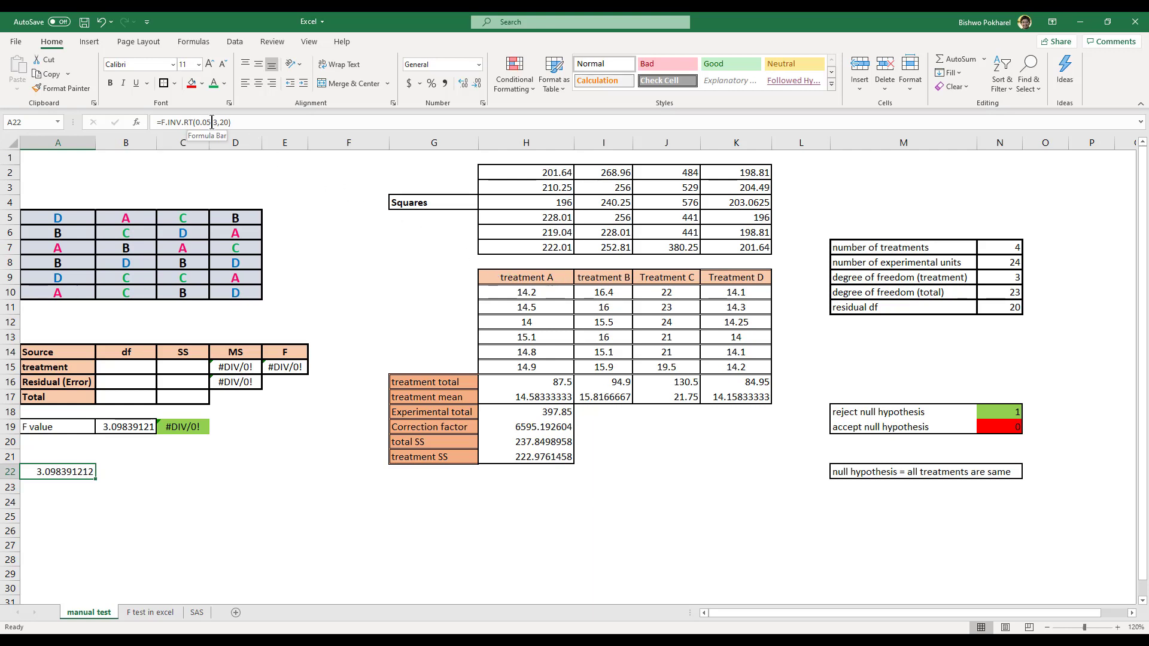
Review the probability and both degrees-of-freedom arguments of the F.INV.RT formula in cell A22, cancelling the edit
drag(212, 122, 196, 122)
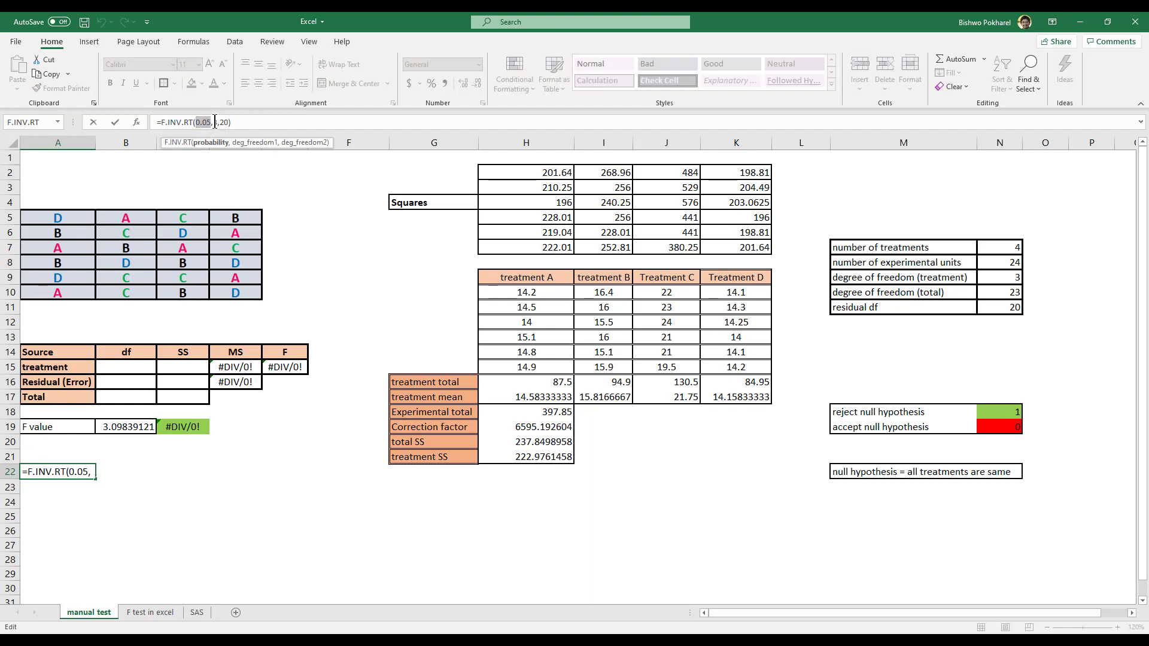
click(216, 122)
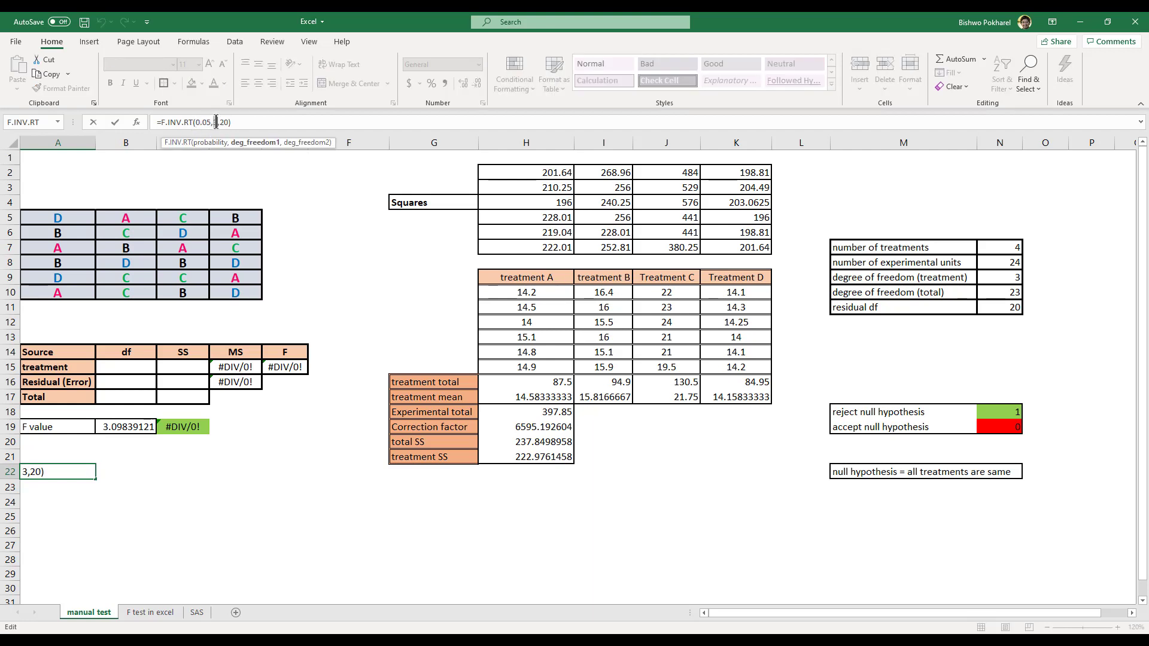
text(3)
drag(220, 122, 228, 121)
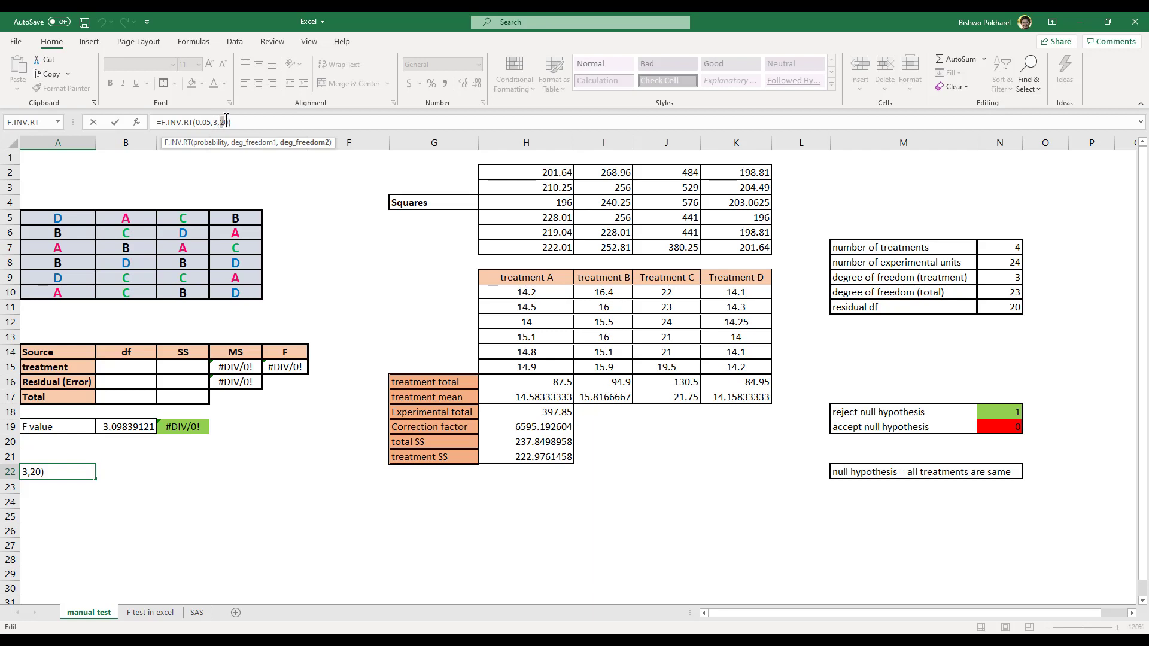
click(302, 226)
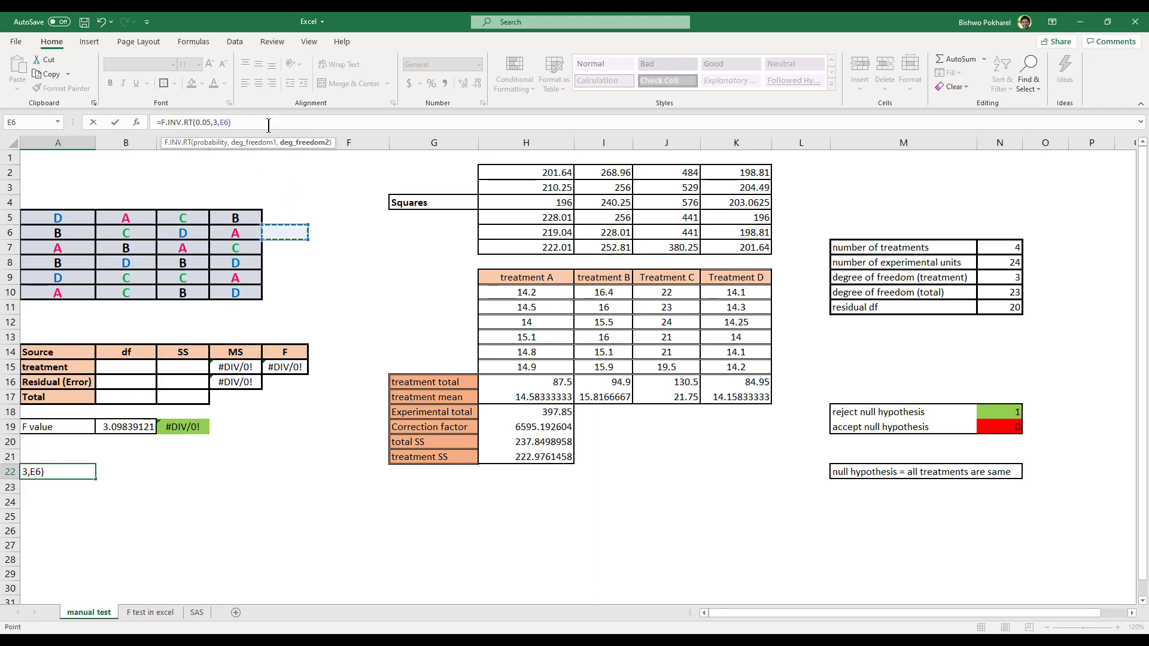
key(Escape)
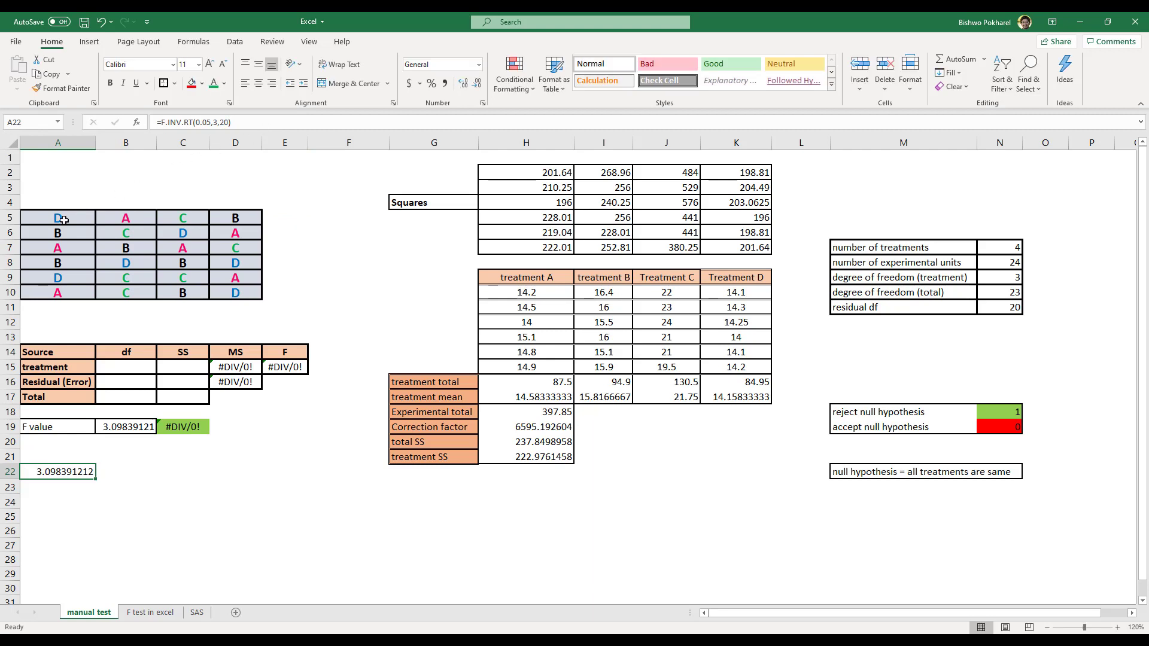
Examine the treatment layout in A5:D10 and the numbers of treatments and experimental units
drag(64, 220, 227, 297)
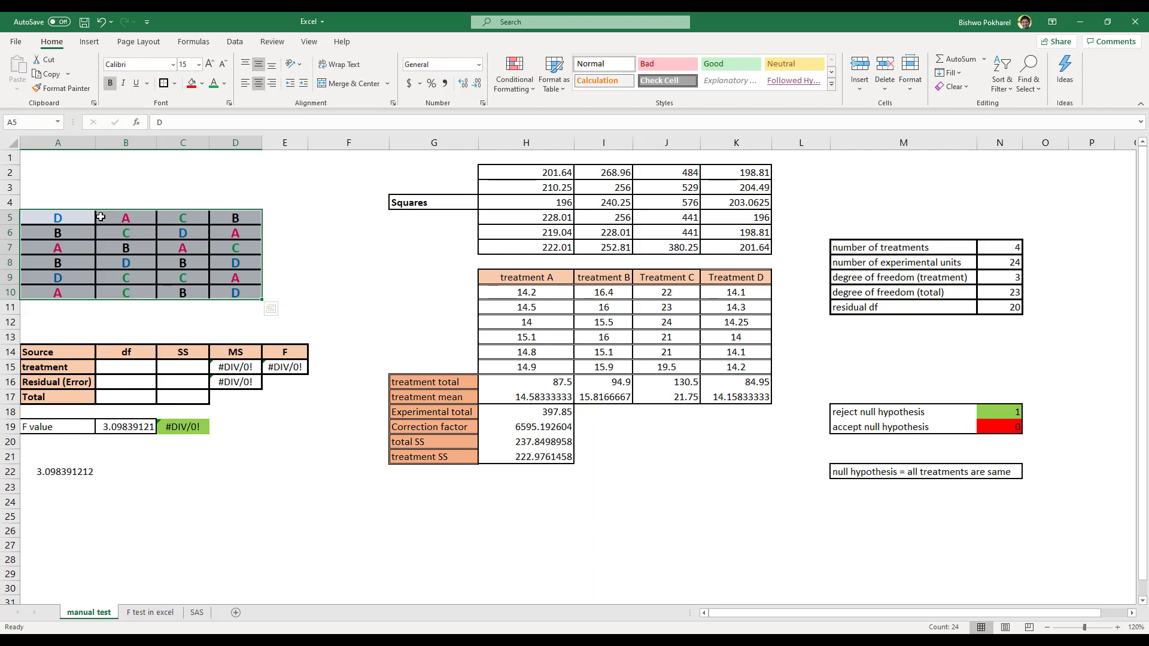
click(896, 249)
click(1014, 250)
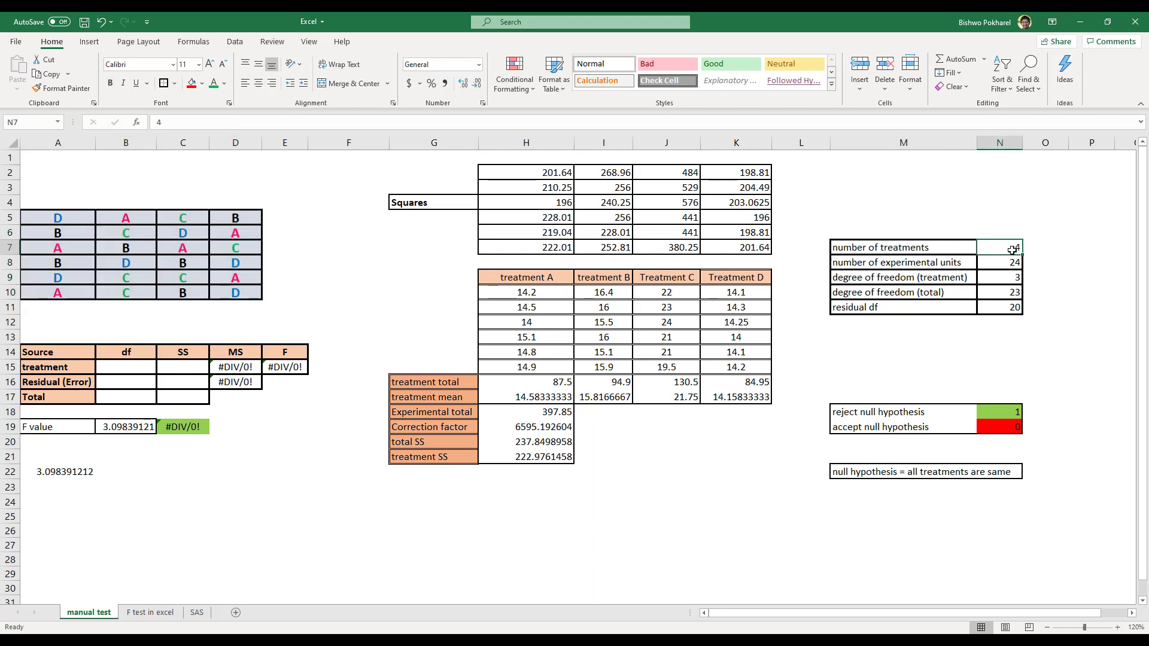
click(947, 266)
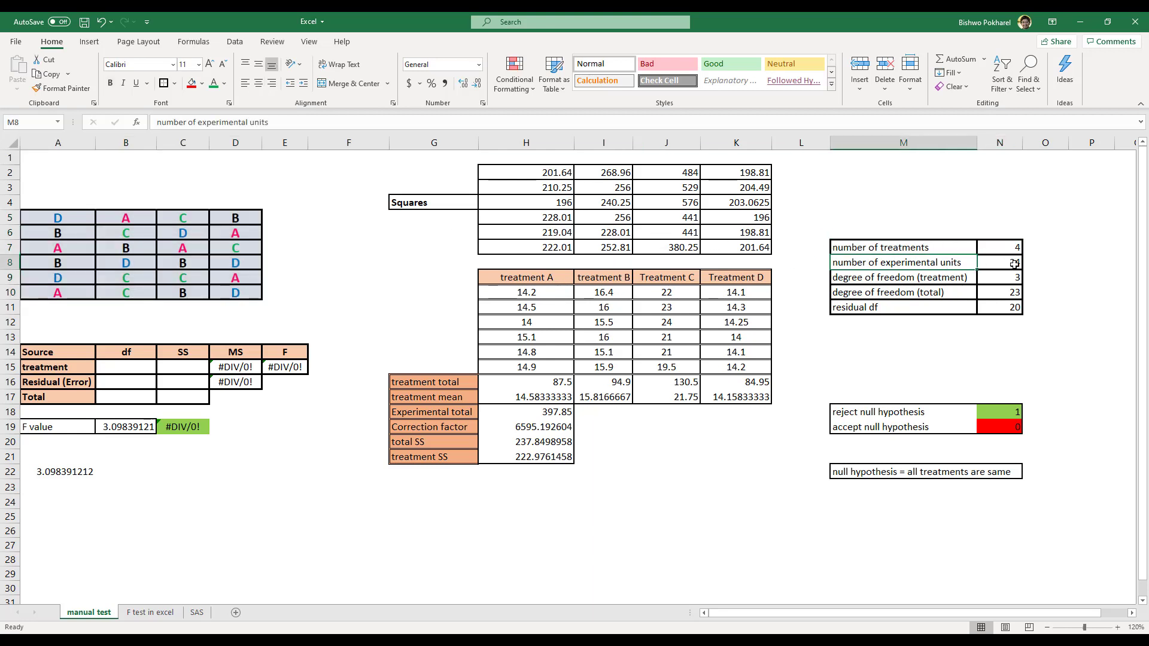
click(1014, 264)
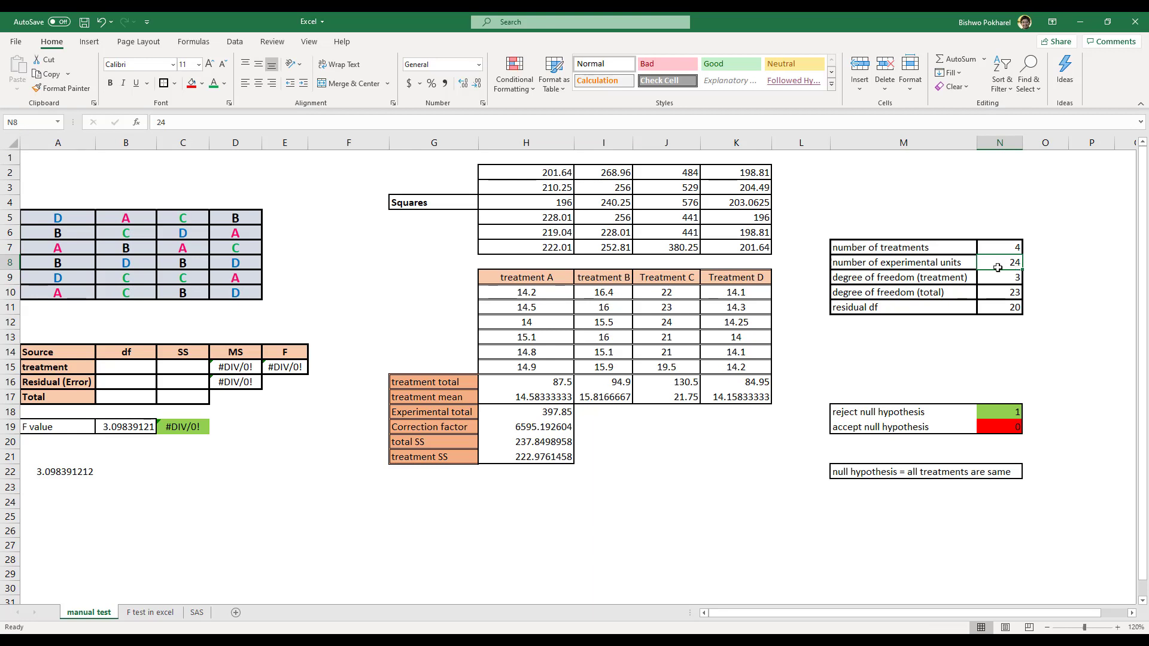
Examine how the treatment and total degrees of freedom in N9 and N10 are calculated
click(923, 281)
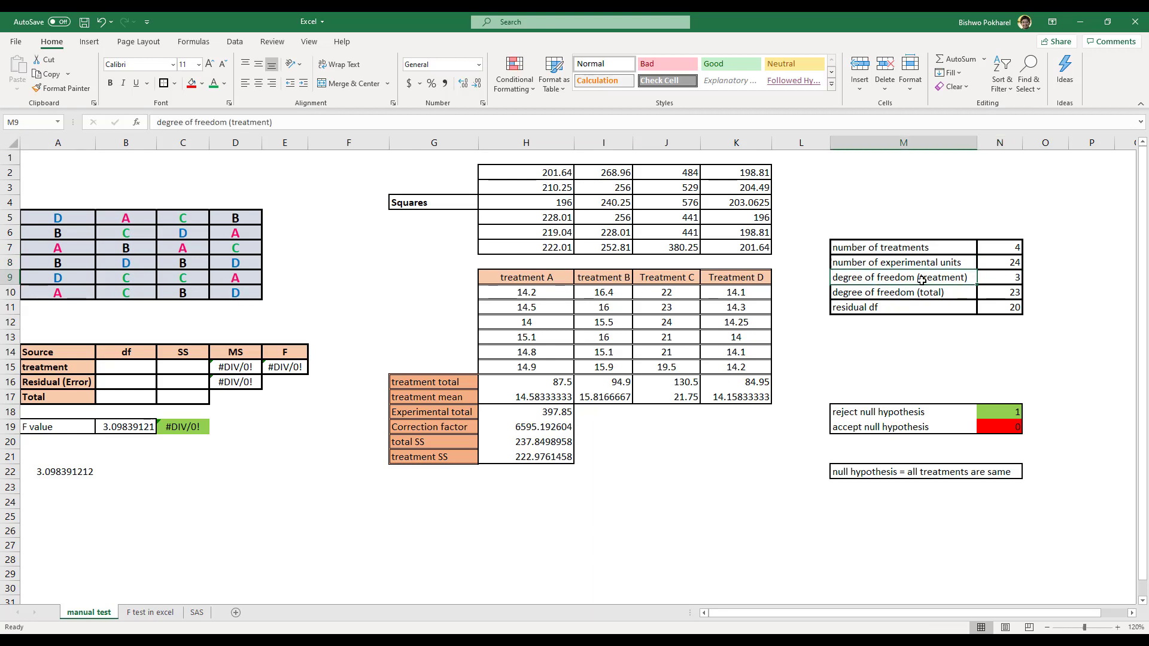
click(1006, 279)
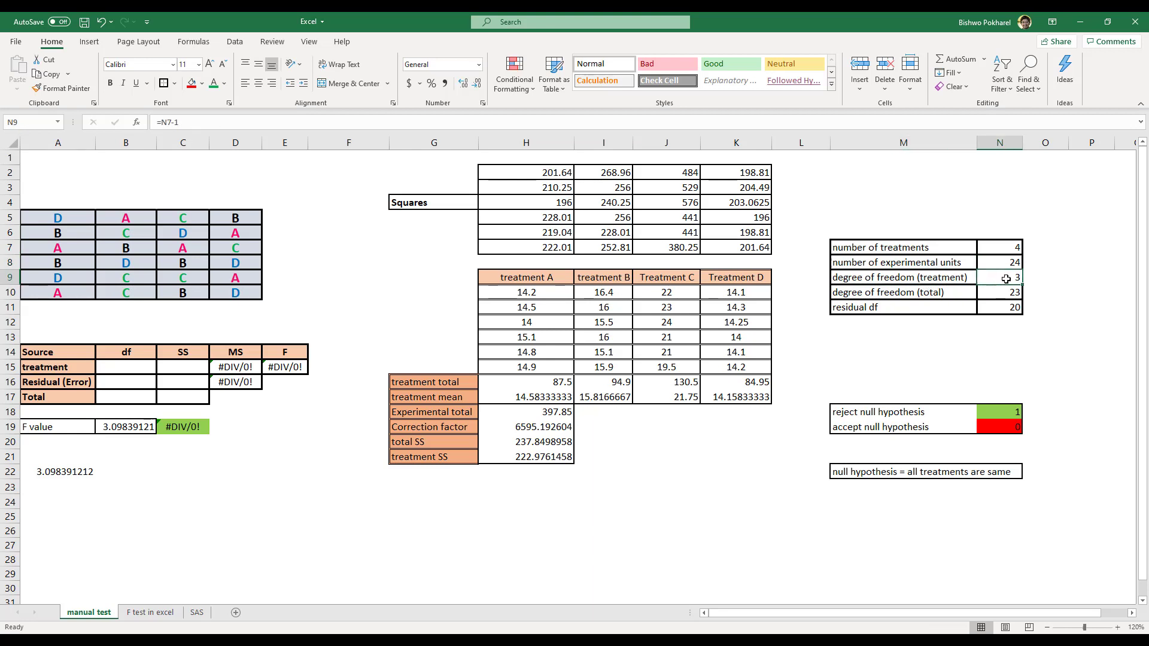
click(1012, 249)
click(1014, 276)
click(244, 122)
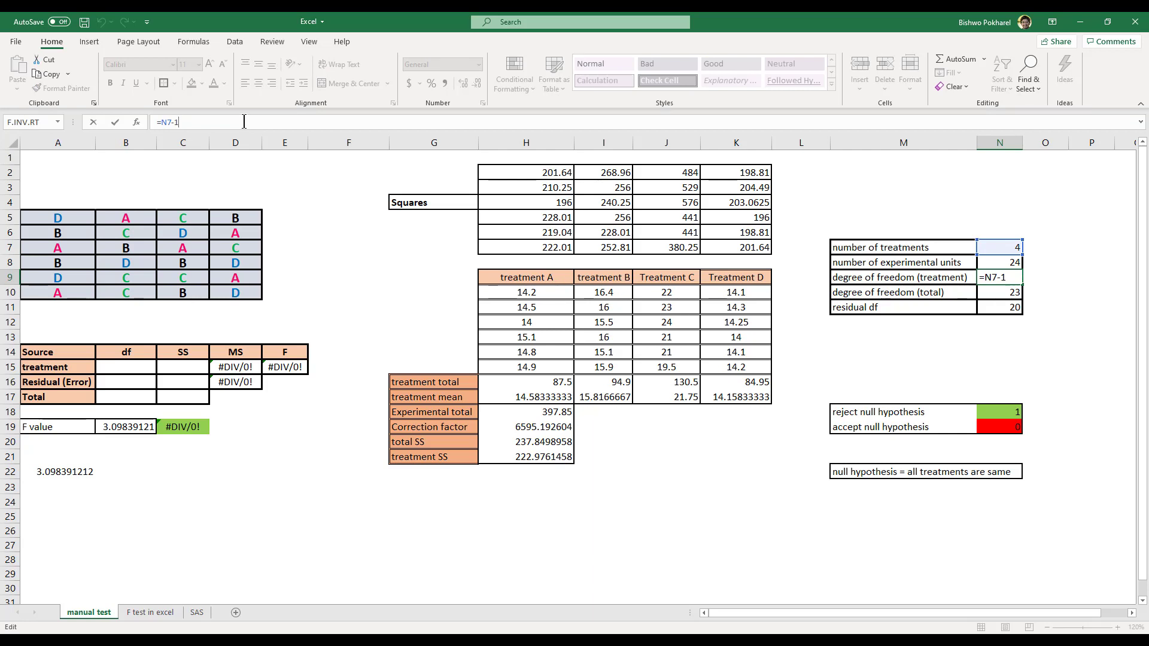
click(936, 293)
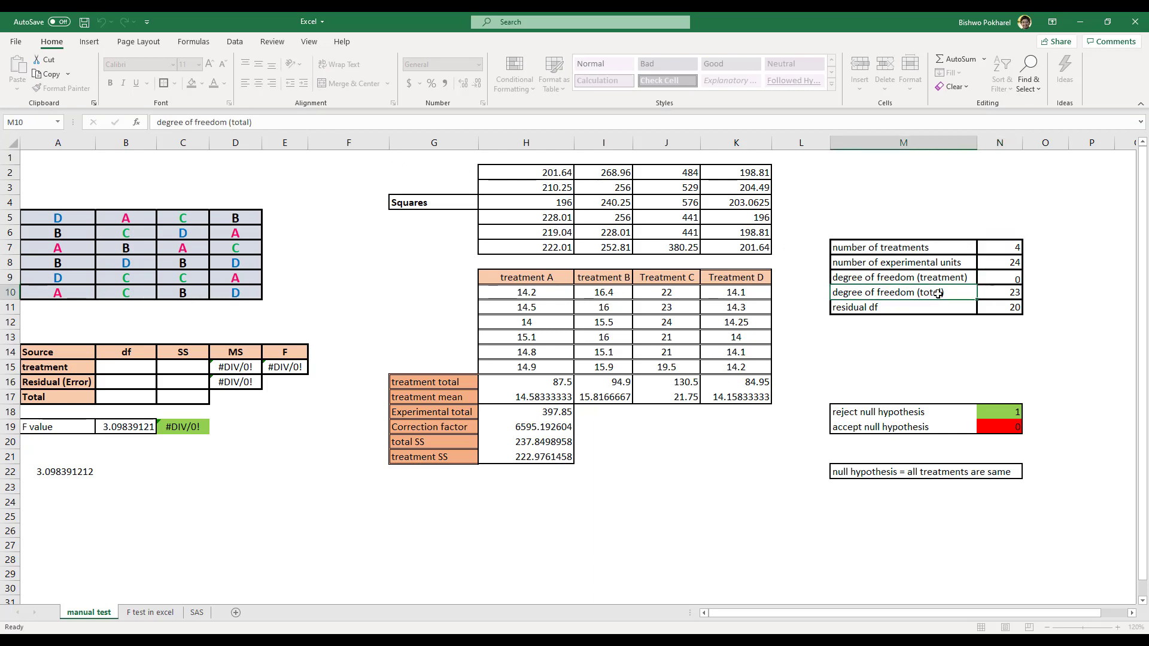
click(1008, 295)
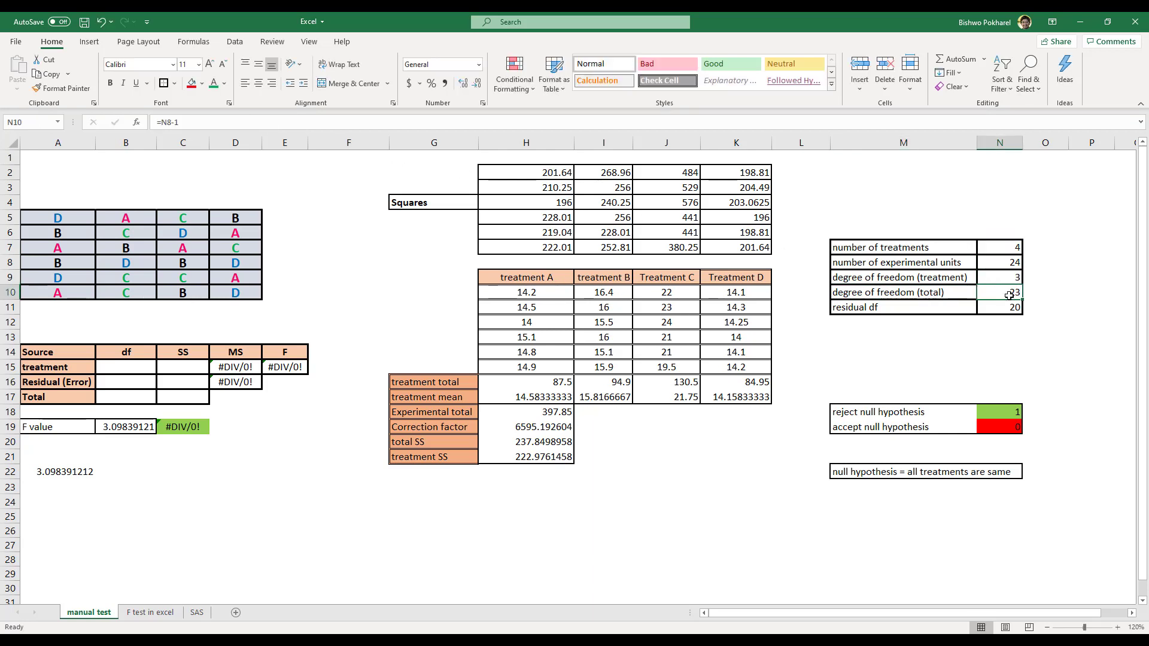
click(230, 123)
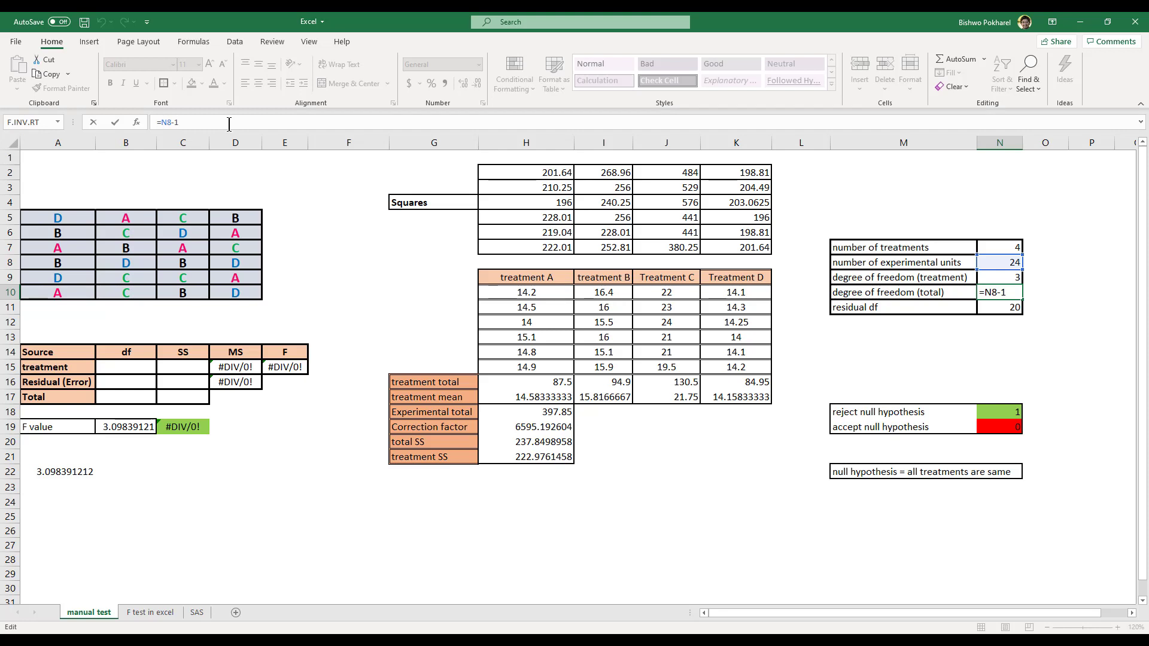
Change the label in M11 to "residual df error df" and check the residual degrees-of-freedom formula in N11
click(942, 307)
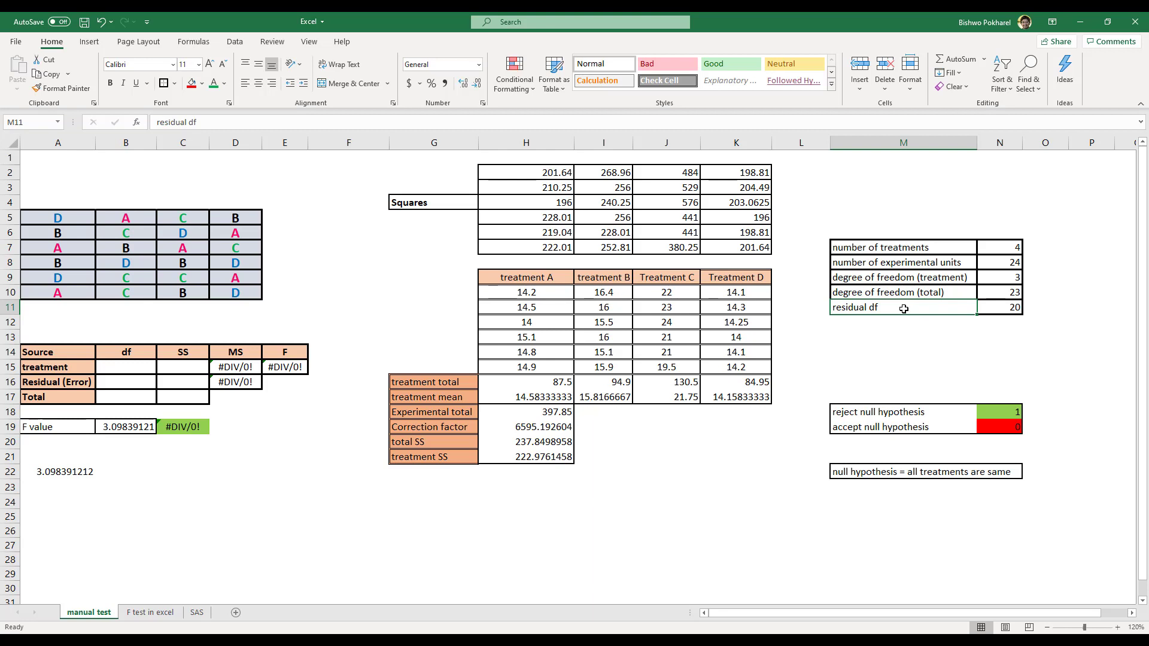
double_click(904, 309)
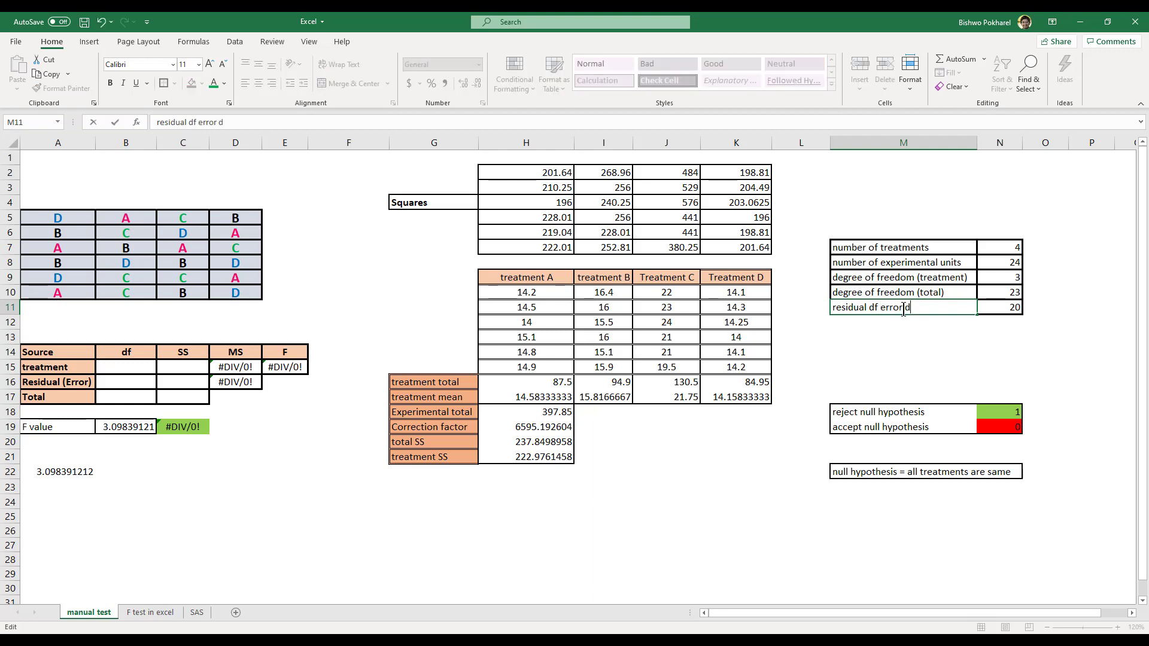
click(1012, 307)
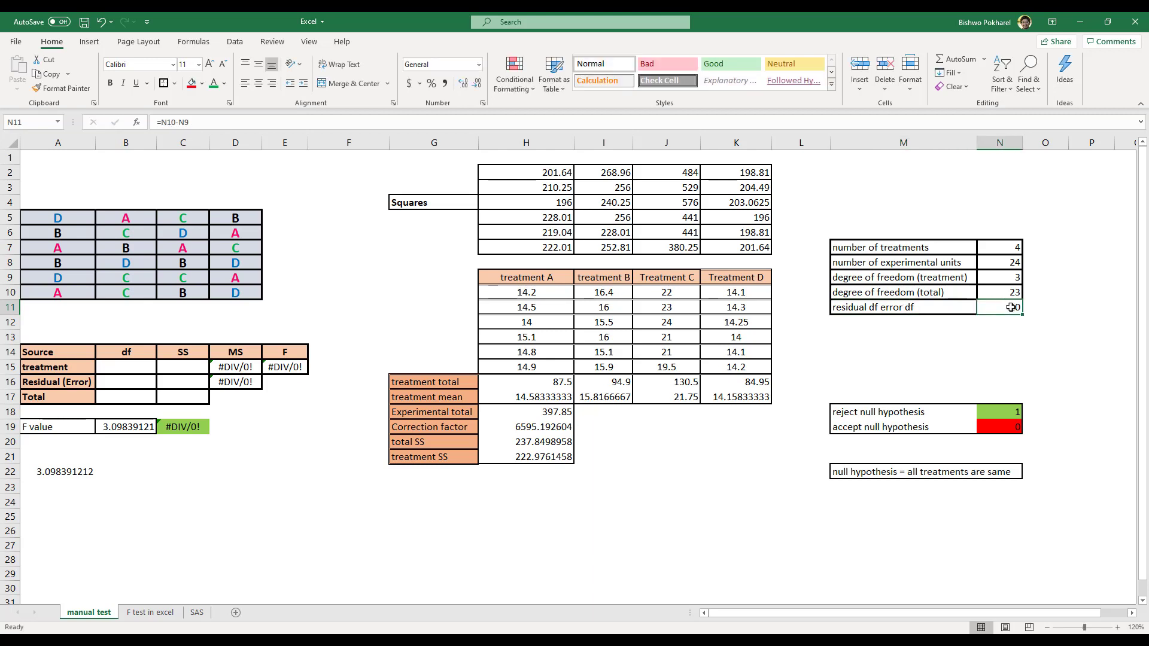
click(330, 124)
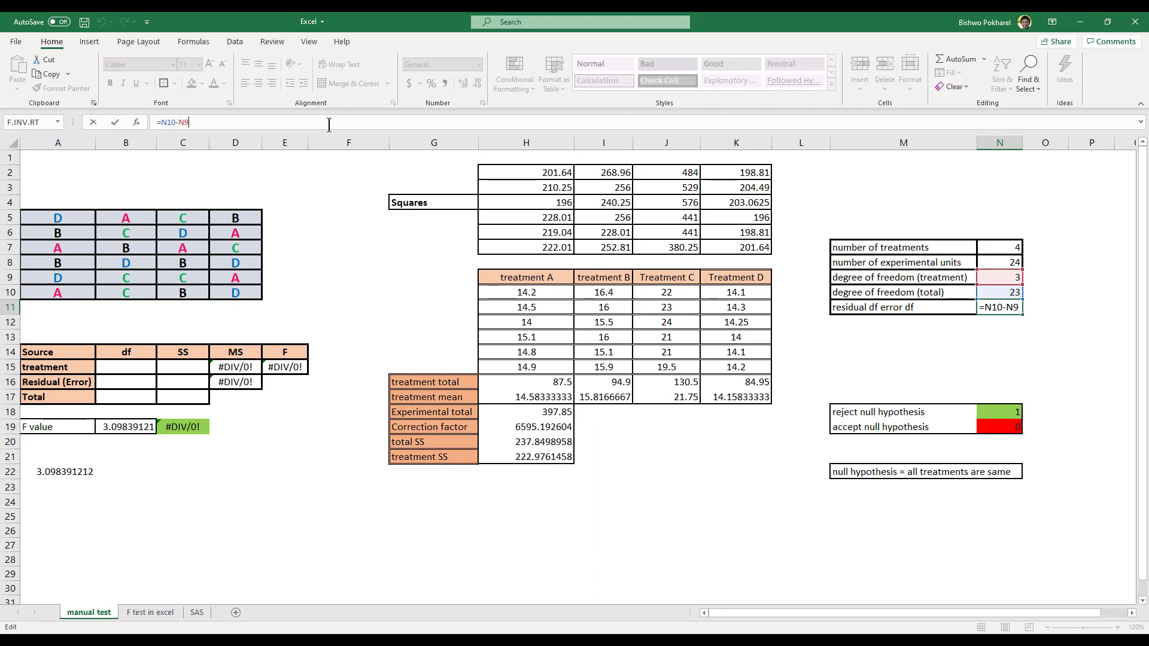
key(Return)
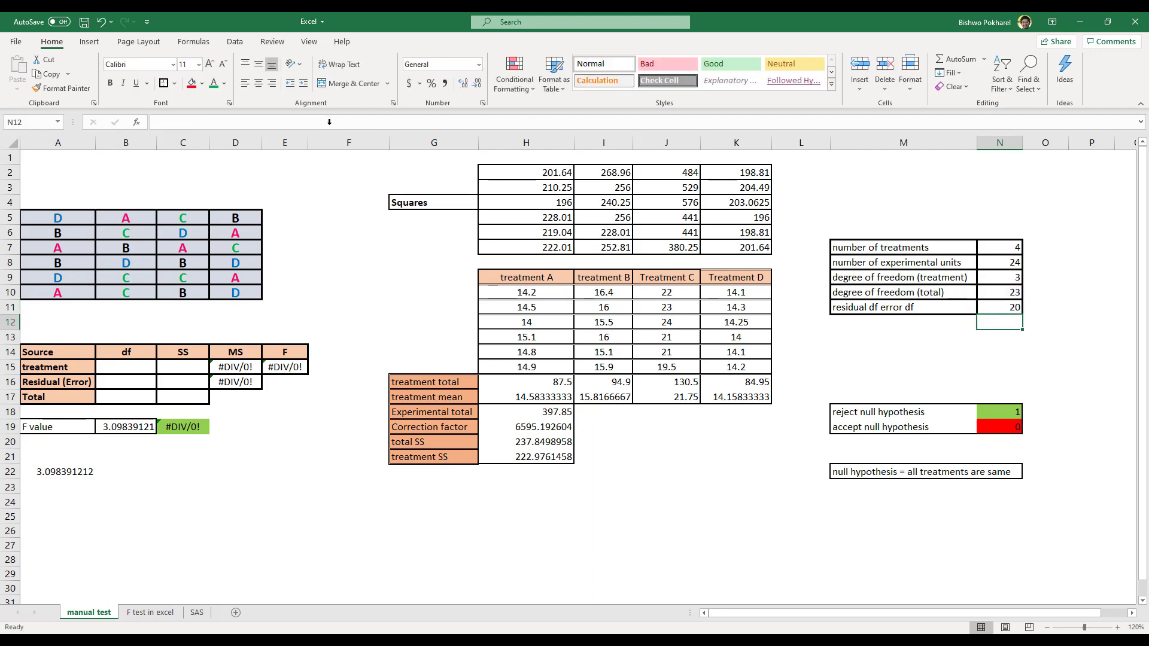
Examine the observations for treatments A to D in H9:K15, column by column
drag(536, 276, 755, 366)
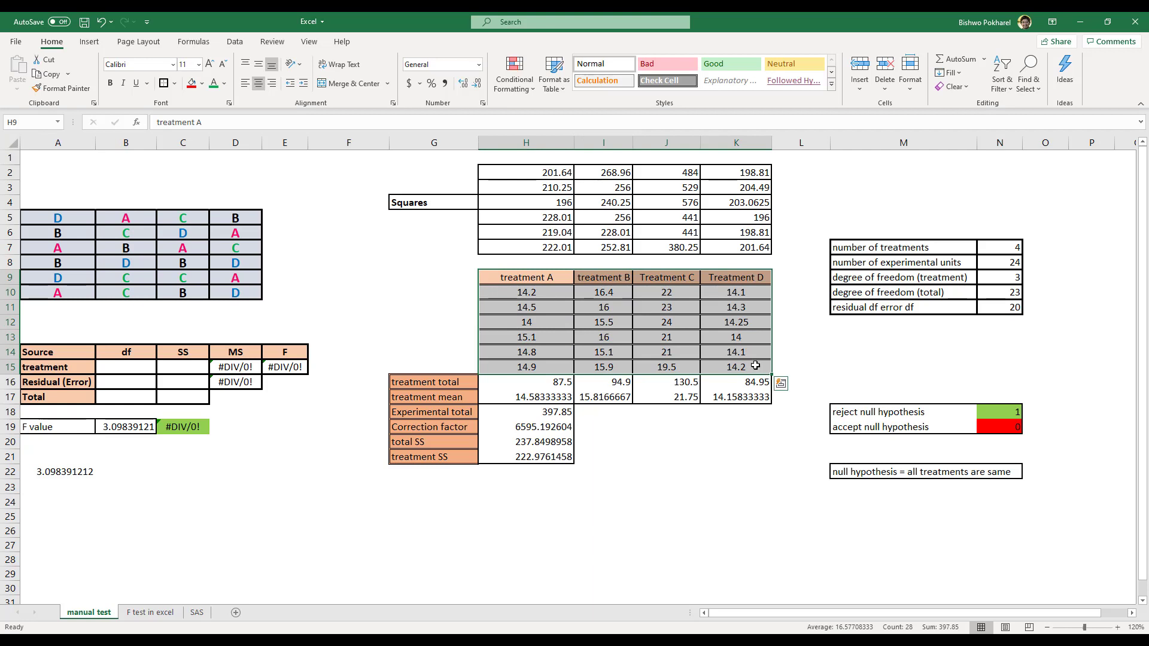
drag(534, 277, 529, 366)
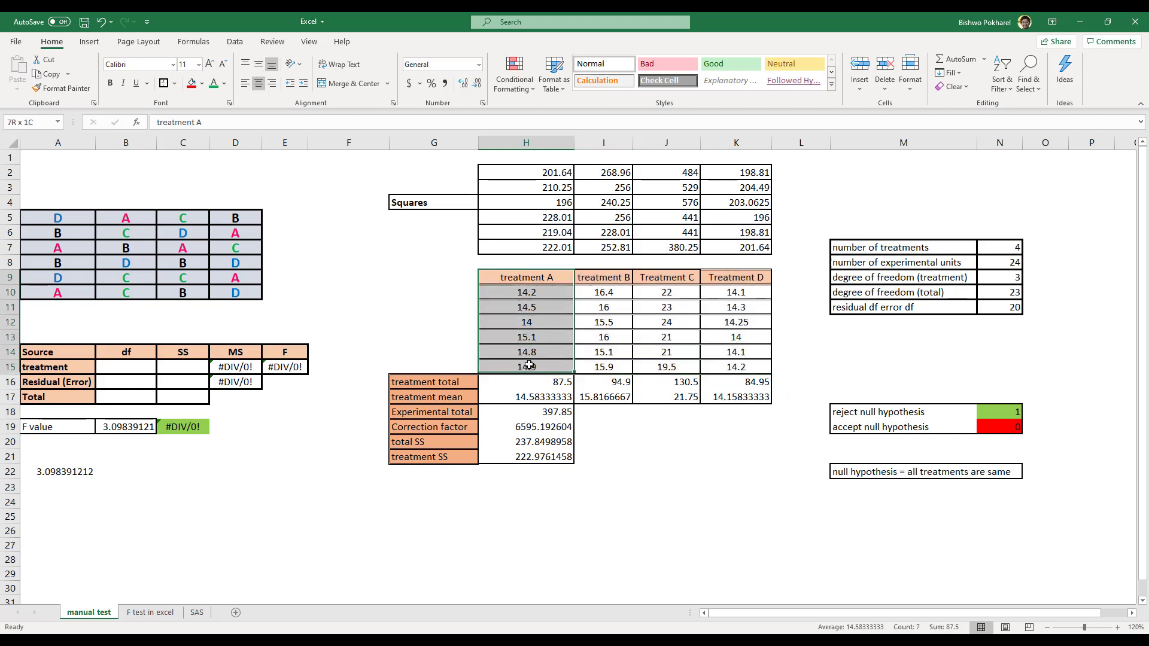
drag(562, 293, 555, 370)
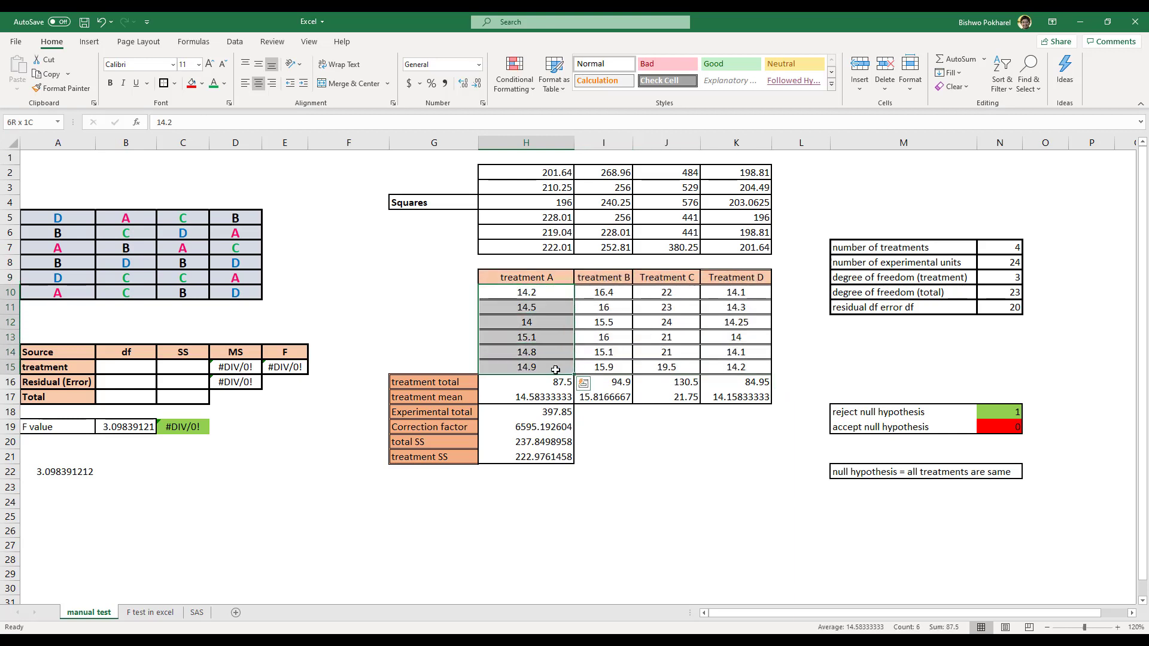
drag(609, 292, 611, 368)
drag(685, 293, 682, 366)
drag(765, 294, 757, 368)
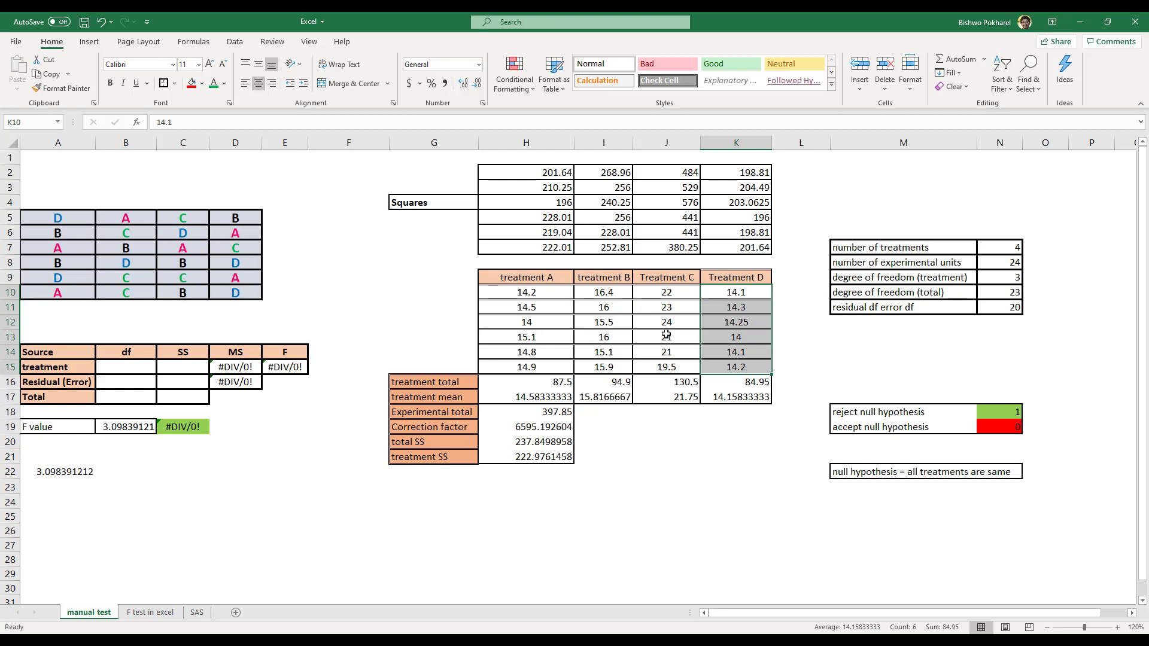
drag(549, 290, 549, 367)
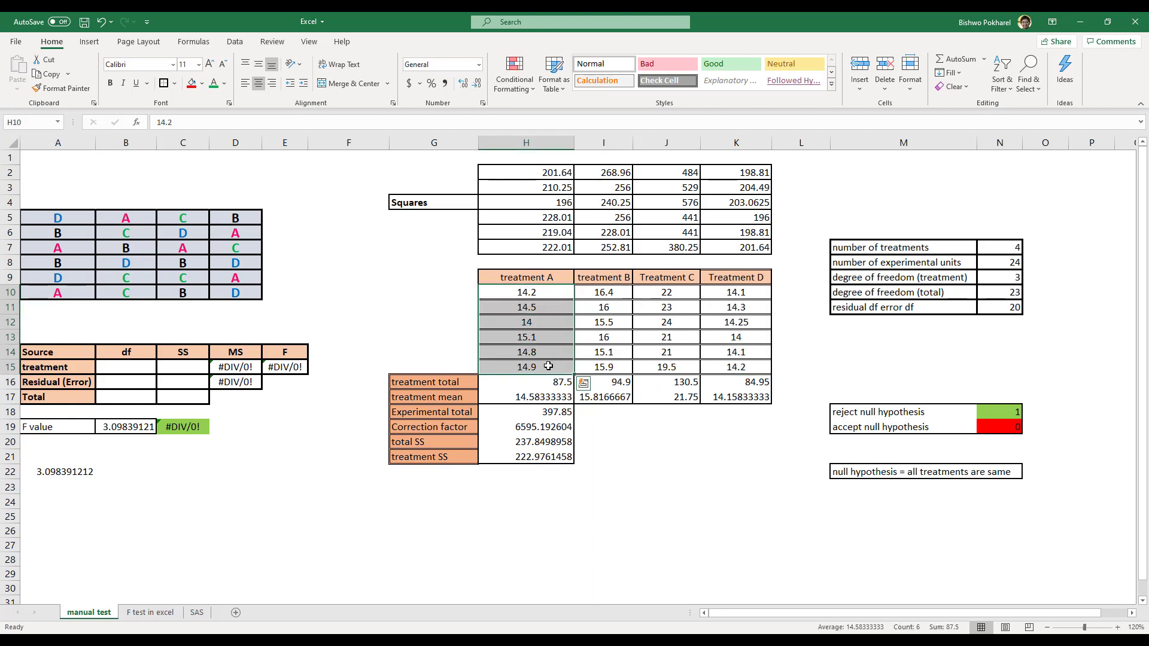
Examine individual observations across treatments A to D, then the whole data block H10:K15
click(553, 293)
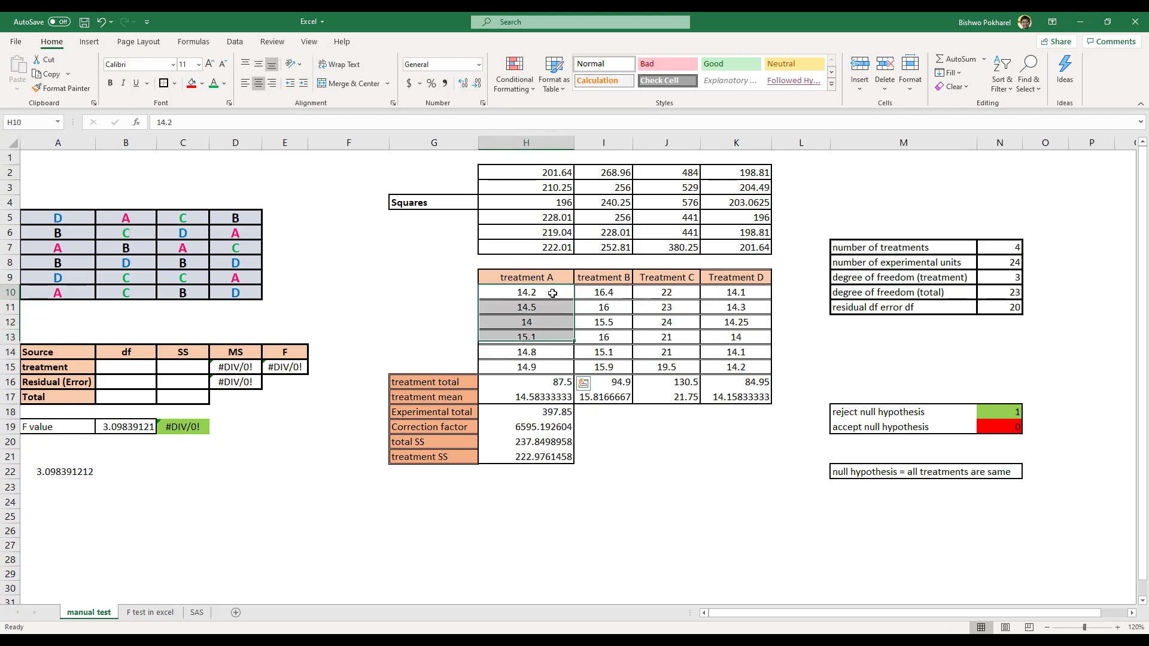
click(553, 307)
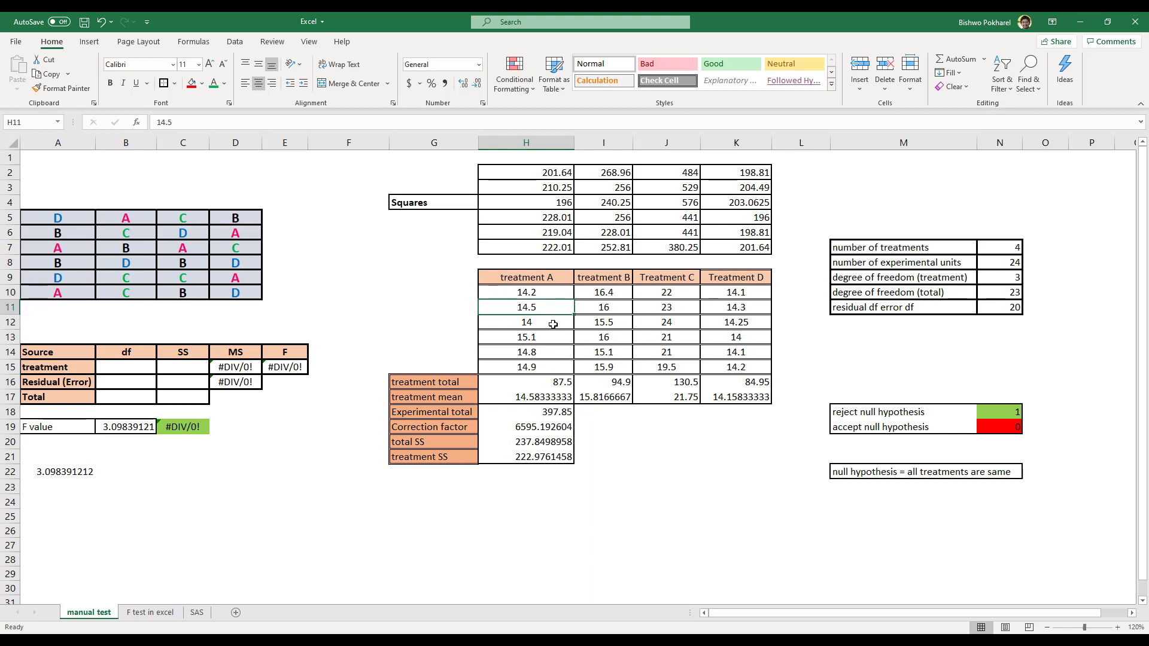
click(553, 323)
click(555, 338)
click(556, 352)
click(615, 292)
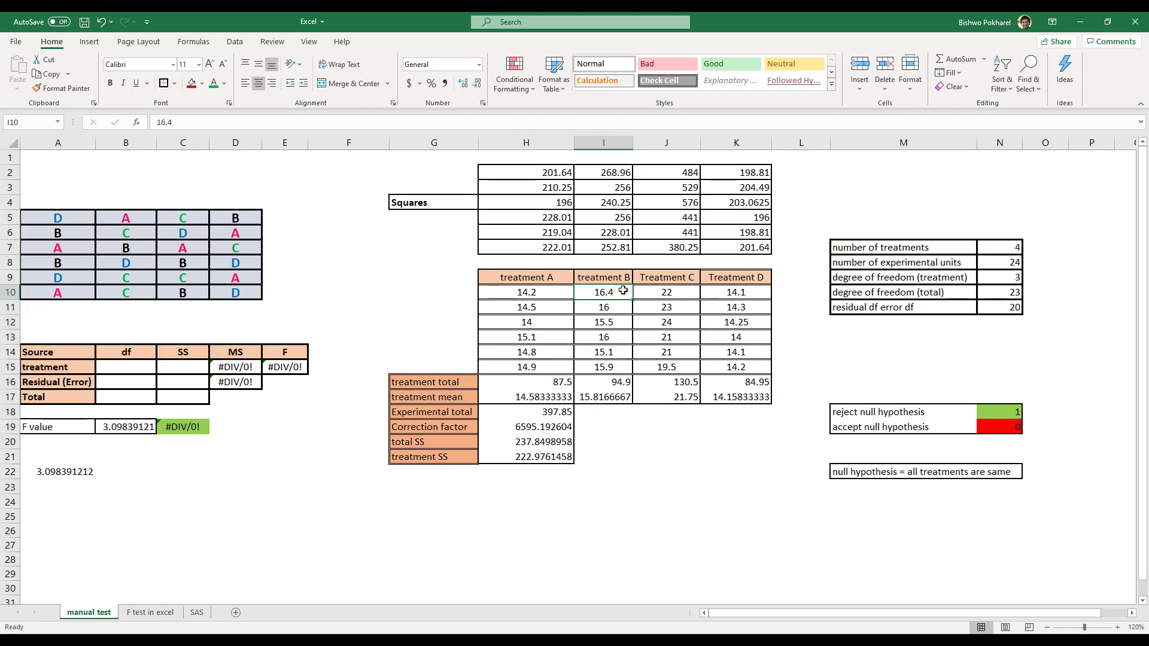
click(671, 292)
click(737, 293)
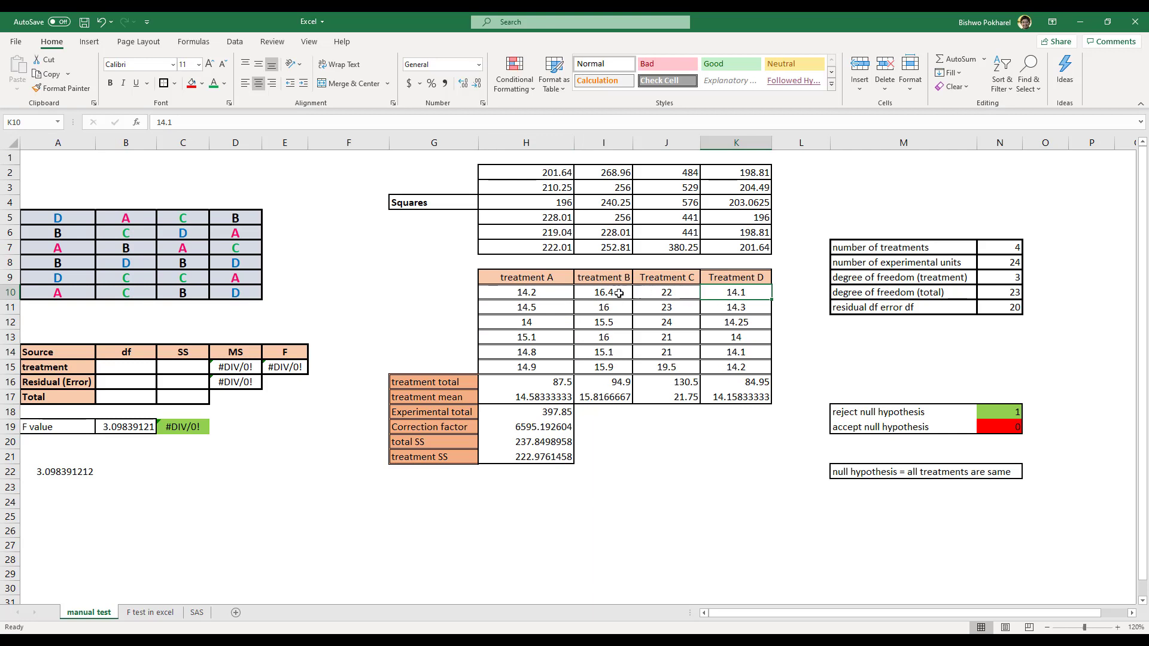
drag(531, 293, 738, 370)
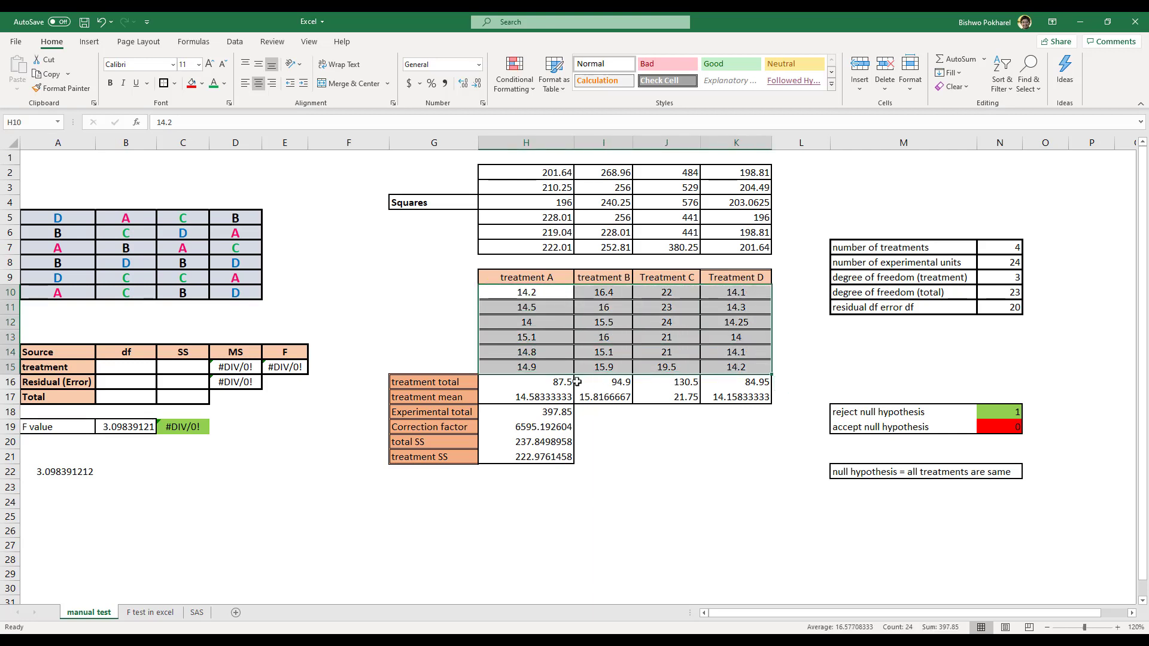
Examine the treatment total formulas in H16:K16 and the layout of the ANOVA table in A14:E17
click(558, 383)
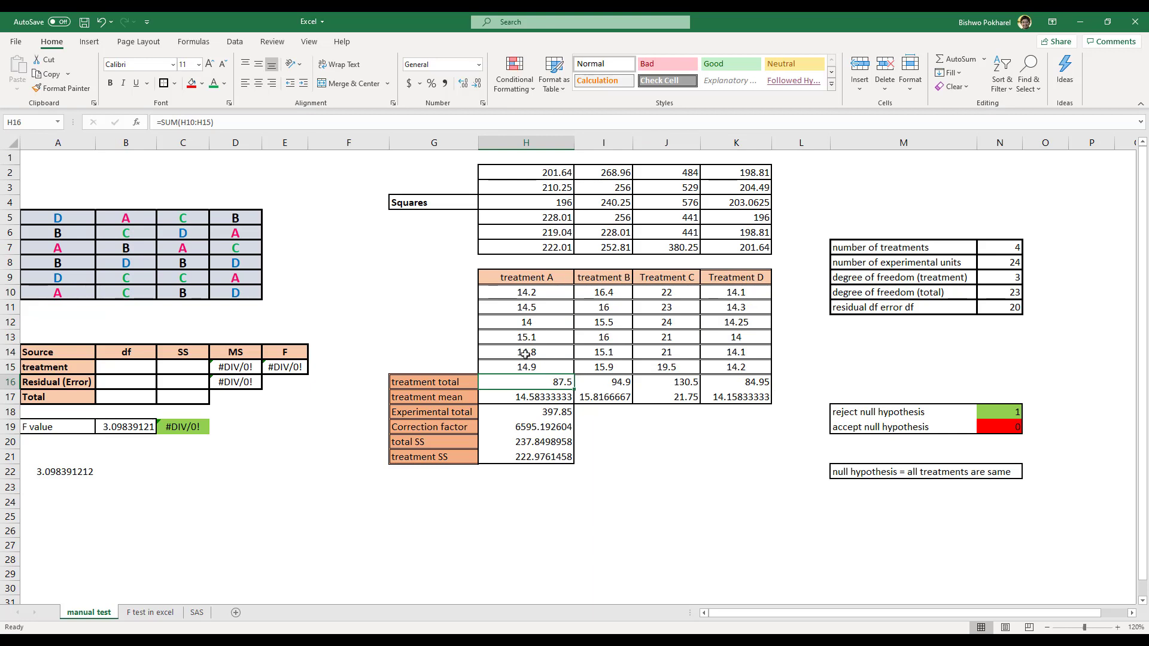
click(264, 122)
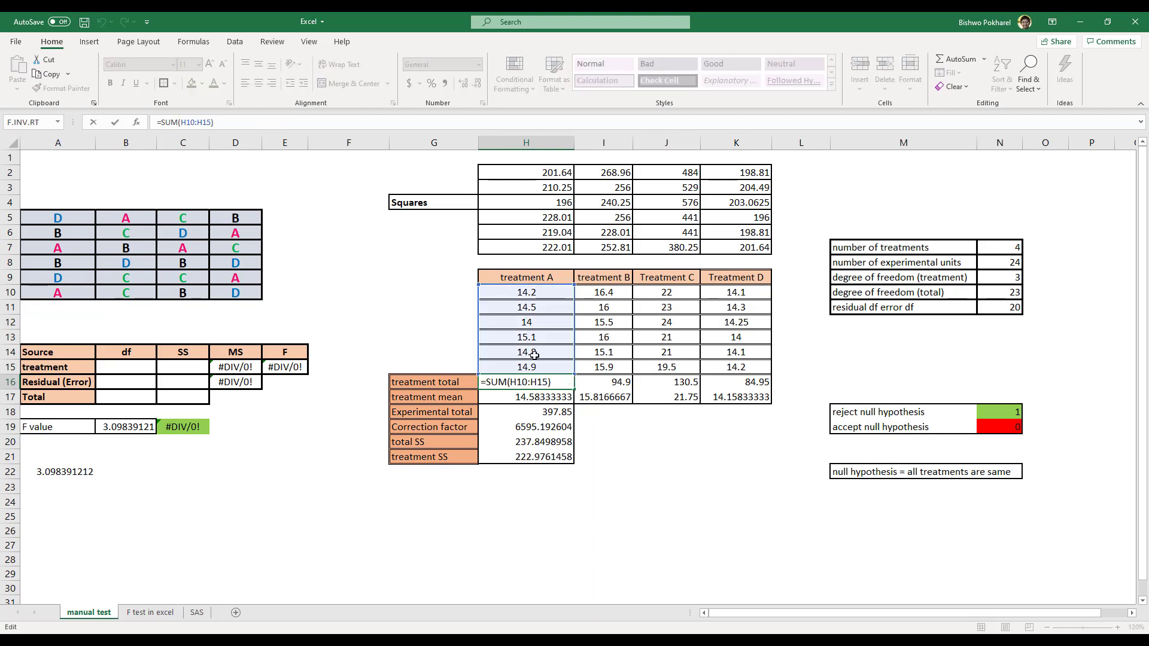
key(Return)
click(618, 384)
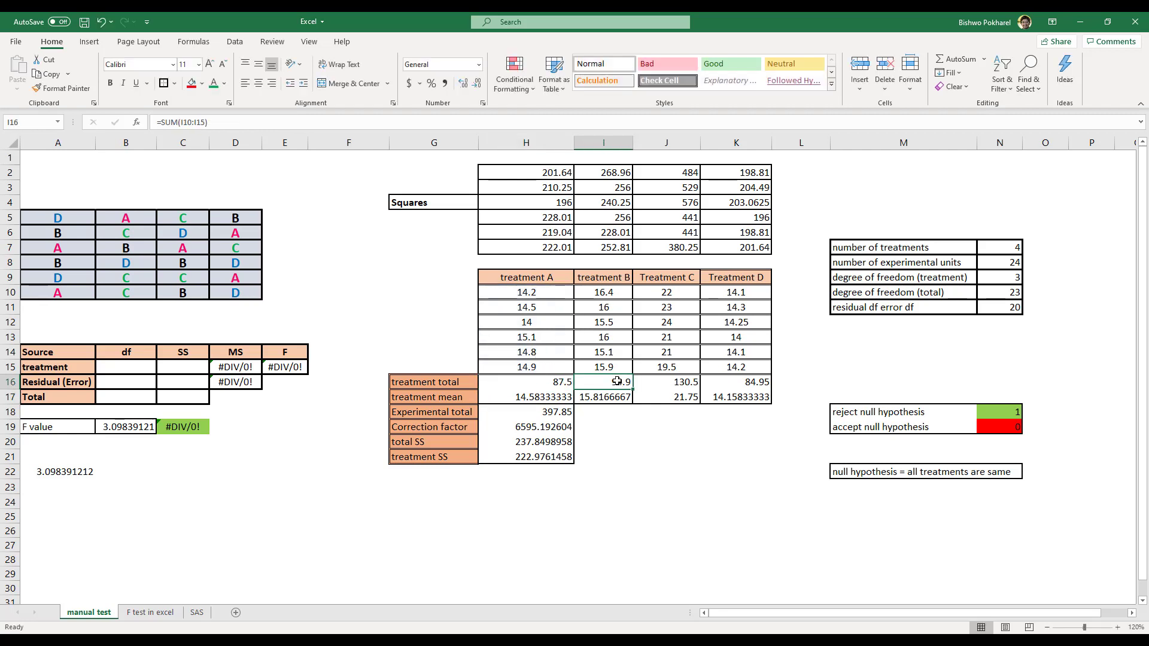
click(684, 382)
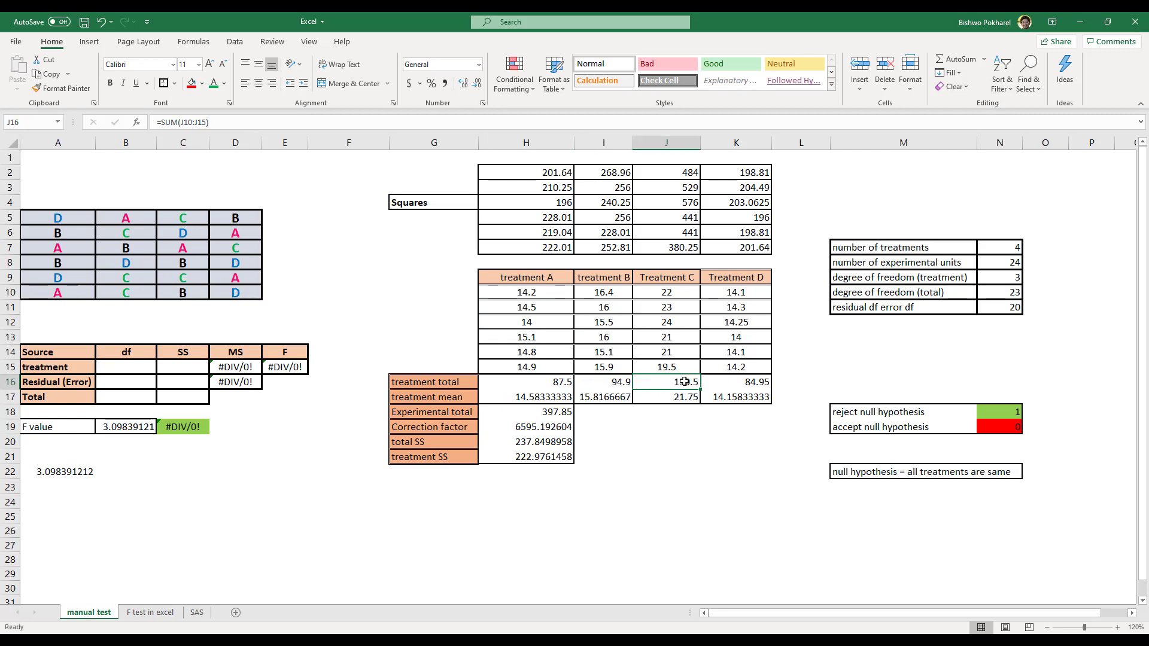
click(756, 381)
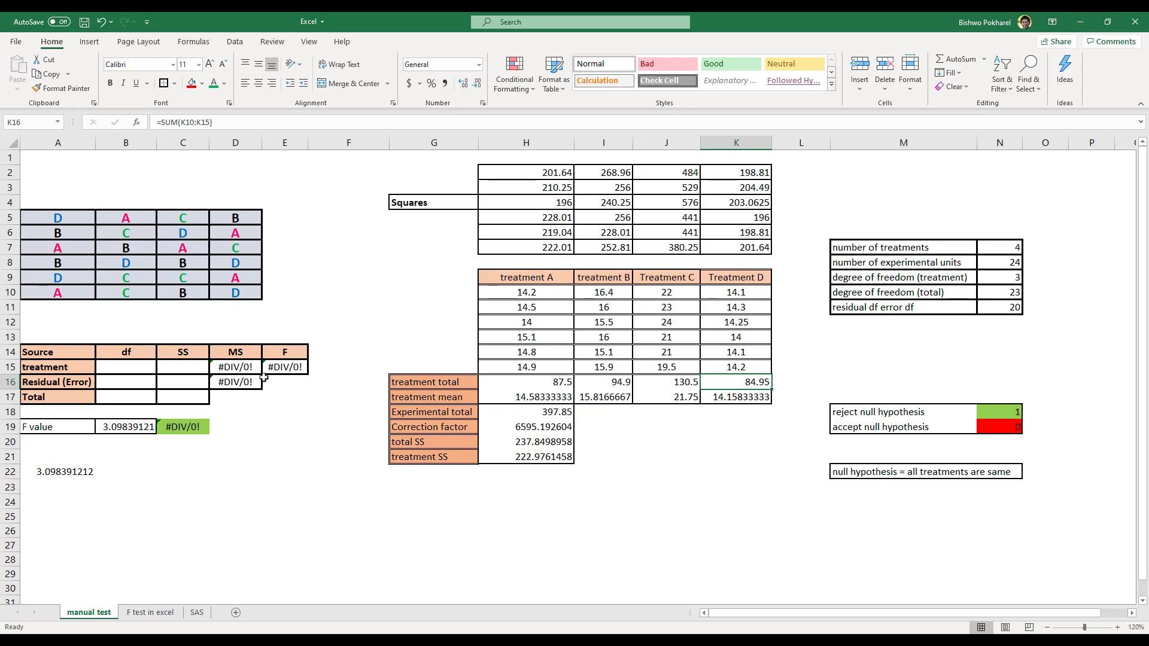
click(70, 354)
drag(72, 377, 293, 396)
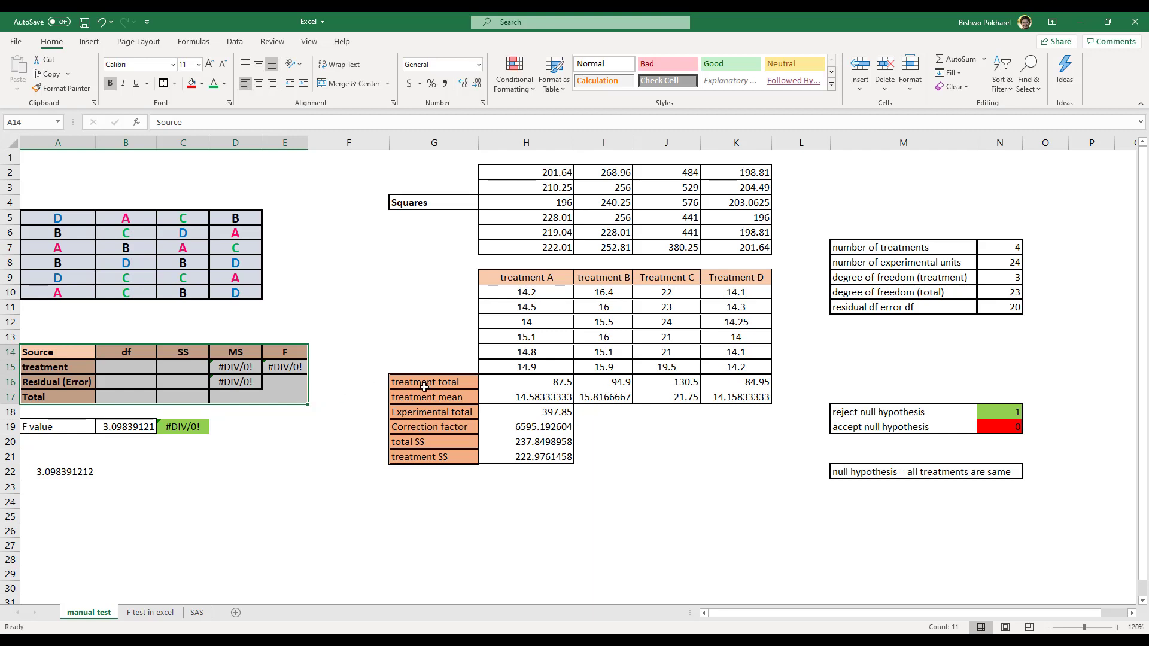
click(531, 383)
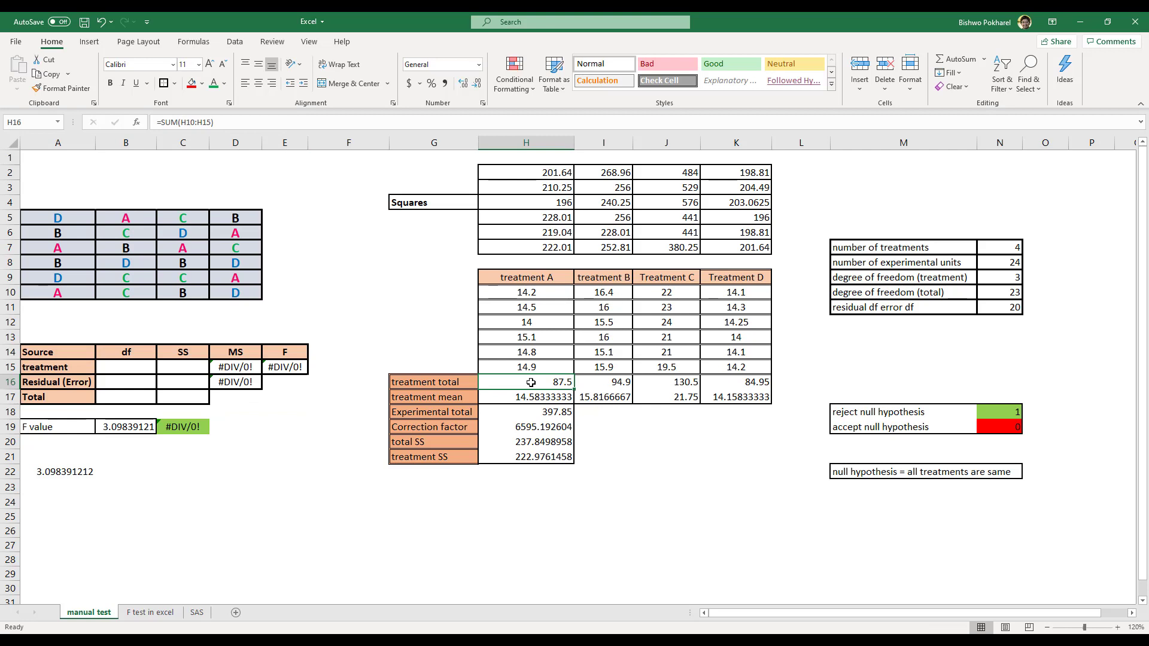
Examine the treatment means in H17:K17 against each treatment's observations in rows 10 to 15
click(458, 400)
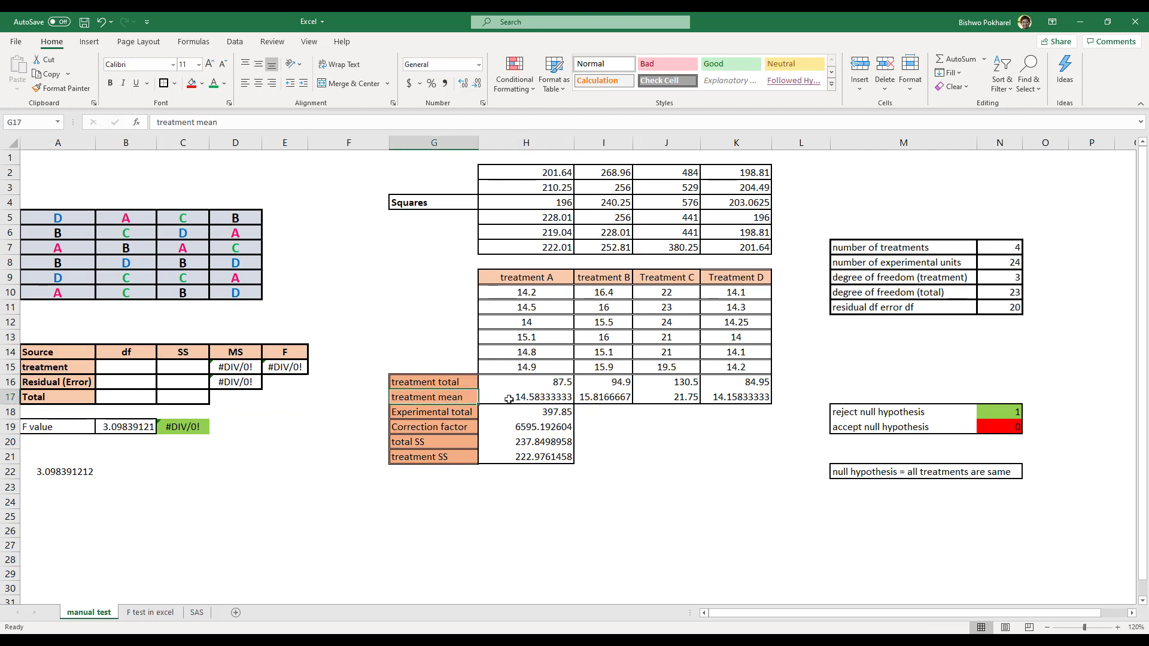
click(528, 398)
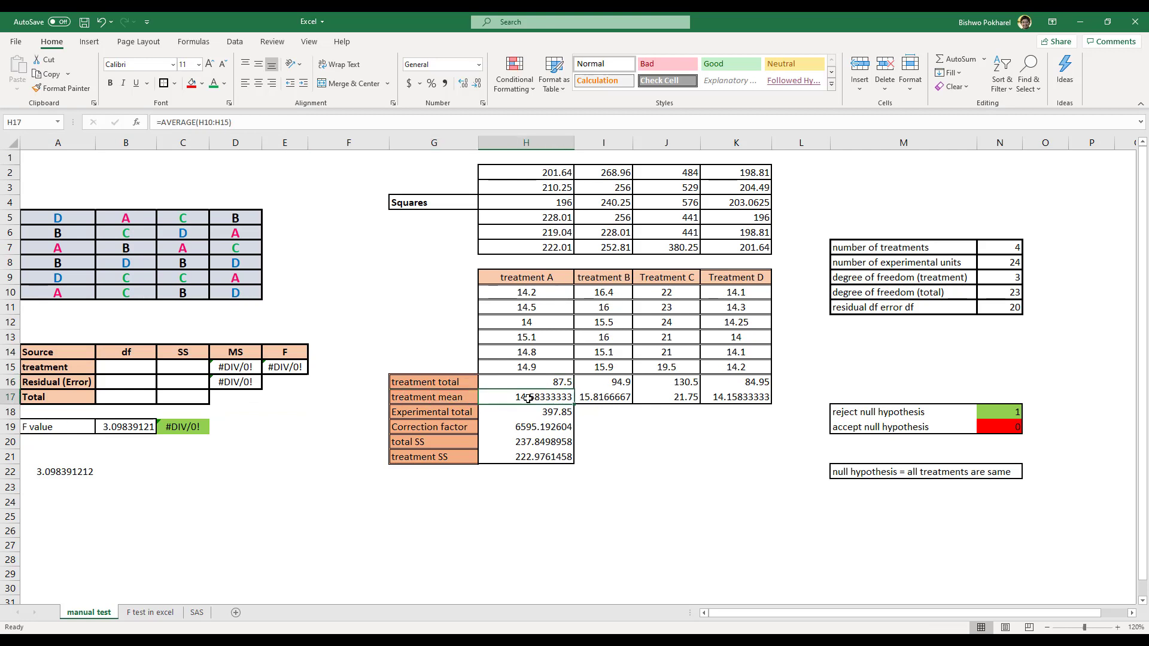
drag(550, 294, 549, 366)
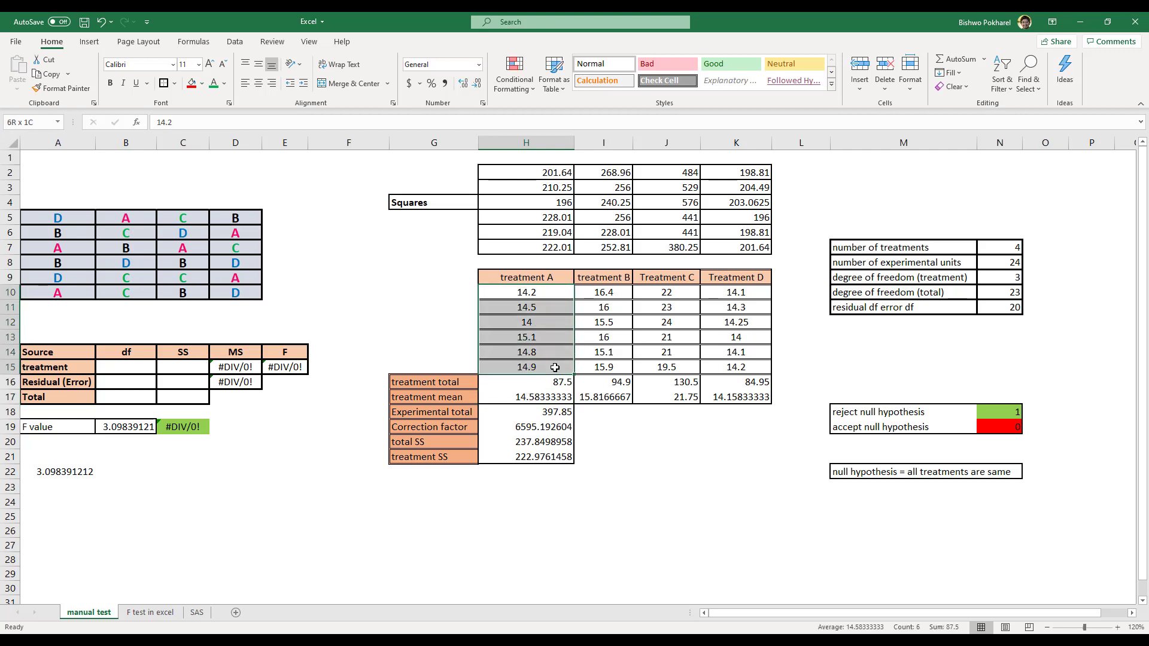
click(602, 394)
drag(609, 293, 622, 374)
click(667, 394)
drag(672, 298, 693, 372)
click(743, 393)
drag(741, 298, 732, 371)
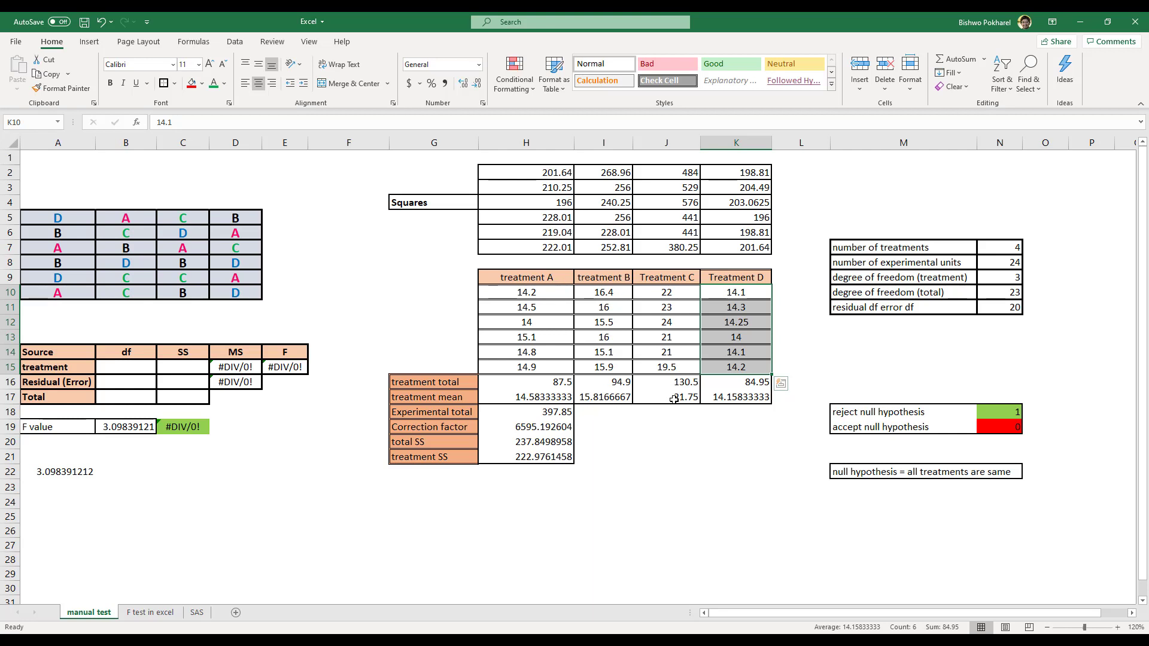
Examine how the experimental total in H18 and the correction factor in H19 are calculated
click(446, 410)
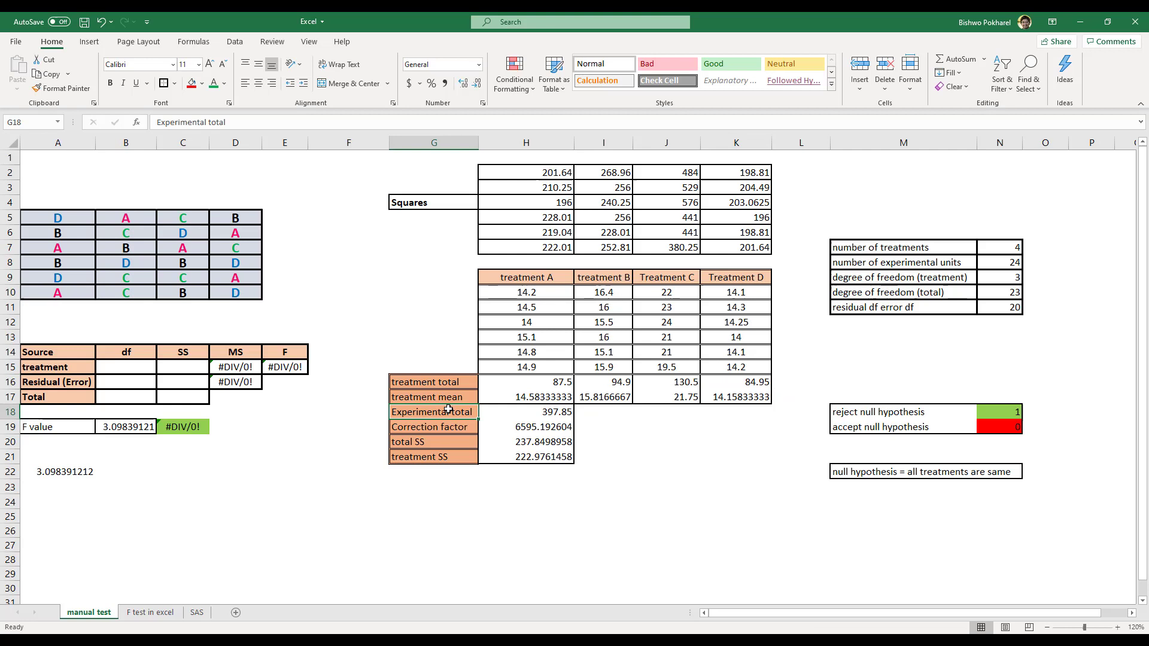
click(524, 413)
drag(532, 291, 742, 367)
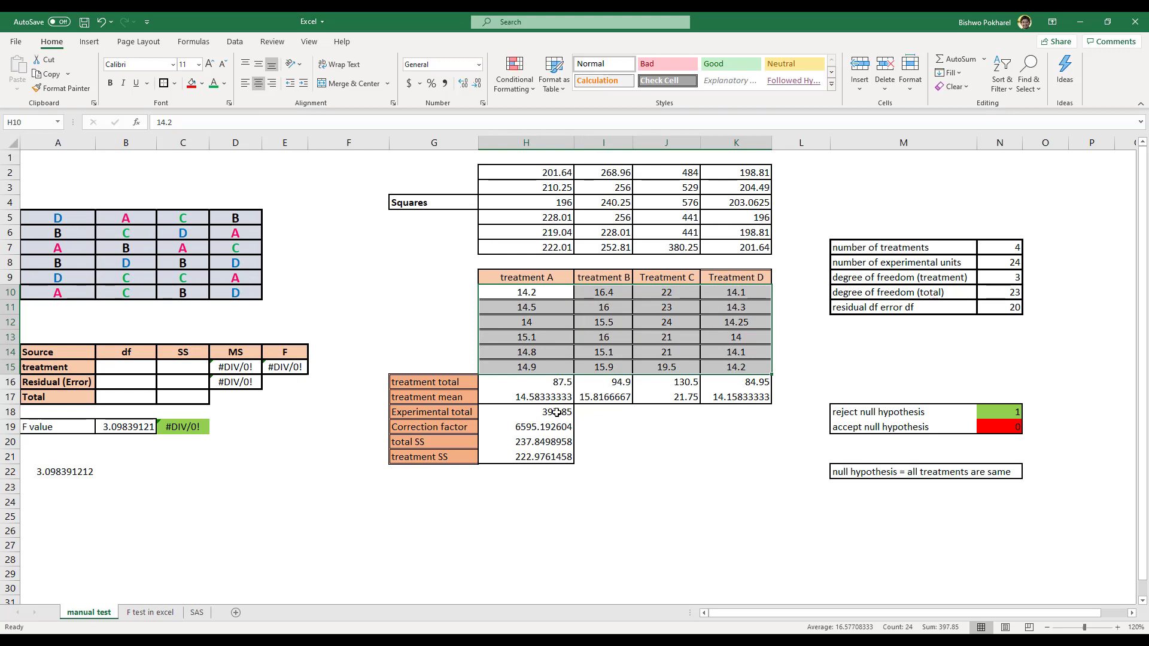
click(445, 430)
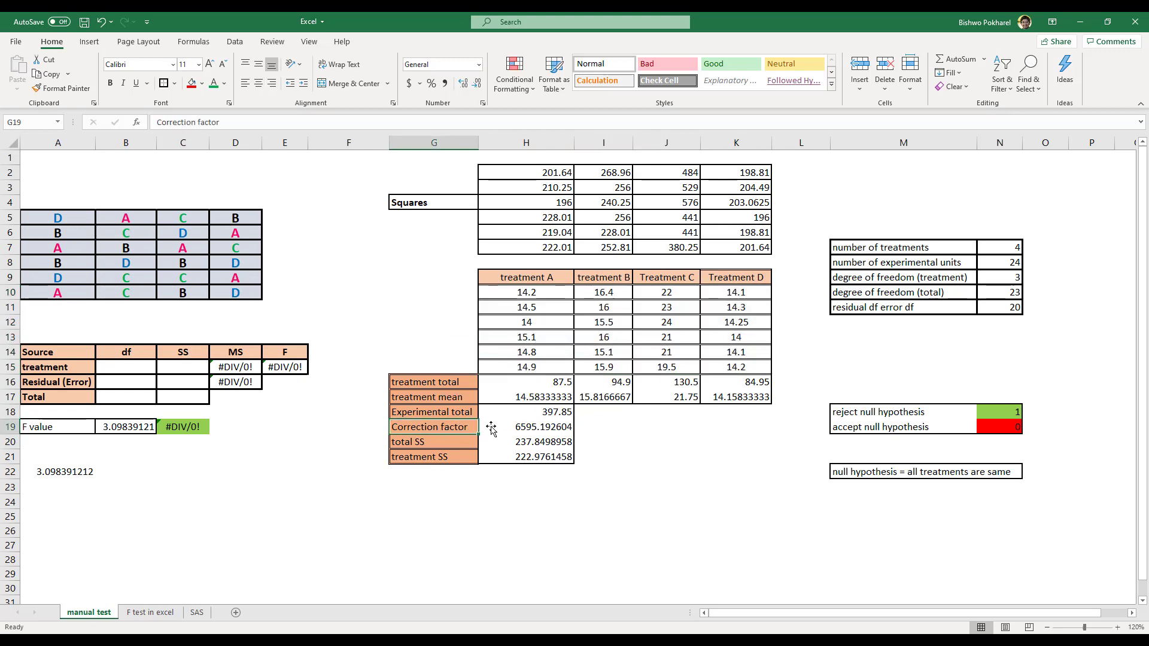
click(536, 427)
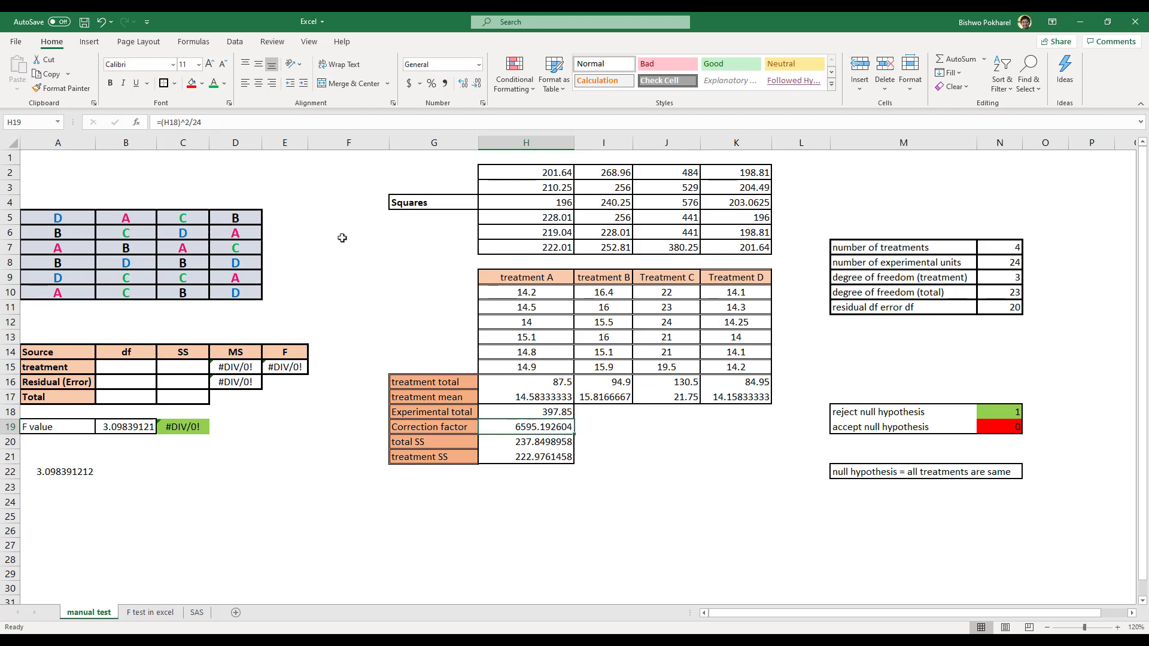
click(226, 123)
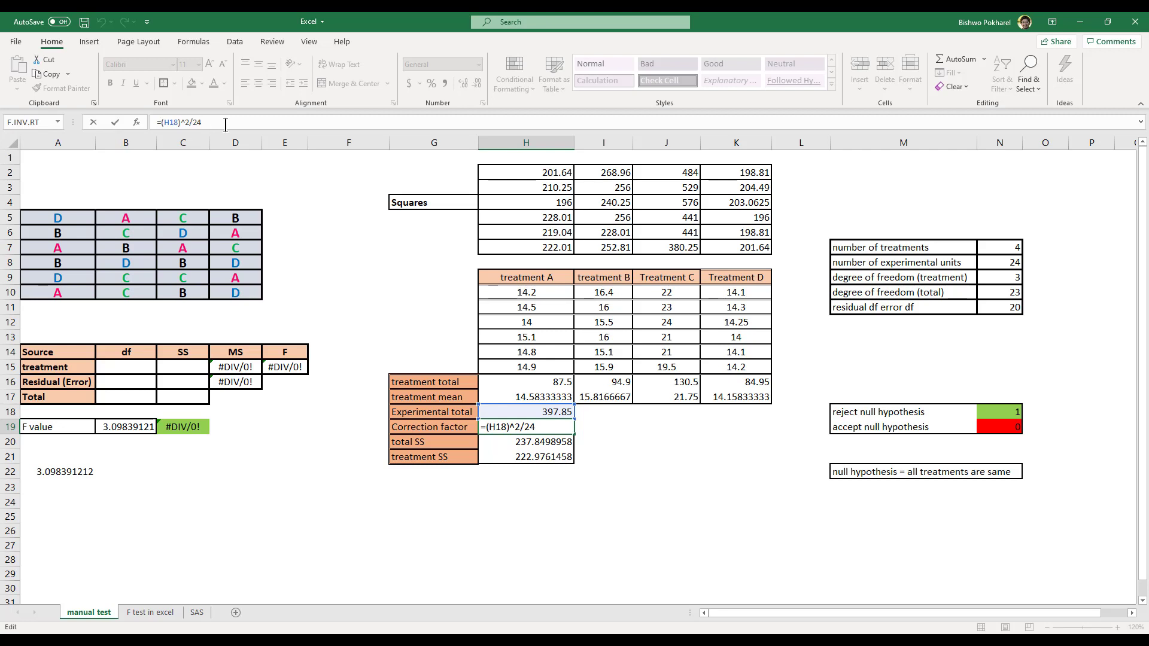
Examine the total SS formula in H20 and the SS column of the ANOVA table
click(526, 442)
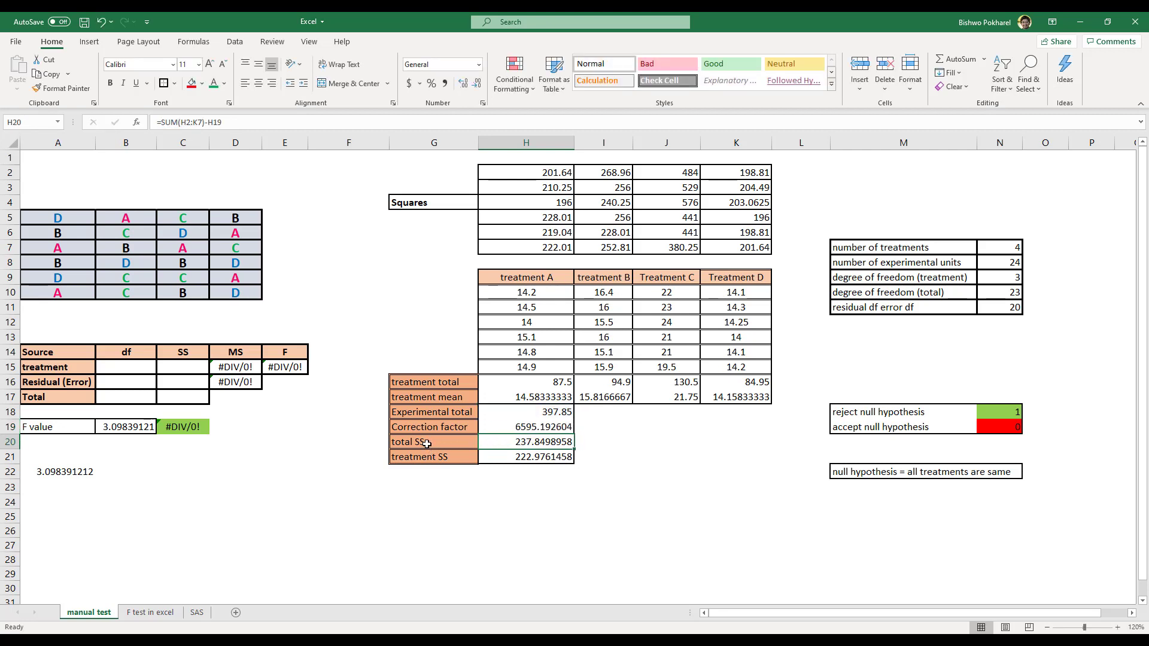
drag(199, 351, 192, 398)
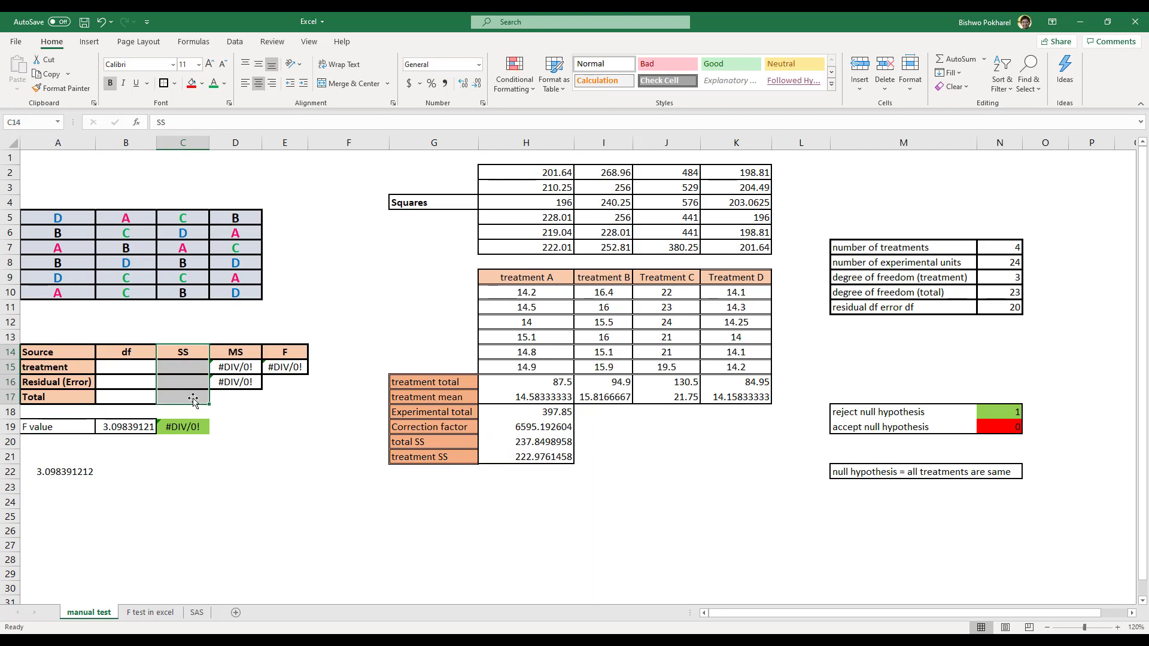
click(524, 445)
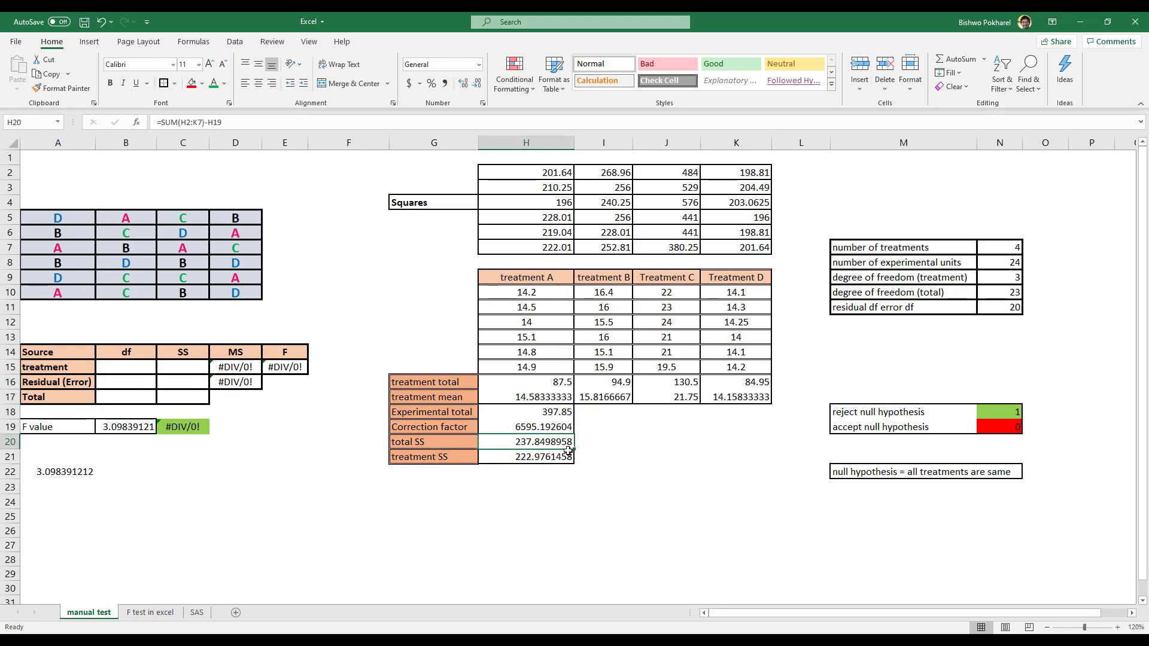
click(250, 122)
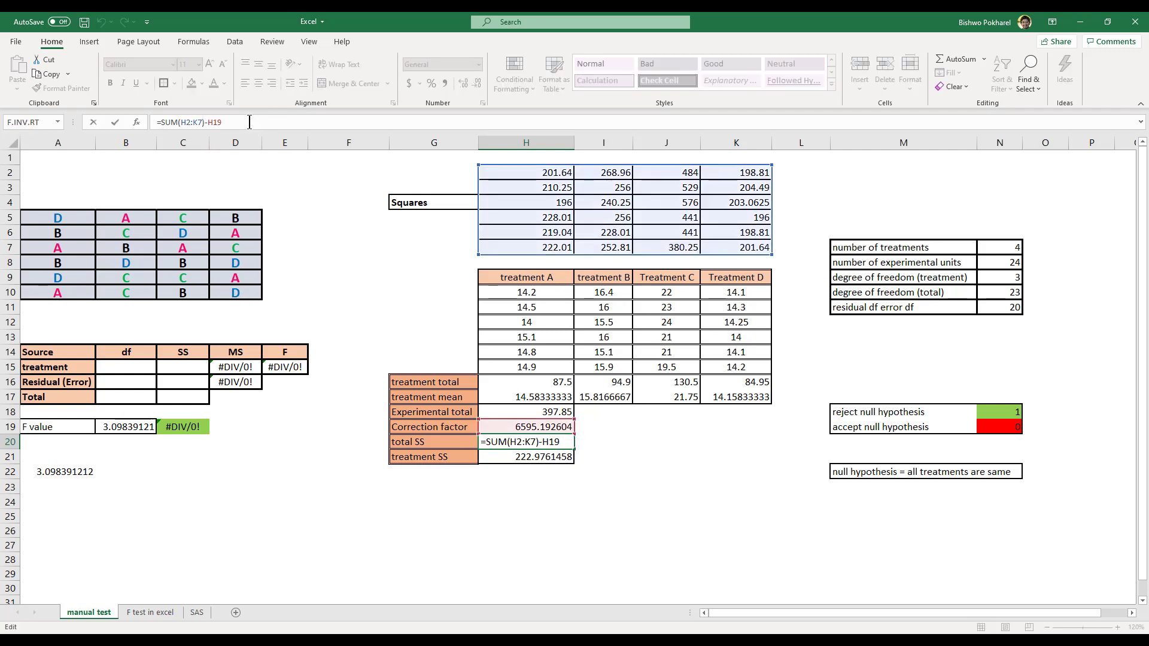
Examine how the squares in H2:J2 are derived from the observations in row 10 and used in the total SS formula in H20
click(555, 174)
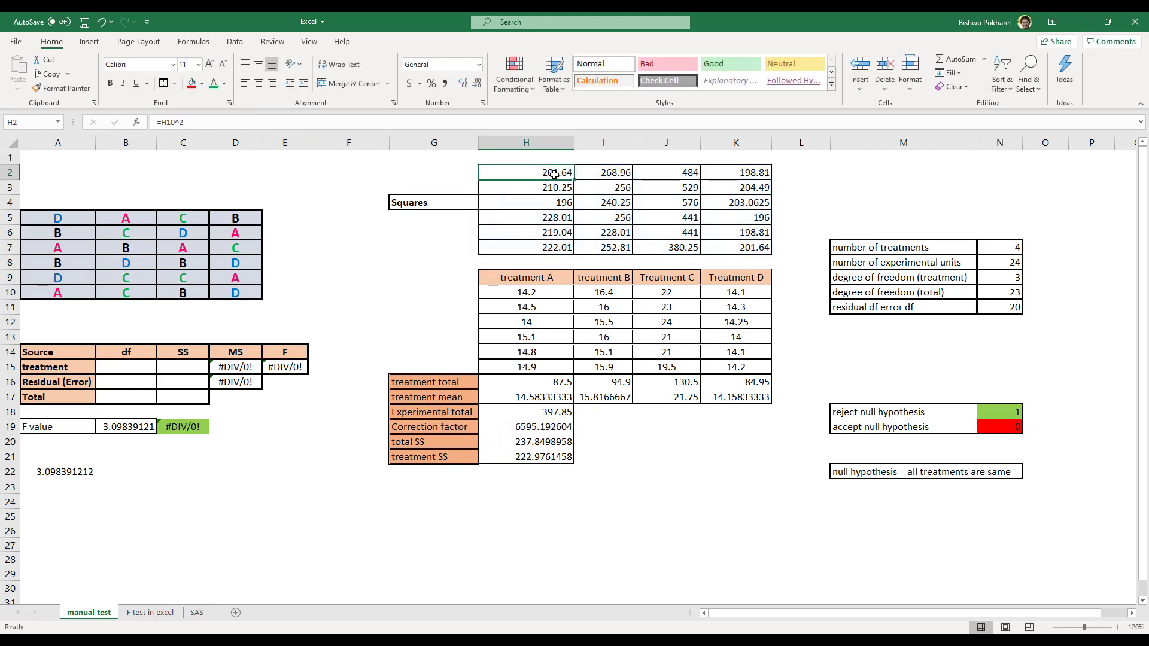
click(555, 295)
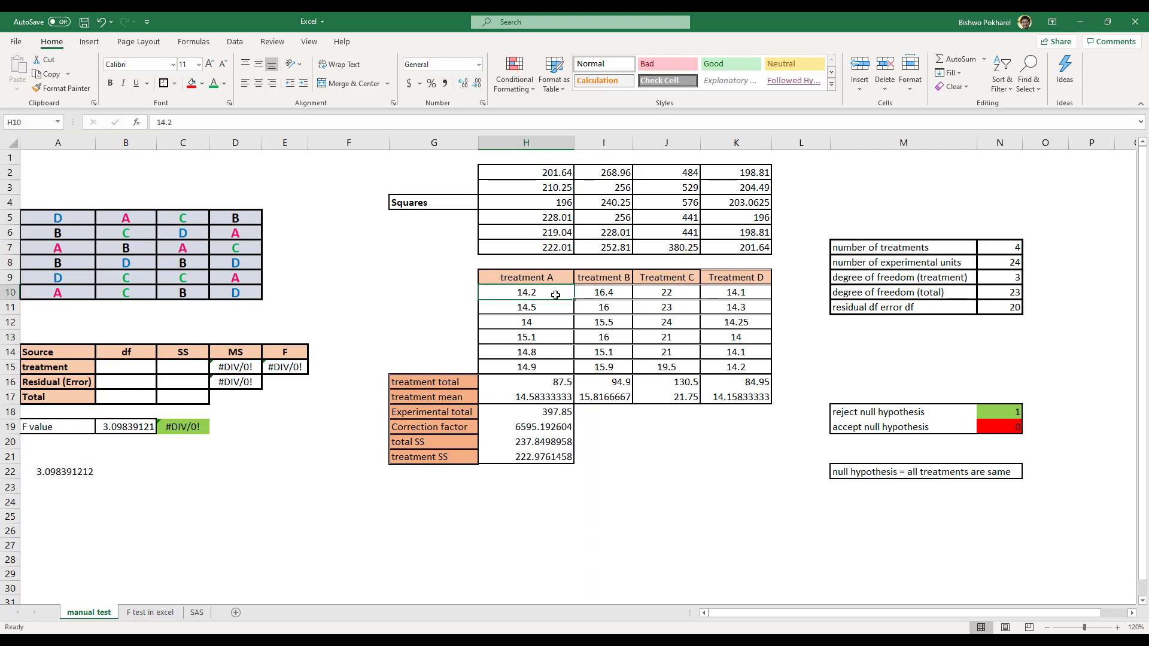
click(552, 307)
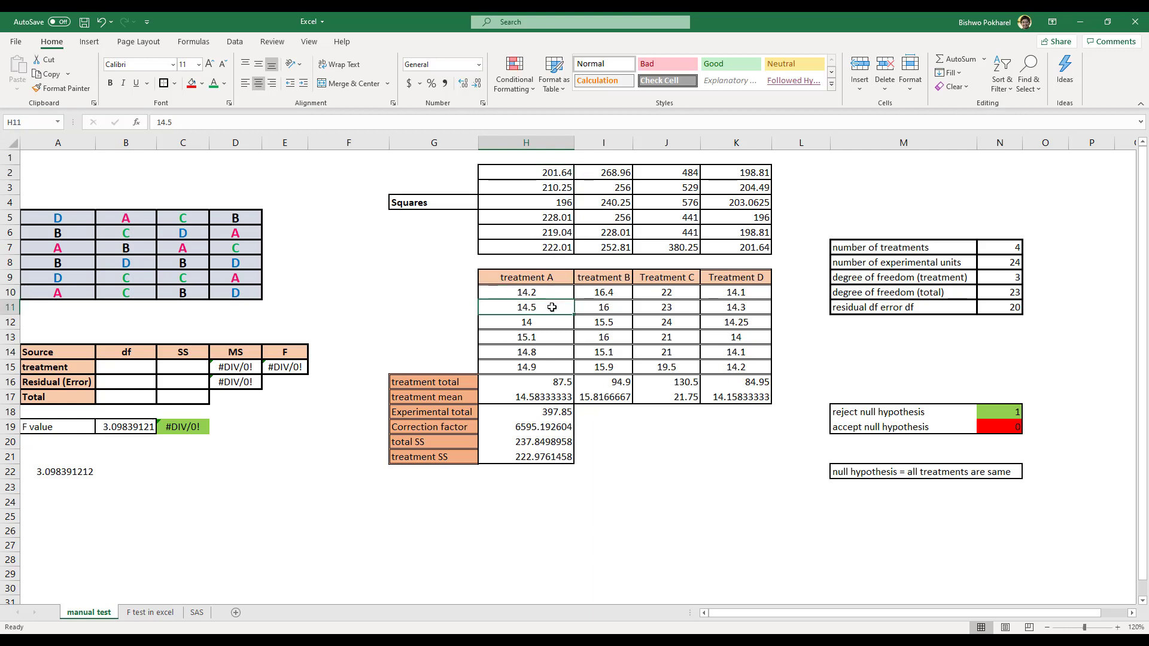
click(551, 175)
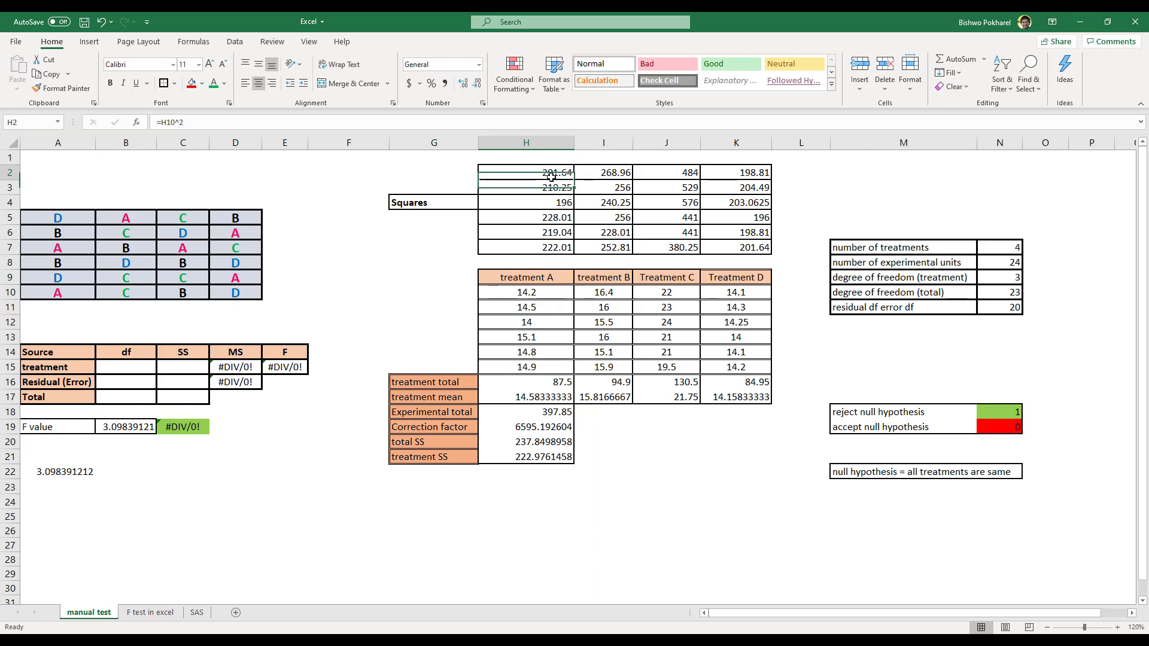
click(241, 122)
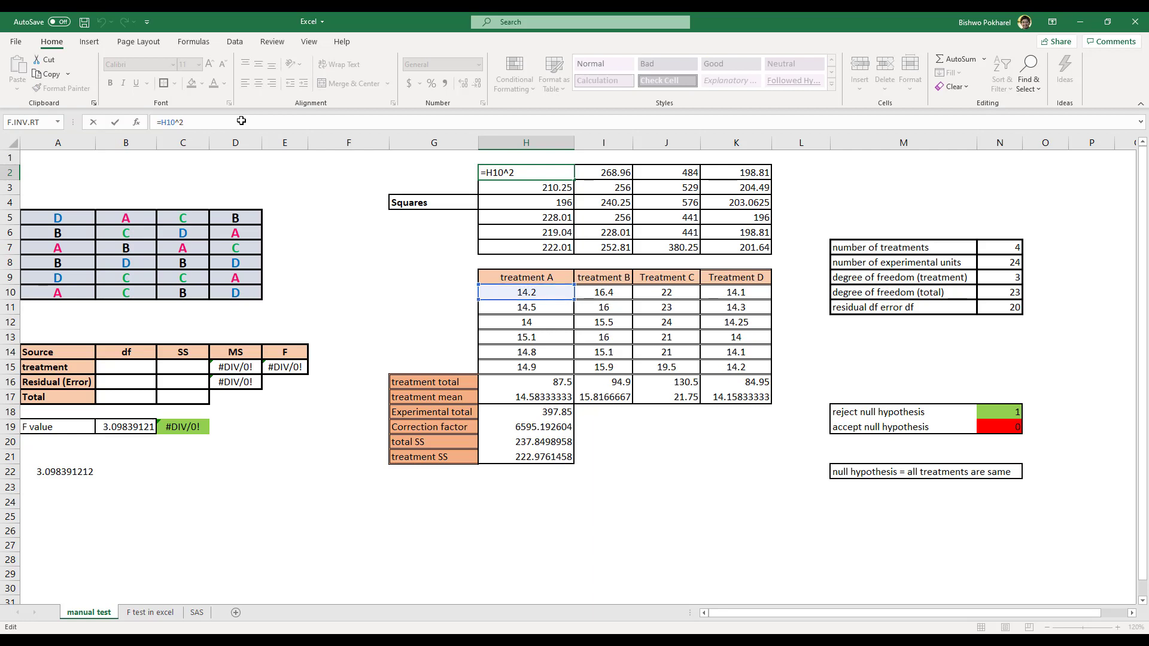
click(586, 173)
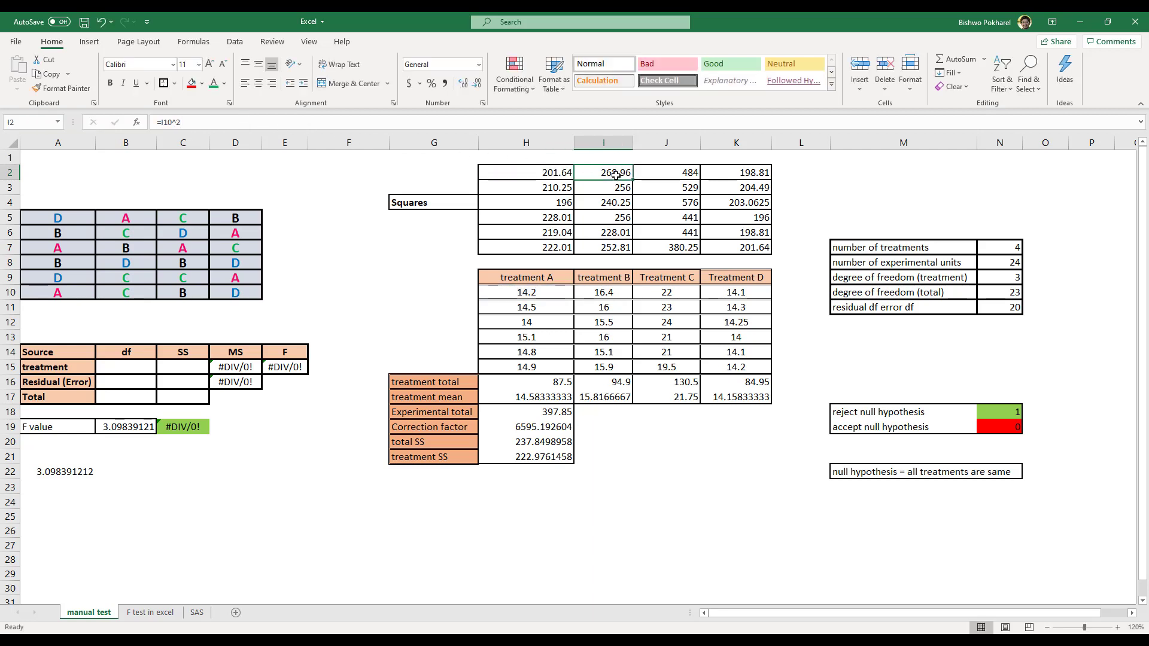
click(283, 122)
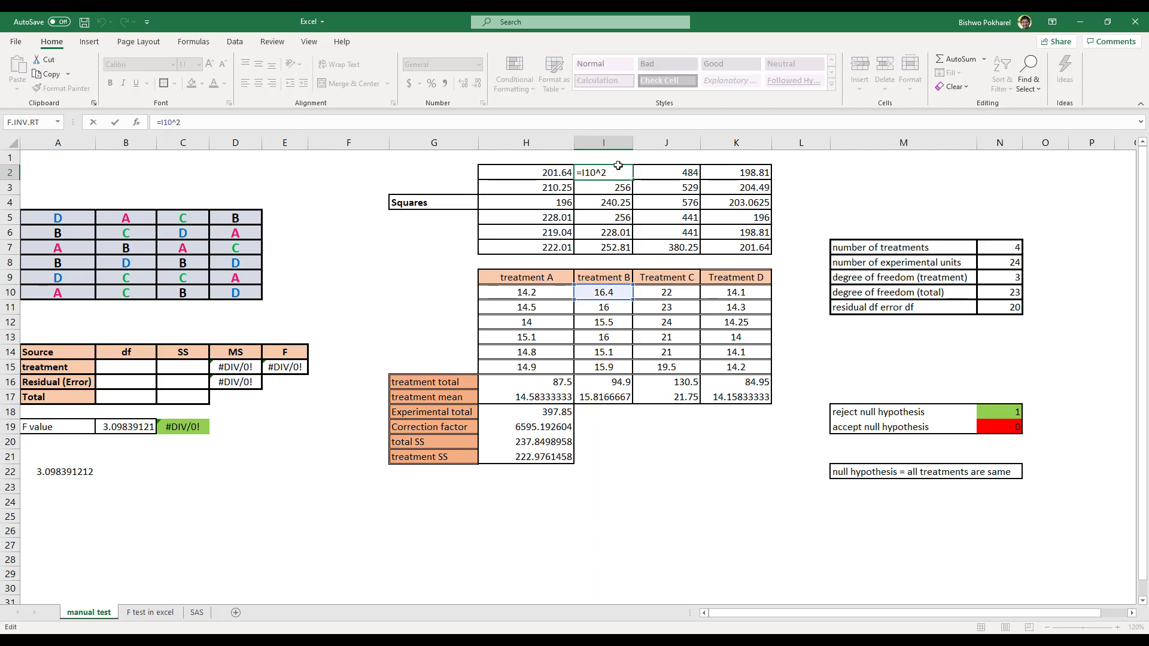
click(687, 174)
click(235, 118)
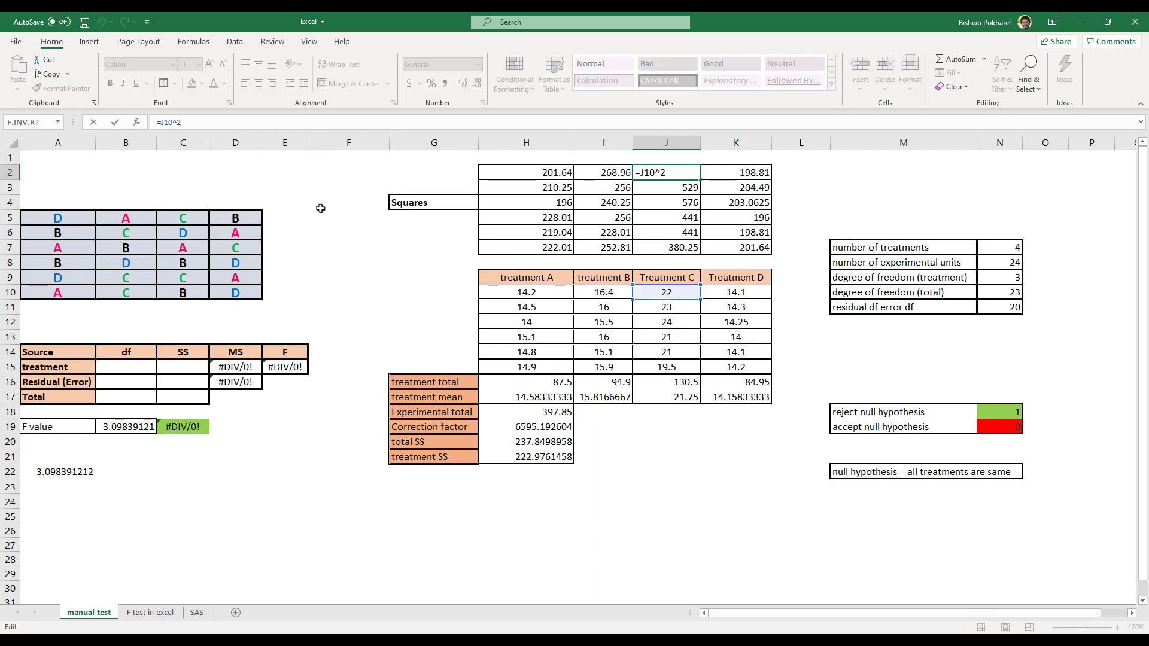
click(540, 444)
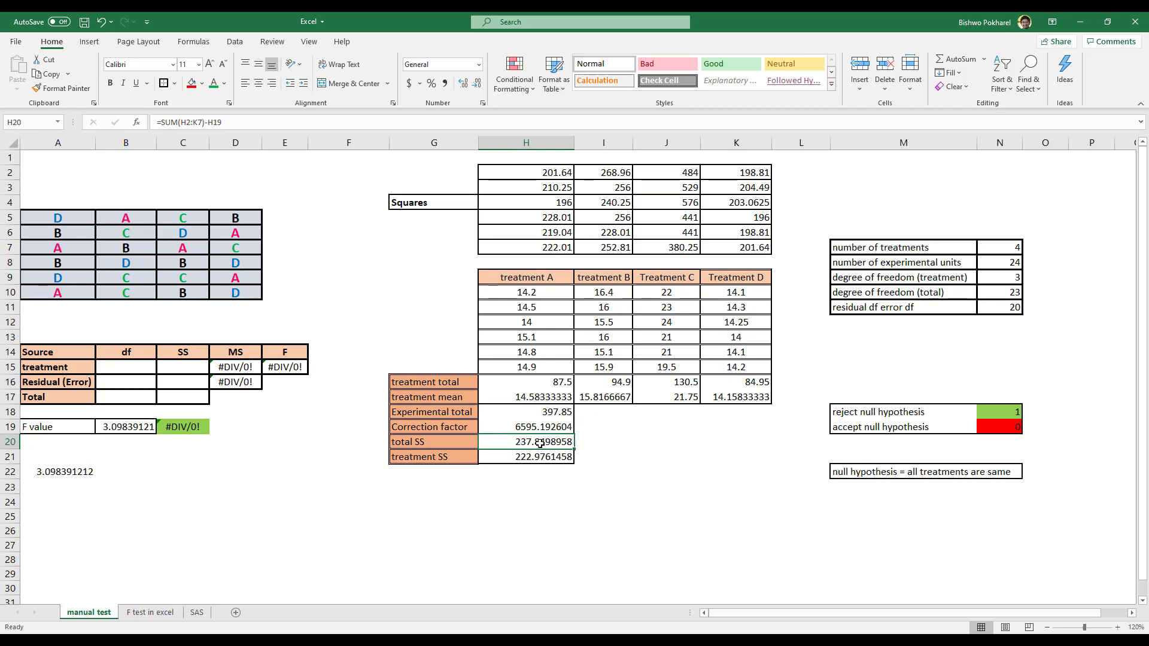
click(236, 117)
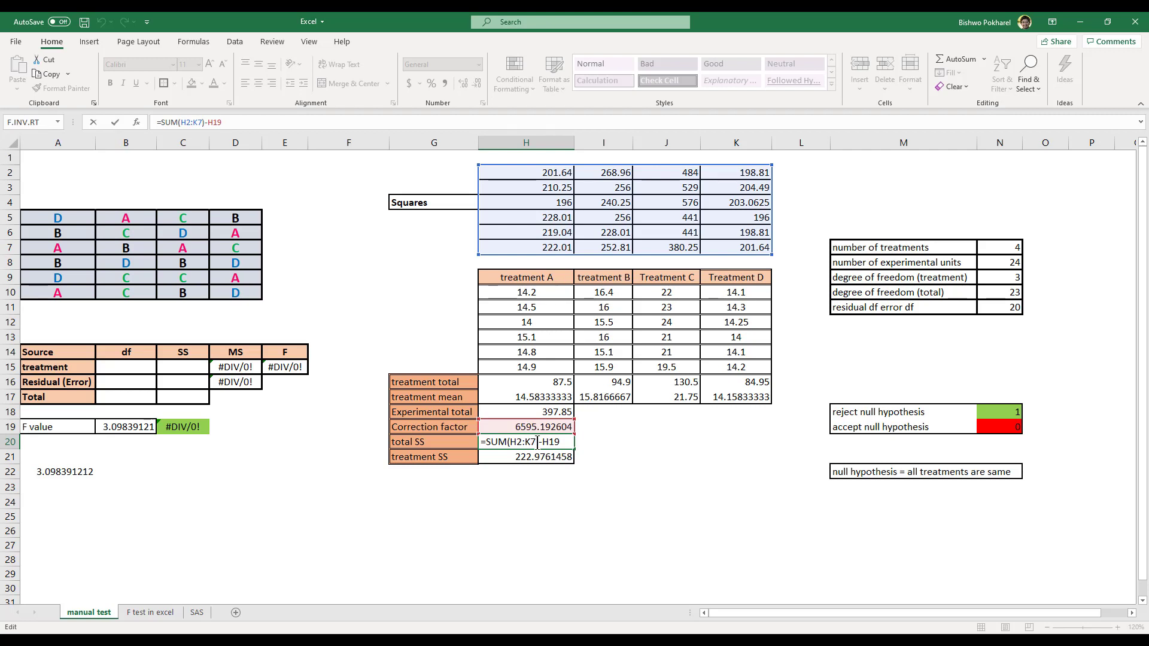
Examine how the treatment SS formula in H21 uses the treatment totals in H16:K16 and the correction factor in H19
click(562, 458)
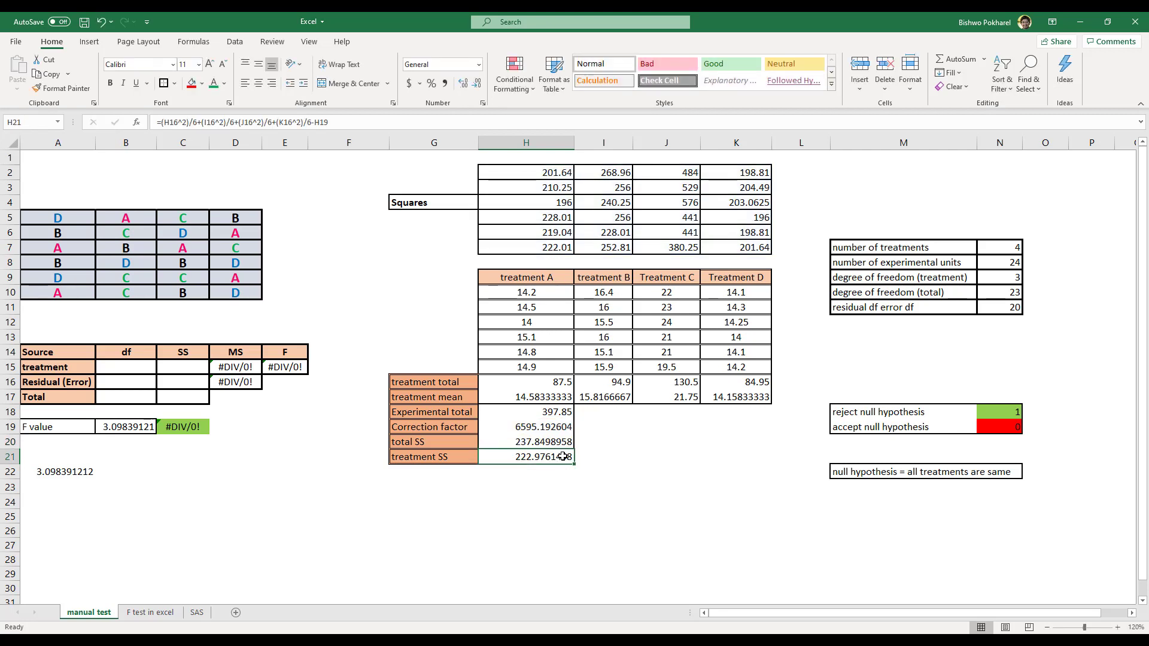
click(371, 120)
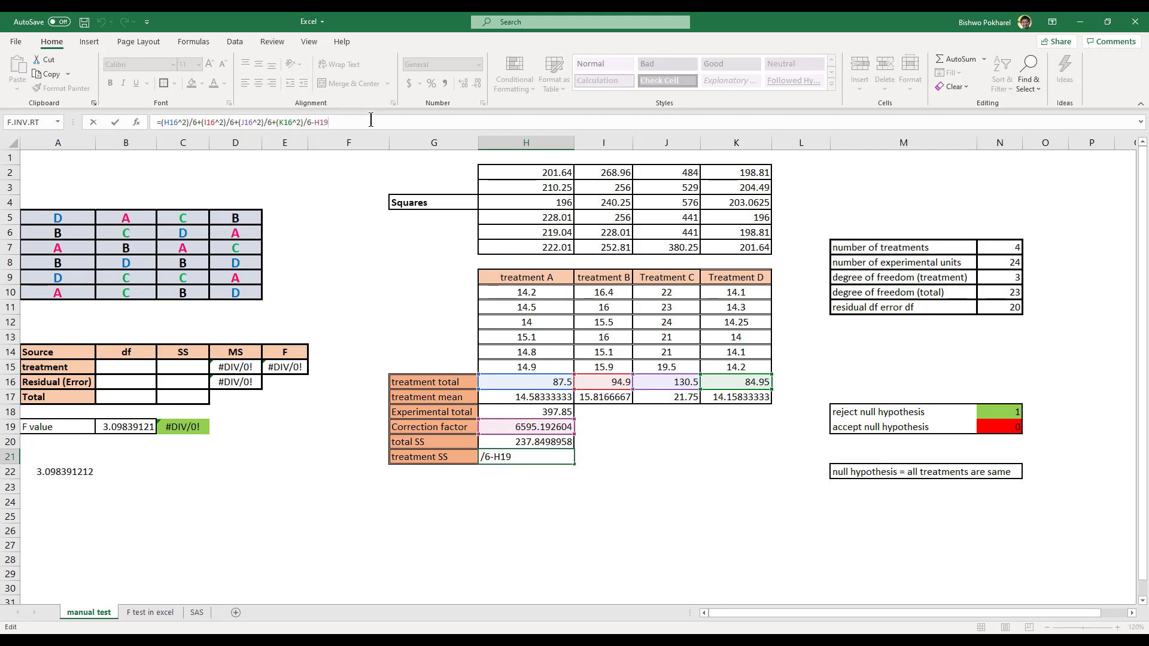
key(Return)
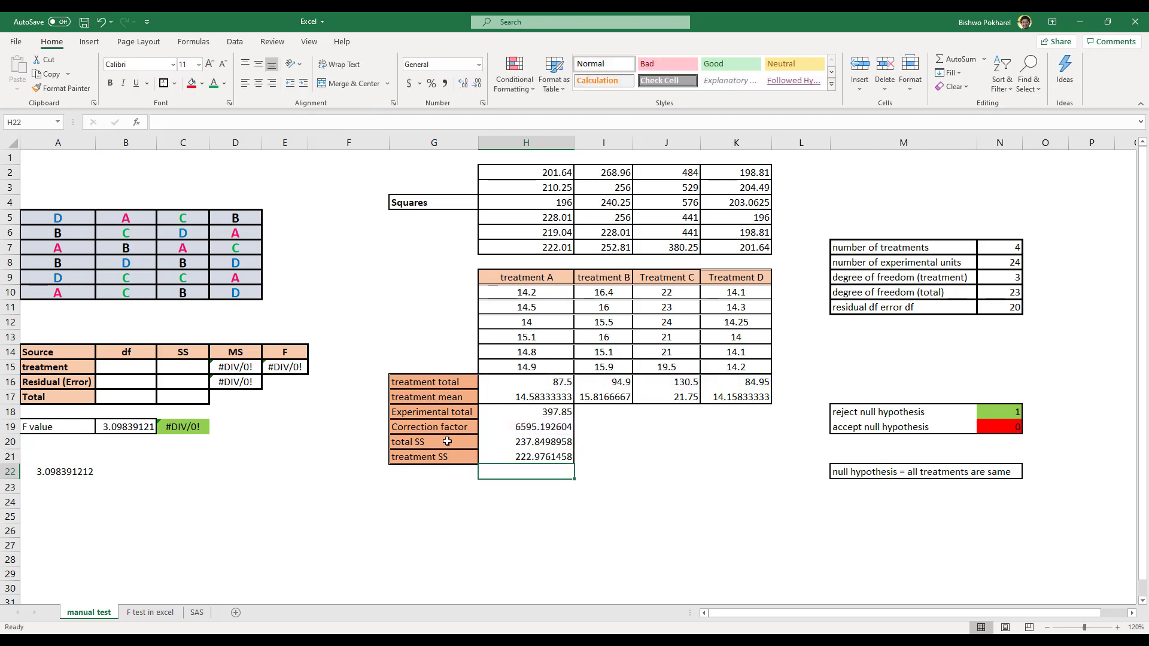
key(Left)
click(451, 458)
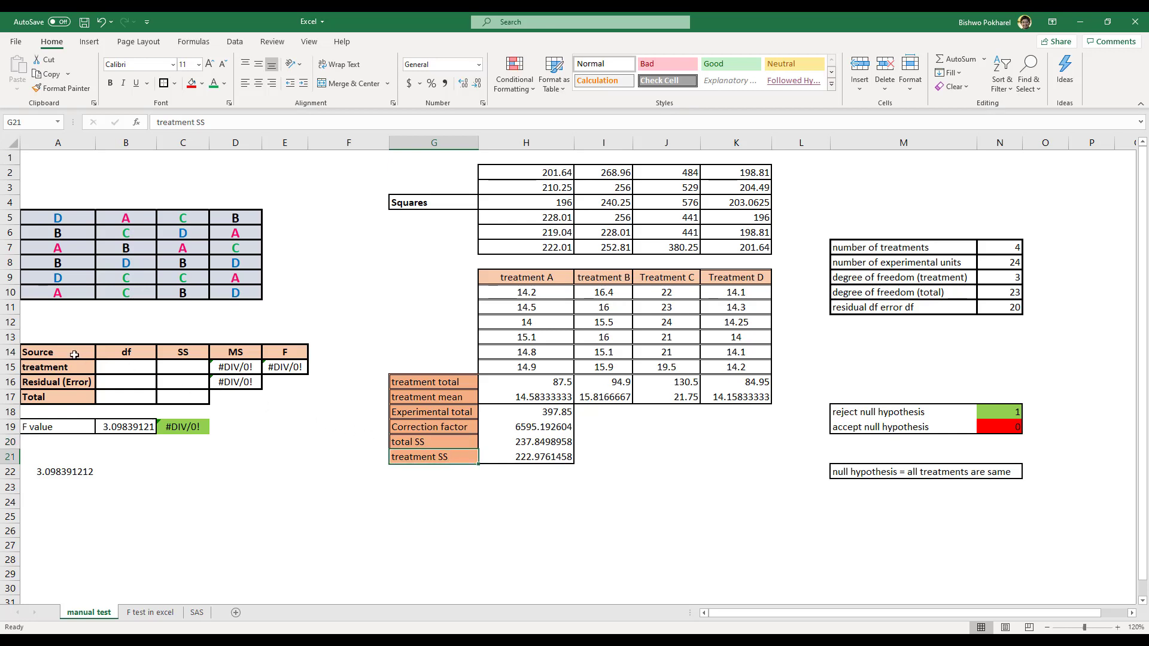
Fill the ANOVA table's treatment df in B15 with =N9 and its total df in B17 with =N10
drag(74, 355, 301, 398)
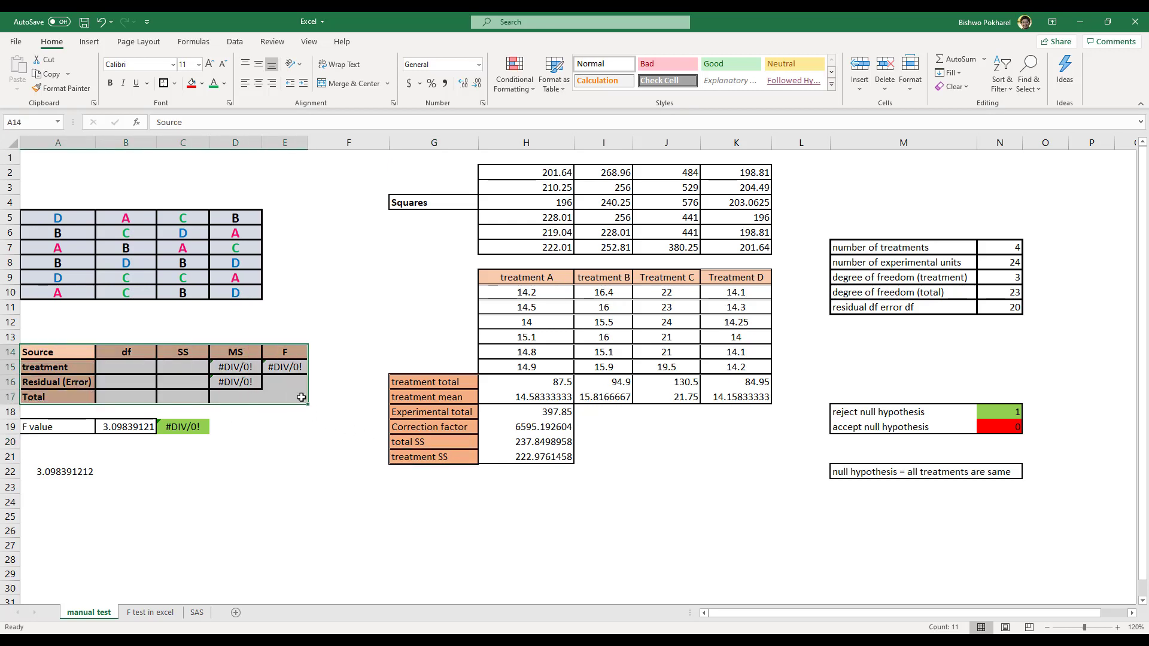
click(114, 375)
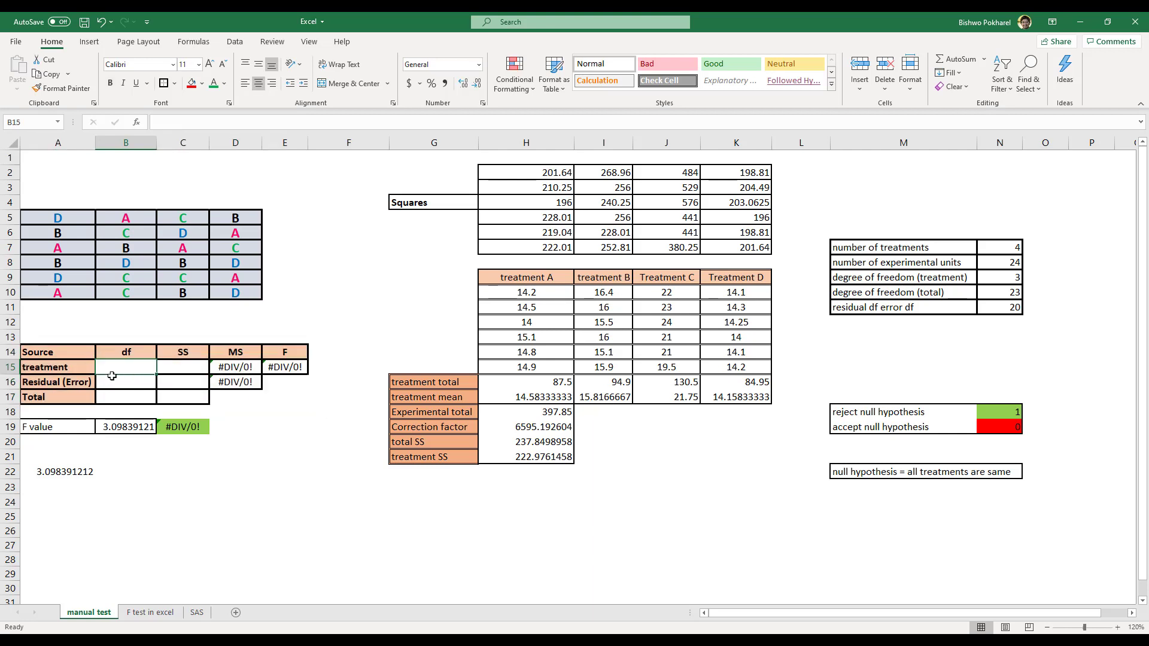
text(=)
click(997, 274)
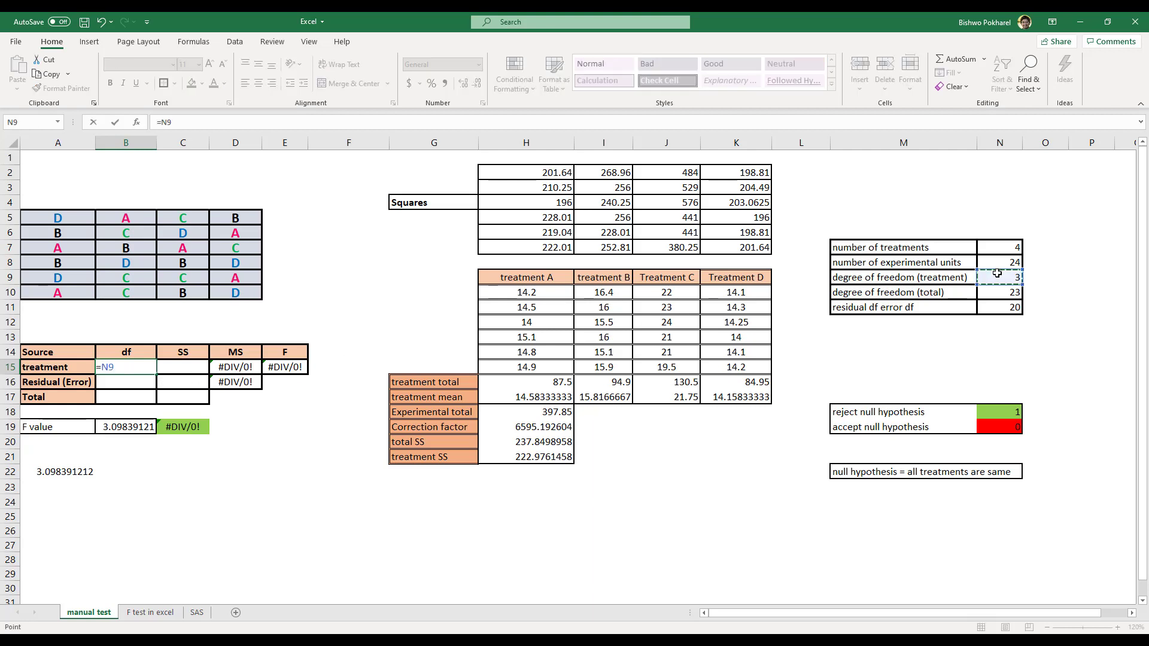
key(Return)
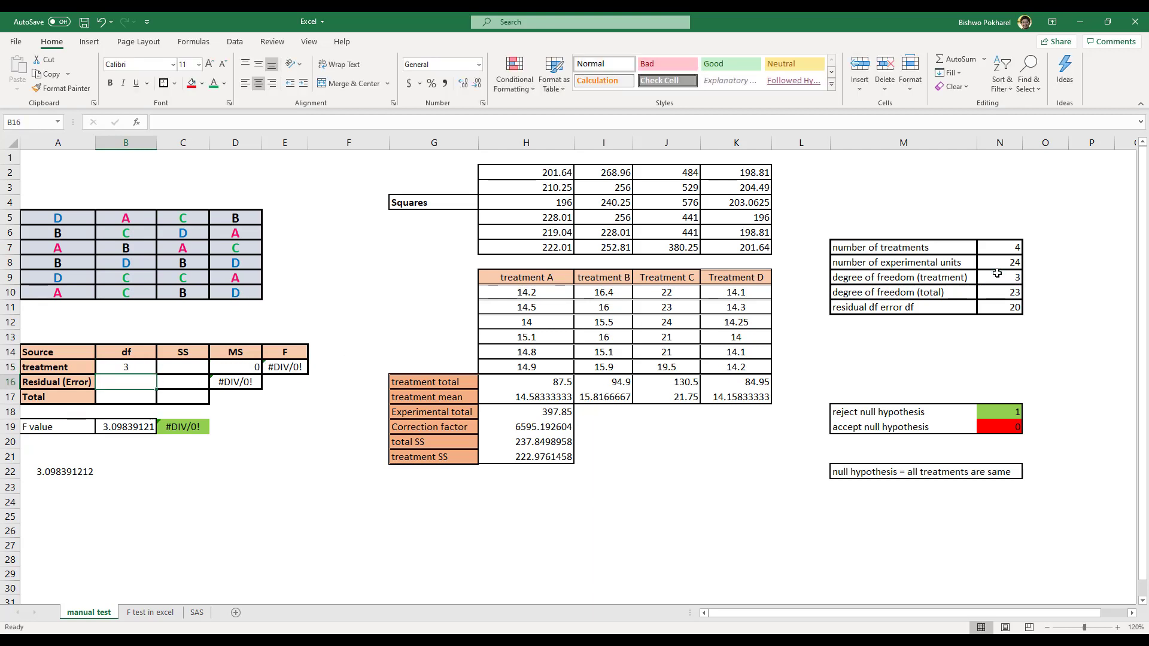
click(122, 396)
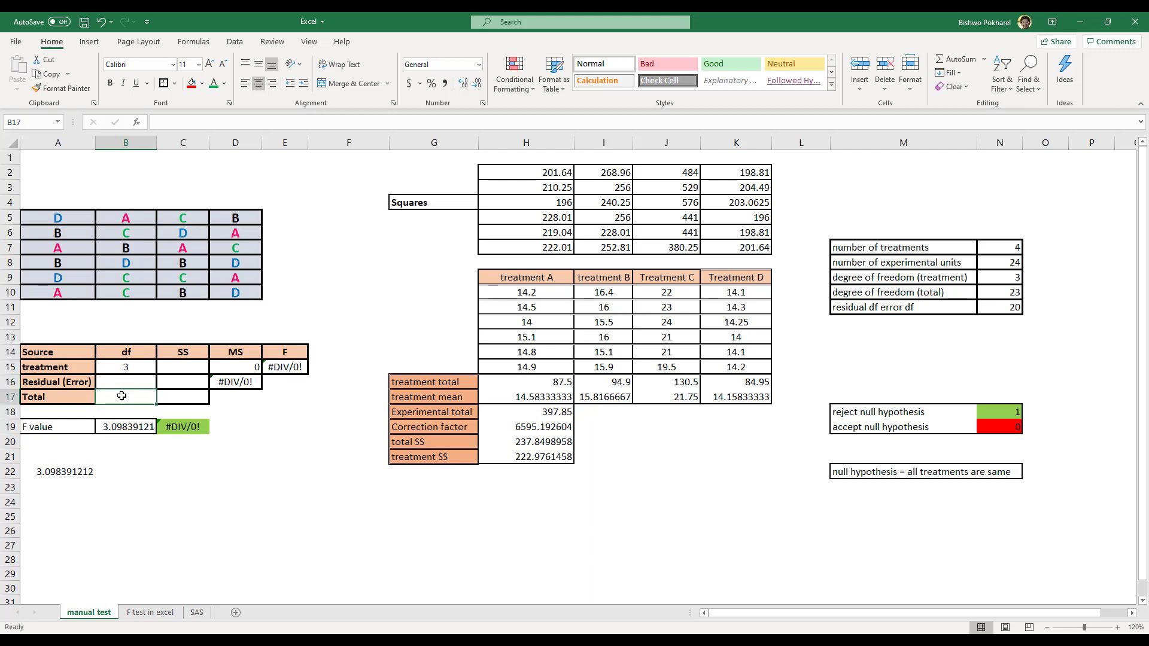
text(=)
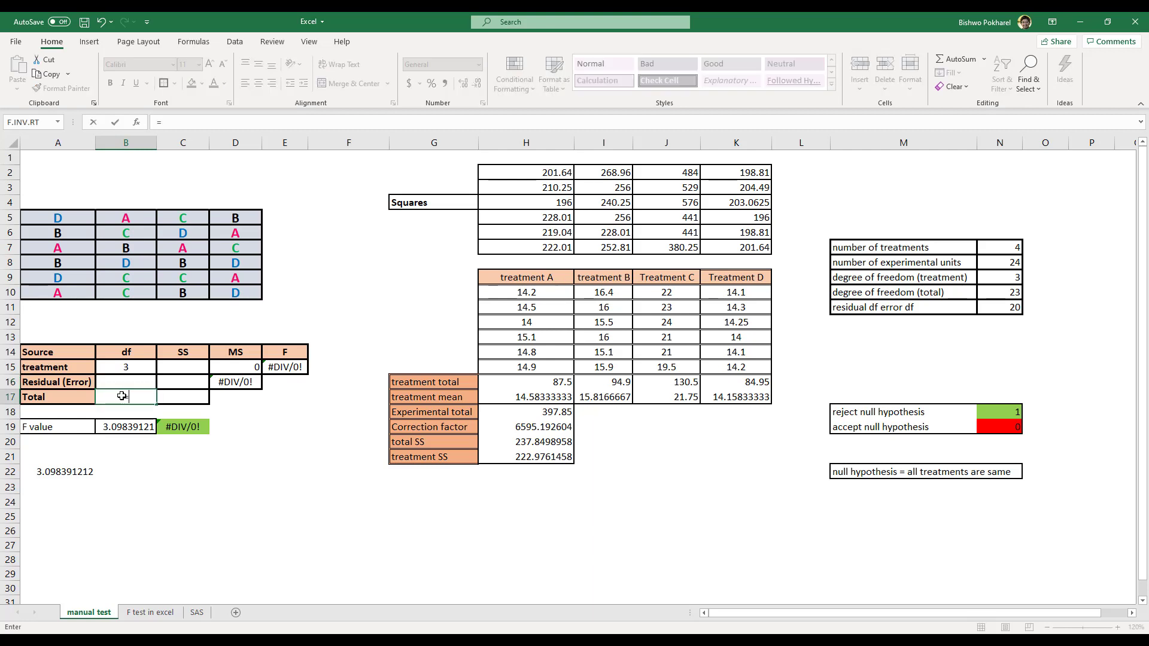
click(998, 292)
key(Return)
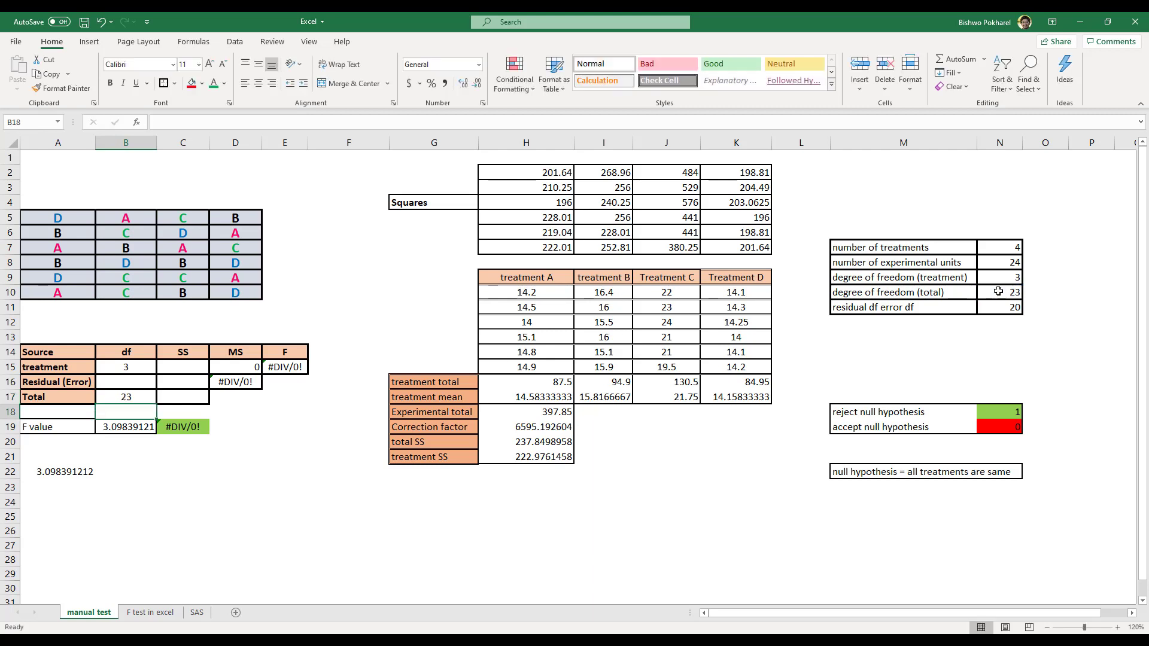
Calculate the residual df in B16 as total df minus treatment df, using =B17-B15
click(149, 383)
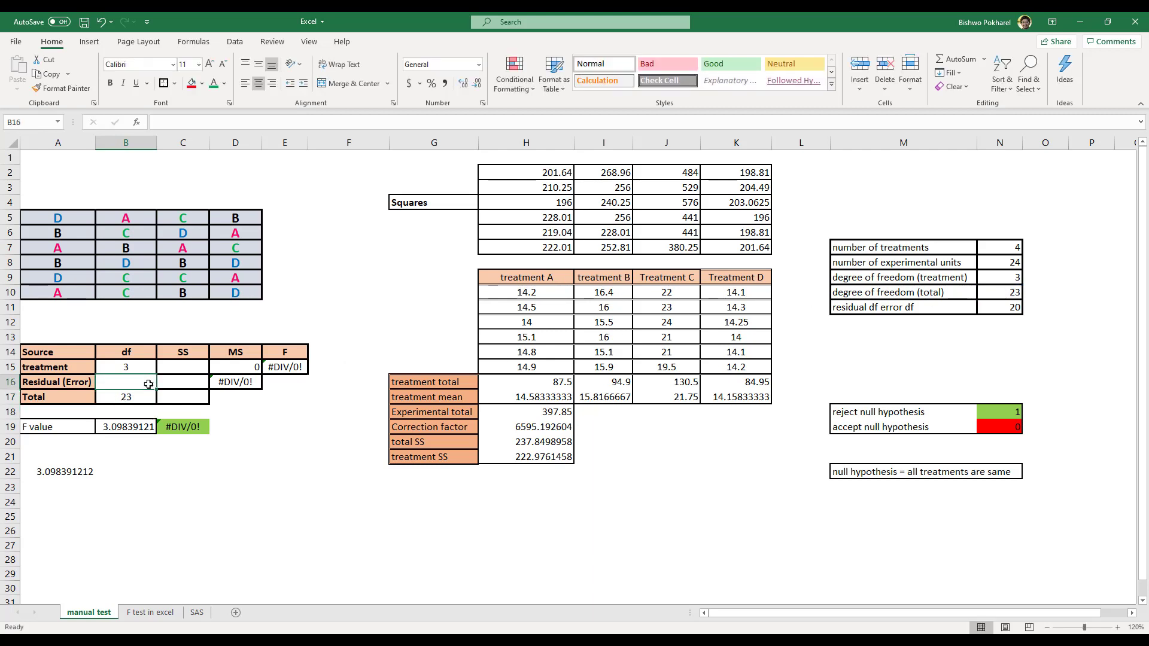
text(=)
click(140, 398)
text(-)
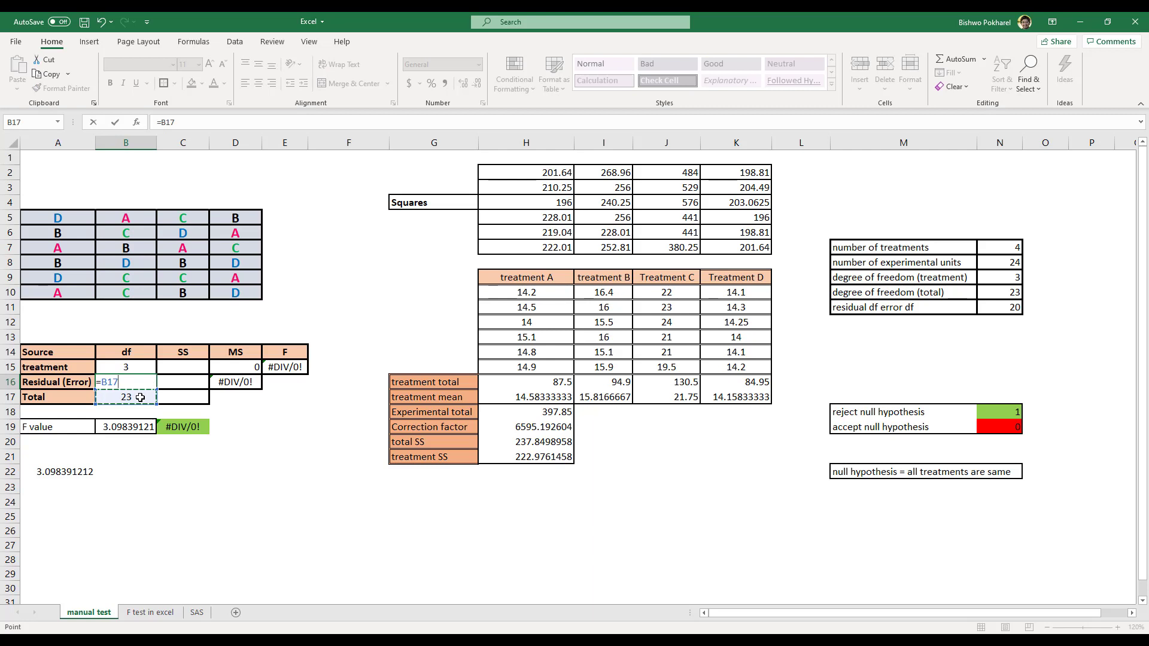
click(141, 368)
key(Return)
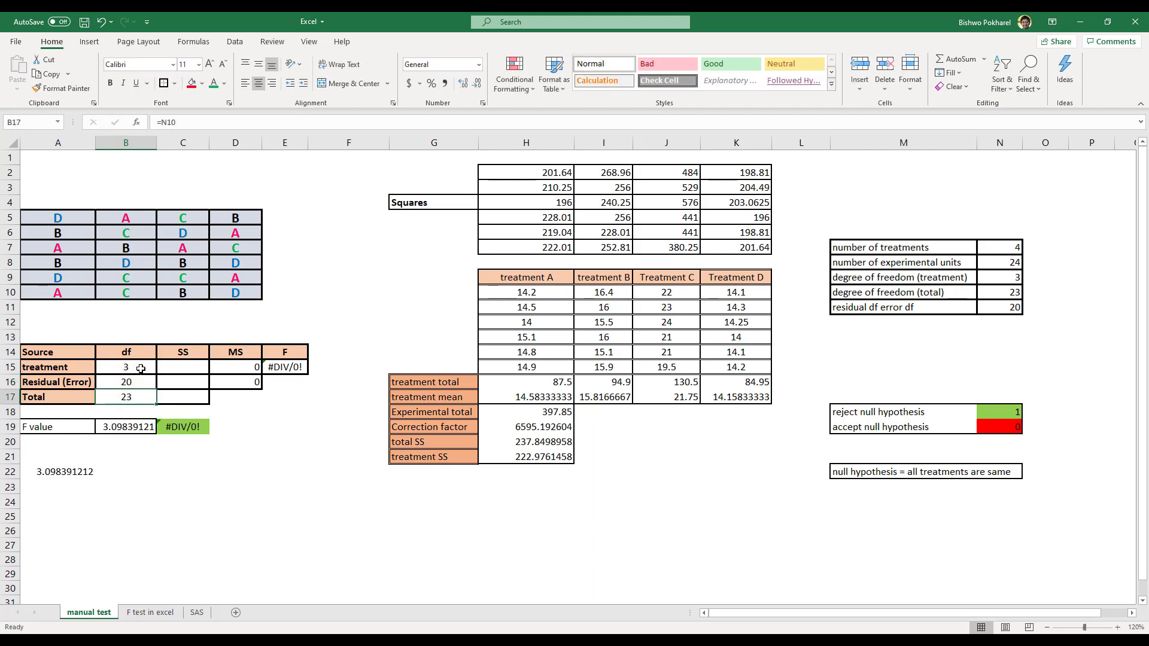
Fill the ANOVA table's treatment SS in C15 with =H21 and its total SS in C17 with =H20
click(186, 369)
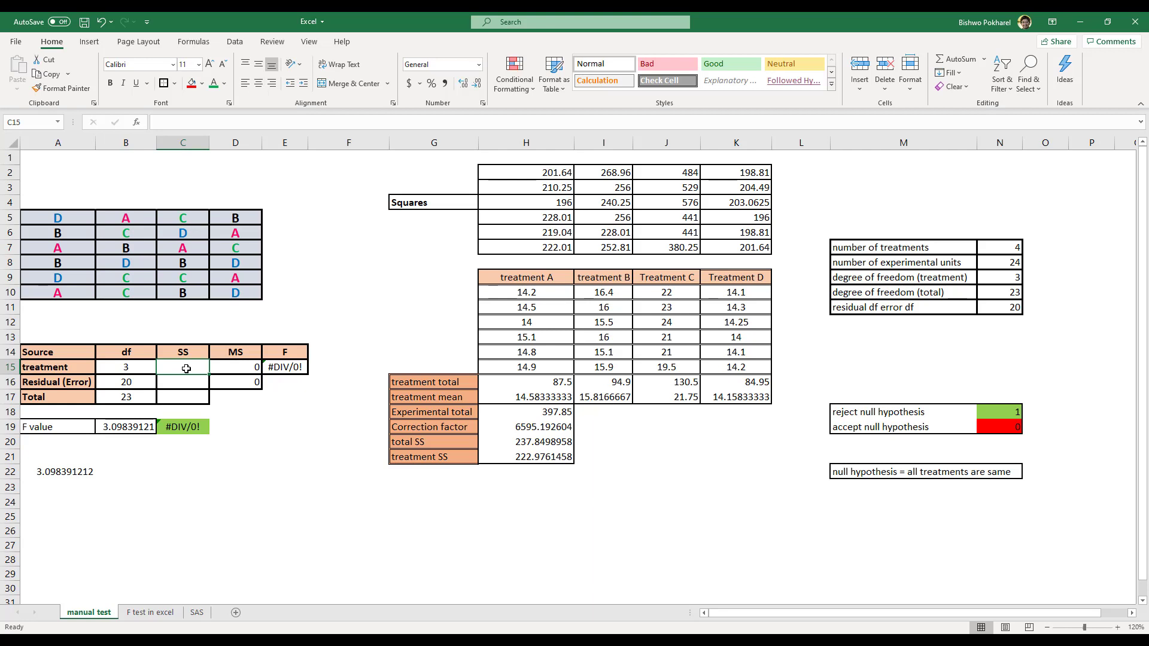
text(=)
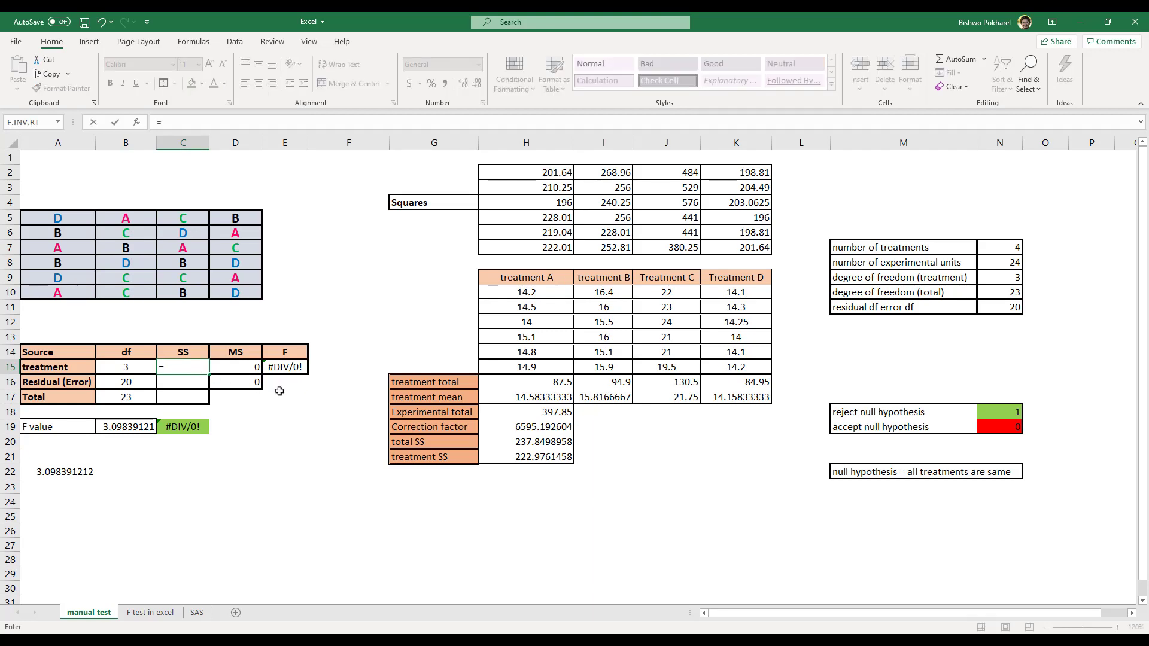
click(546, 456)
key(Return)
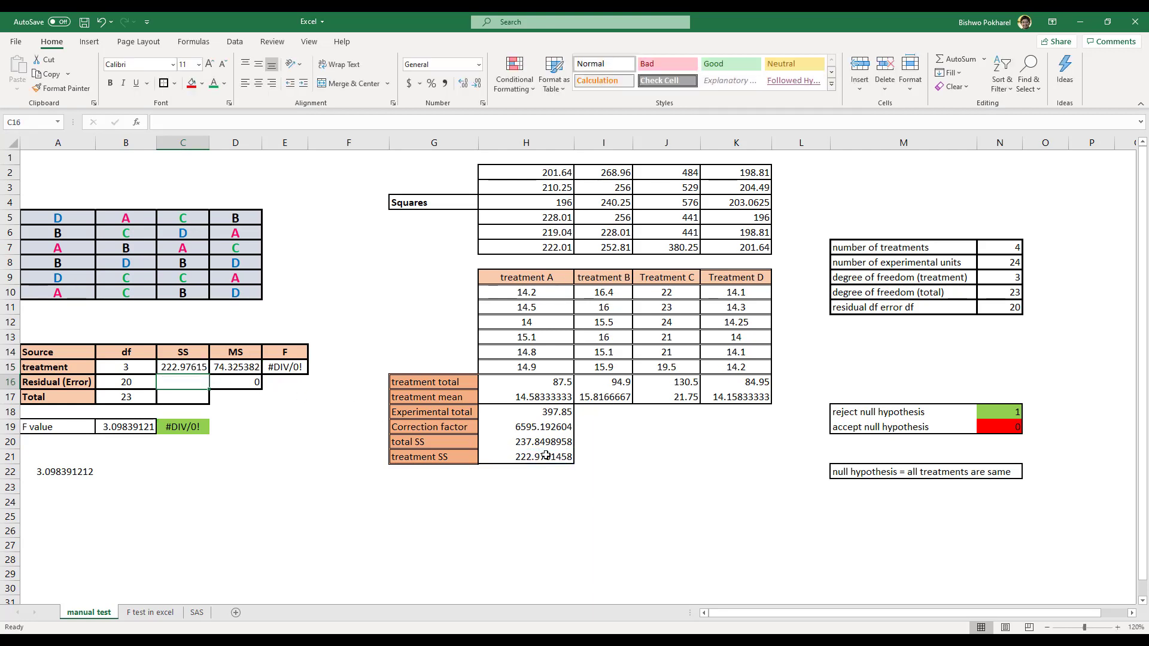
click(174, 396)
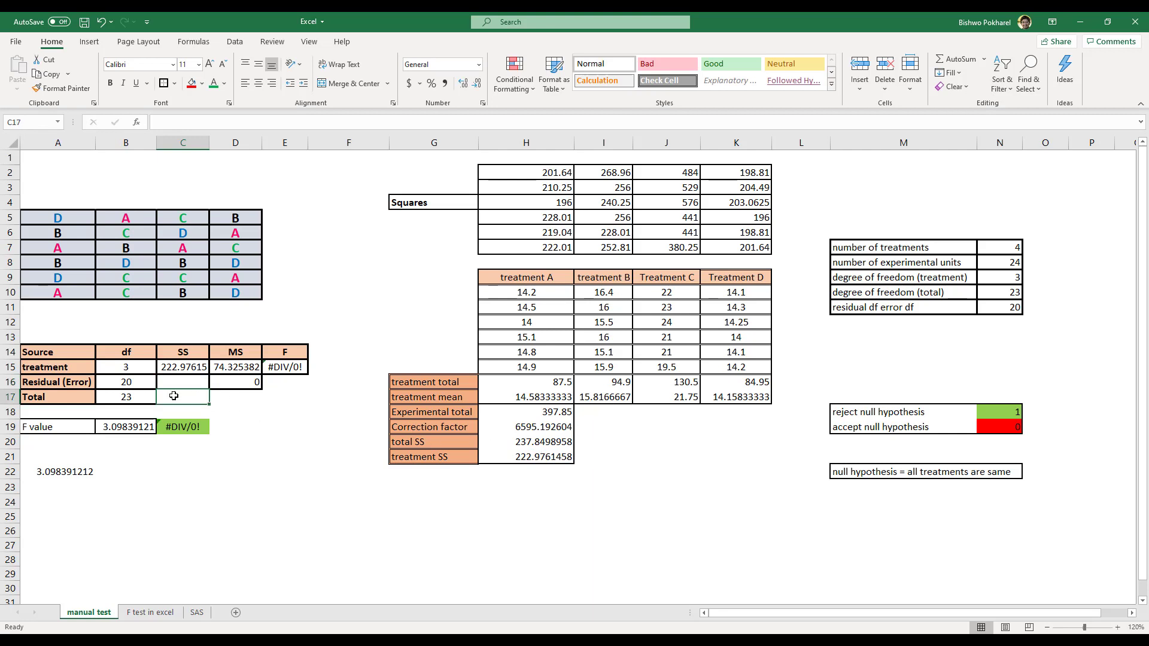
text(=)
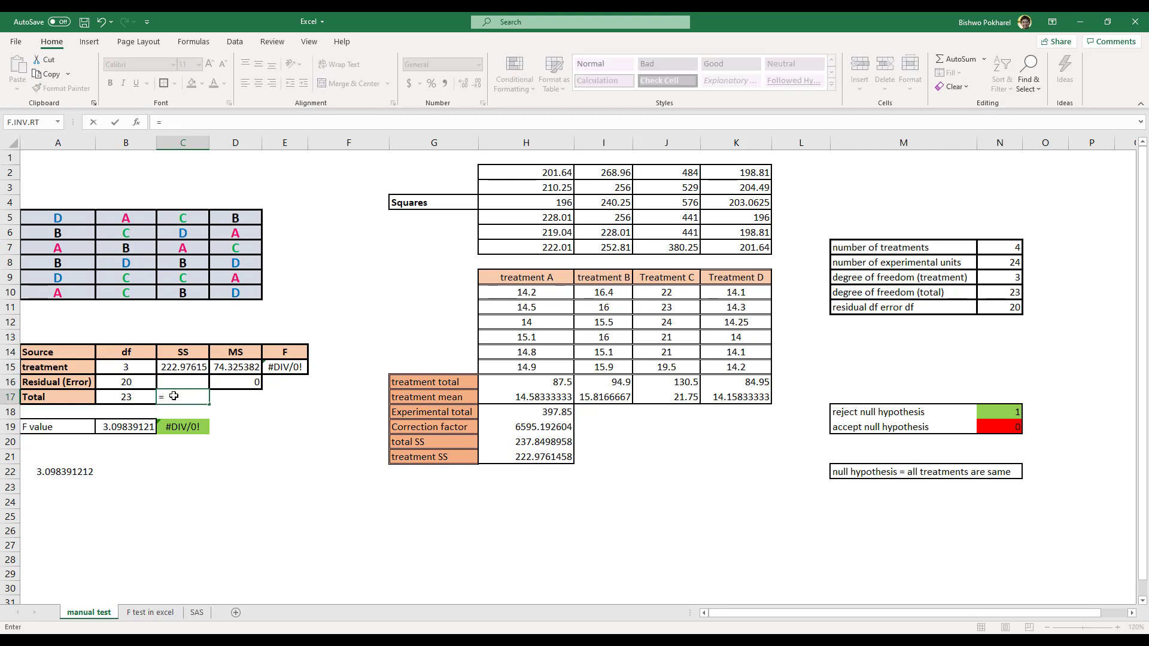
click(542, 443)
key(Return)
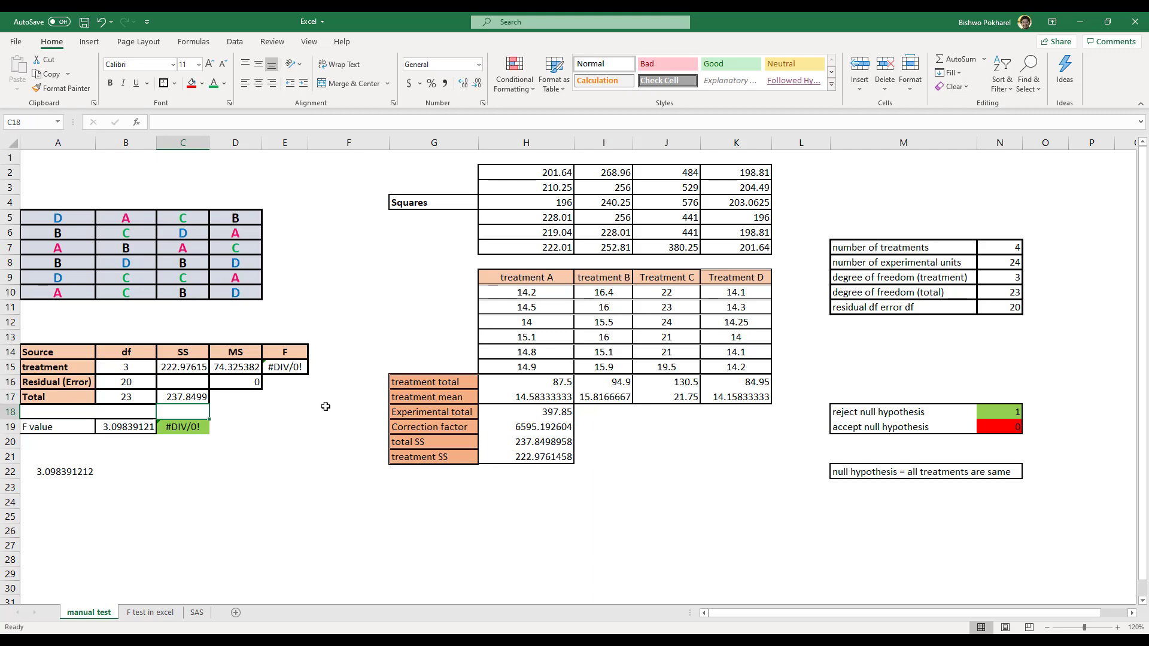
Calculate the residual SS in C16 as total SS minus treatment SS, using =C17-C15
click(195, 384)
text(=)
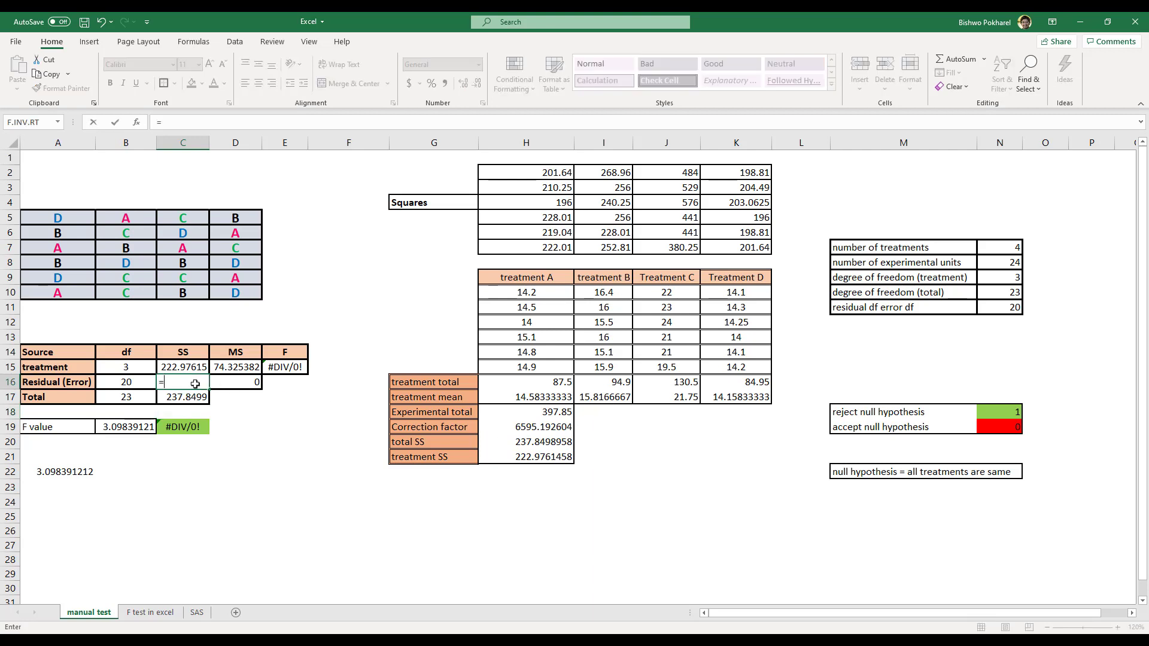
click(189, 398)
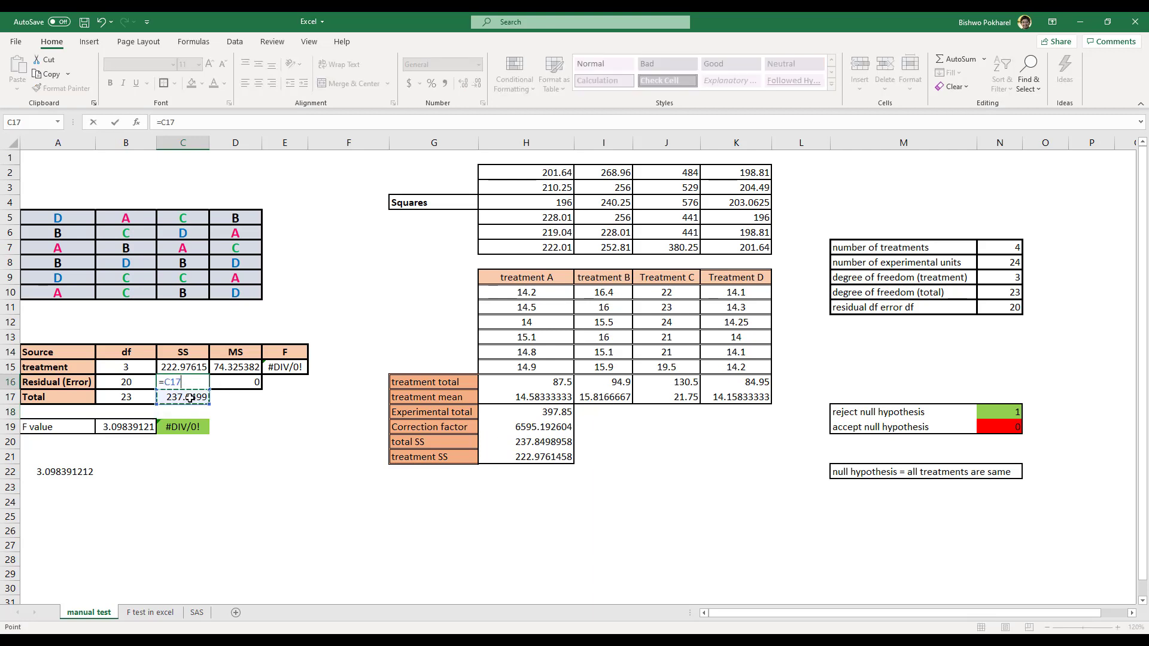
text(-)
click(195, 366)
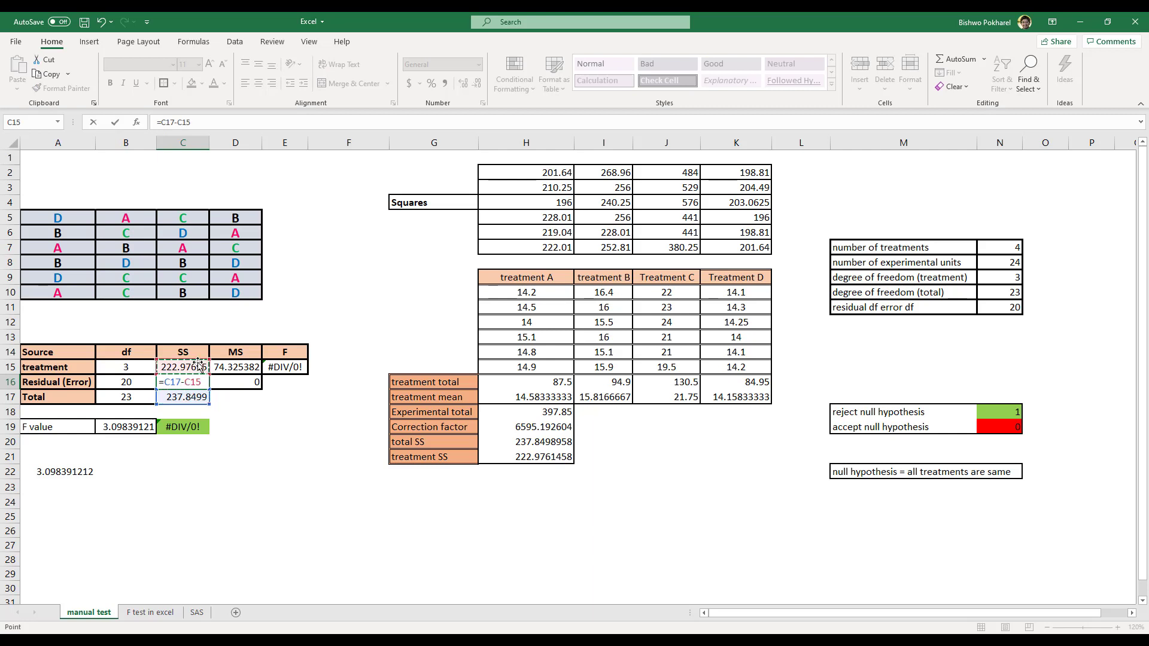
key(Return)
Examine the mean square formulas in D15 and D16 and the F ratio formula in E15
click(249, 367)
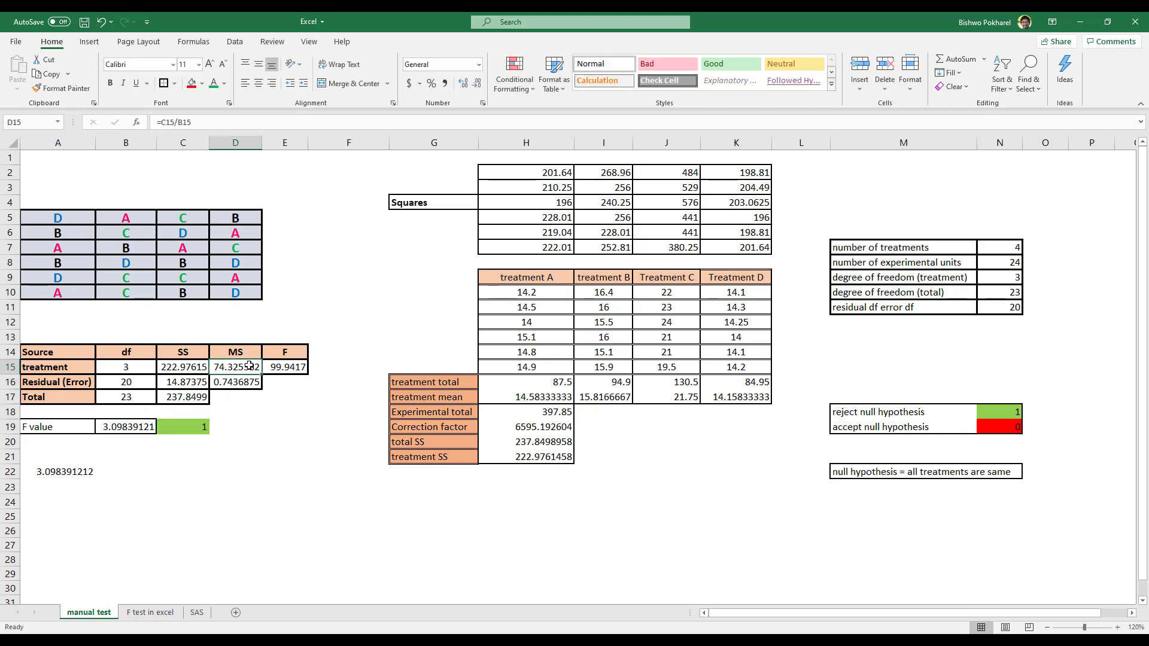
click(209, 123)
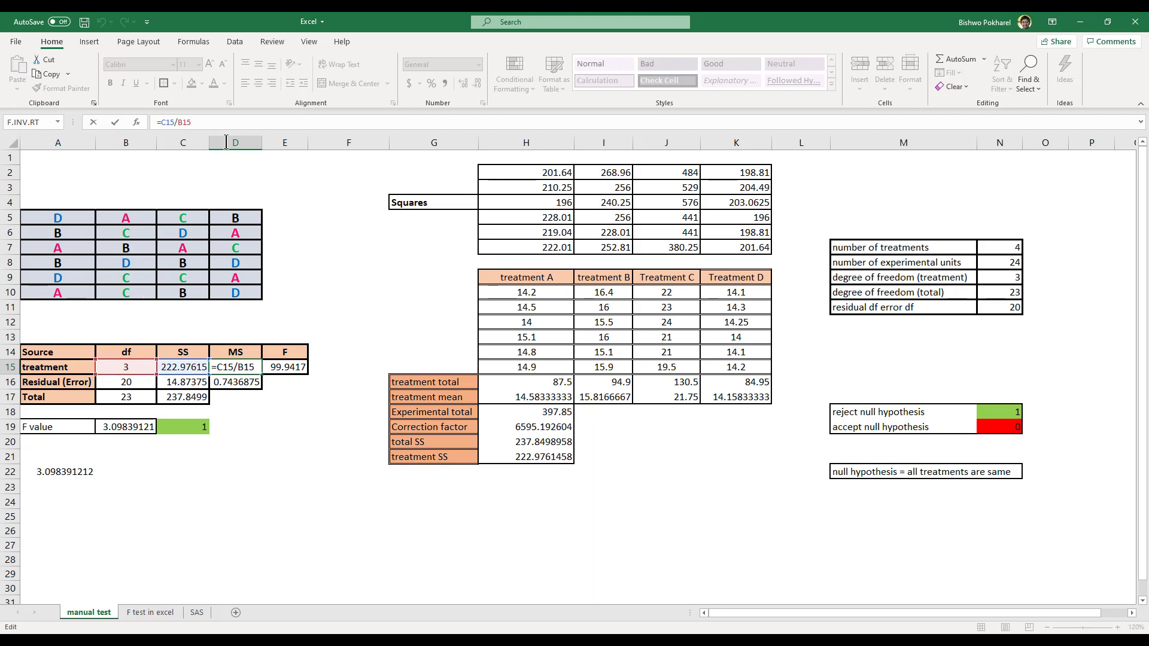
key(Return)
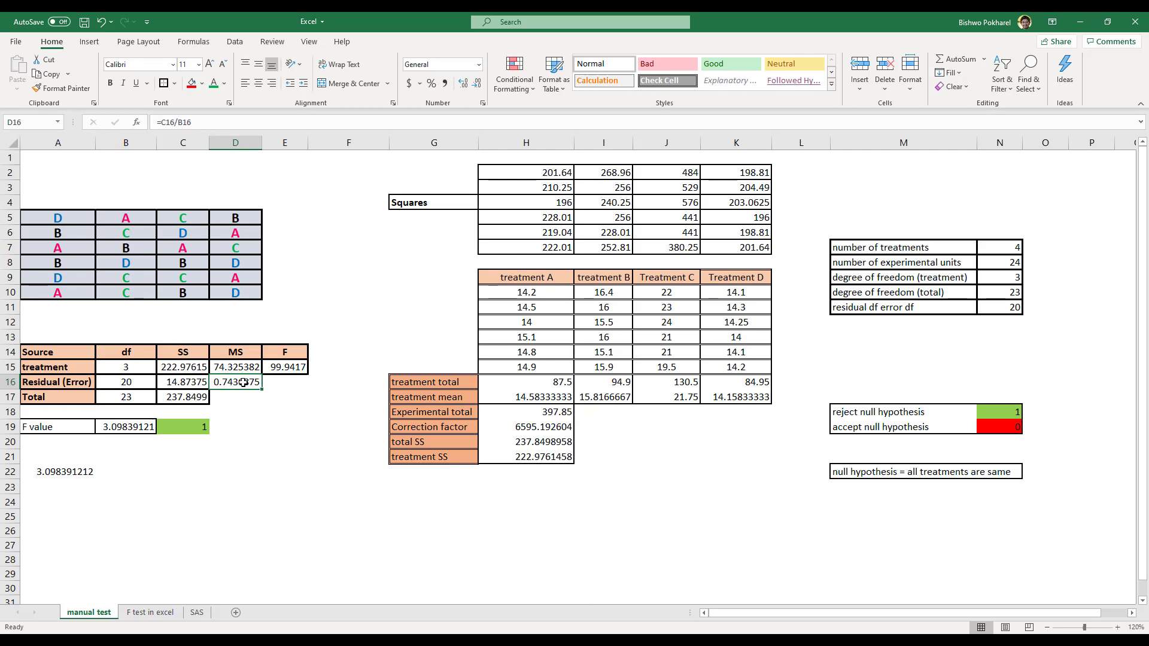
click(212, 123)
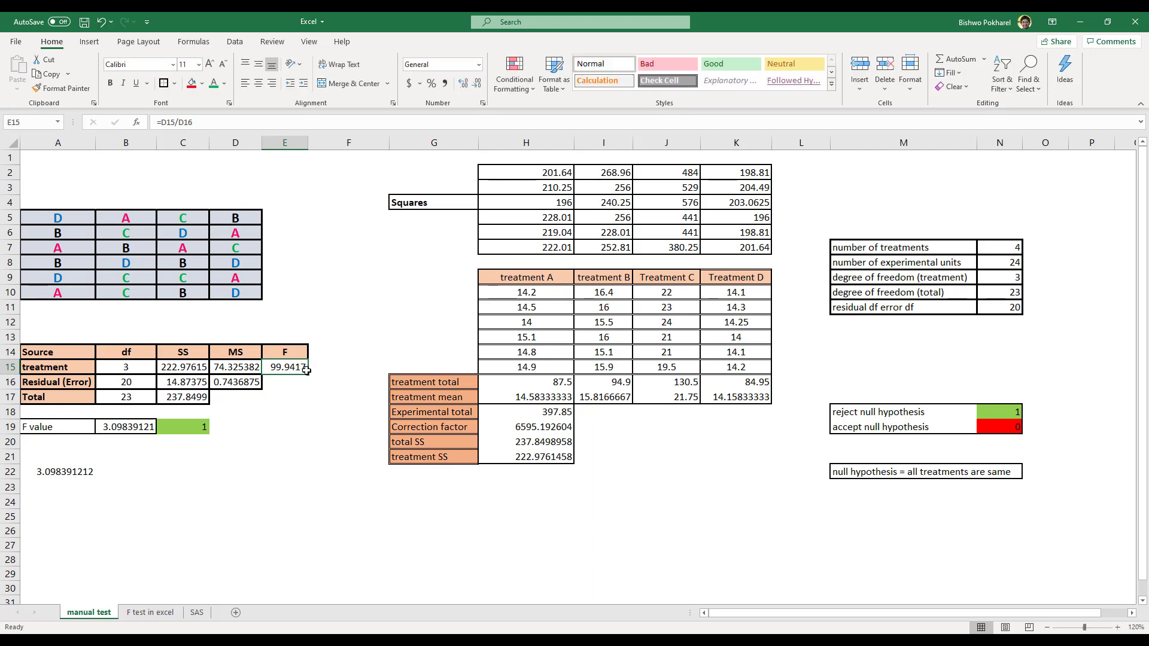
click(207, 122)
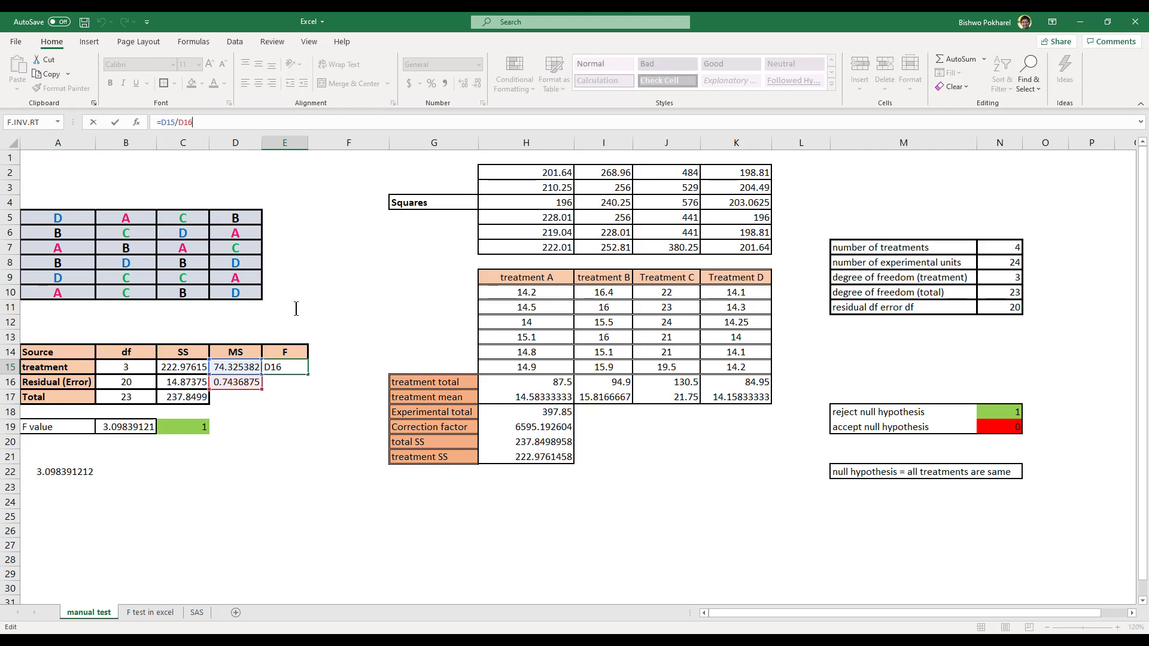
key(Tab)
click(300, 368)
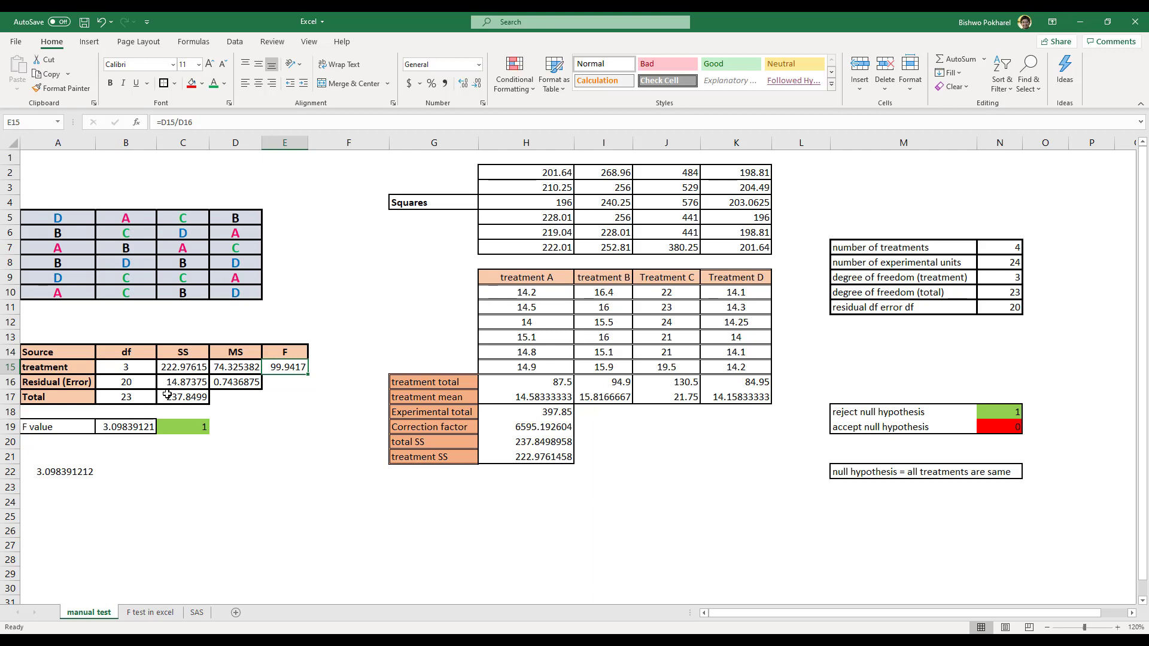
Try a treatment df of 4 in B15 and check its effect on the F ratio in E15
click(138, 370)
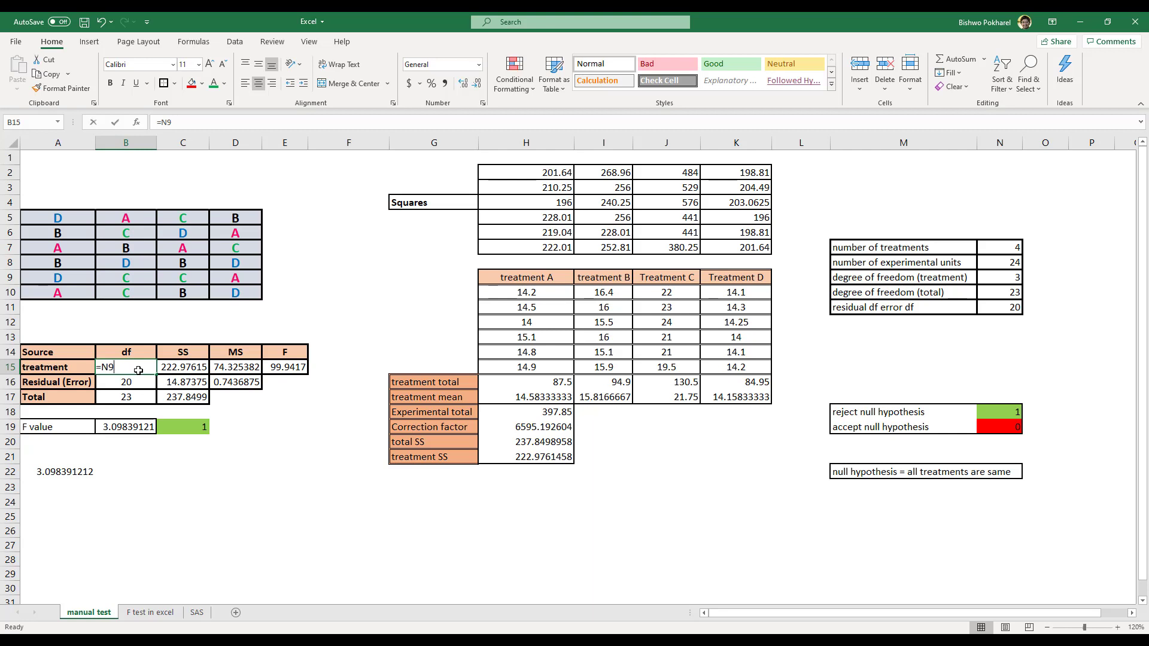
text(4)
click(312, 378)
click(293, 370)
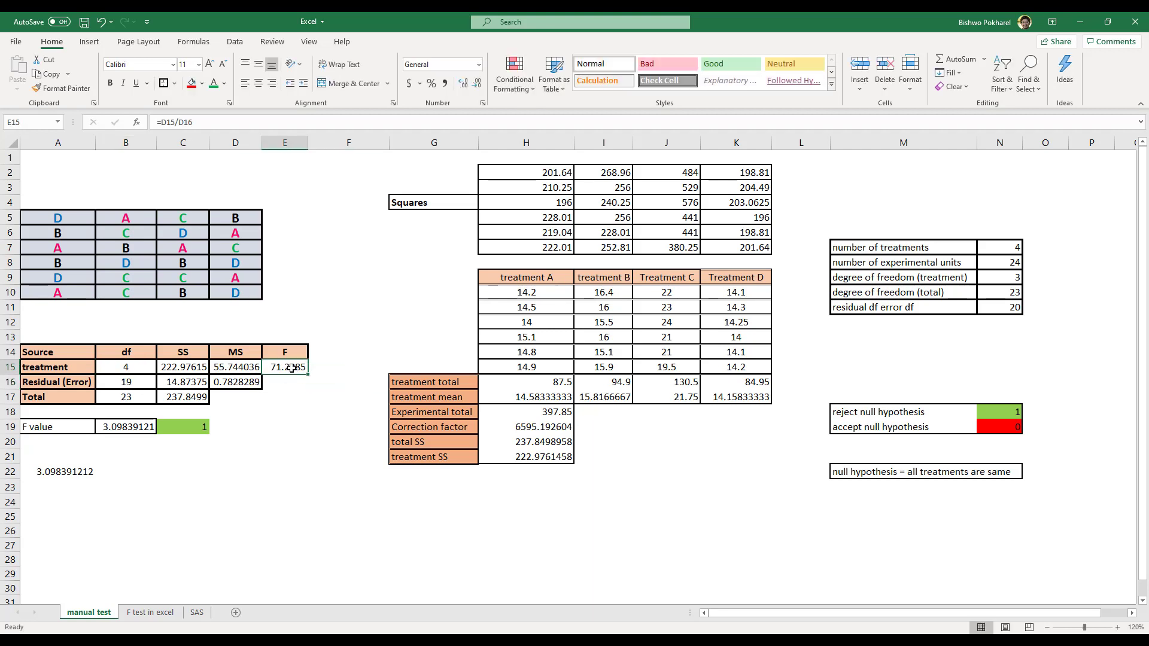
Set the treatment df in B15 back to 3 and recheck the F ratio in E15
click(138, 372)
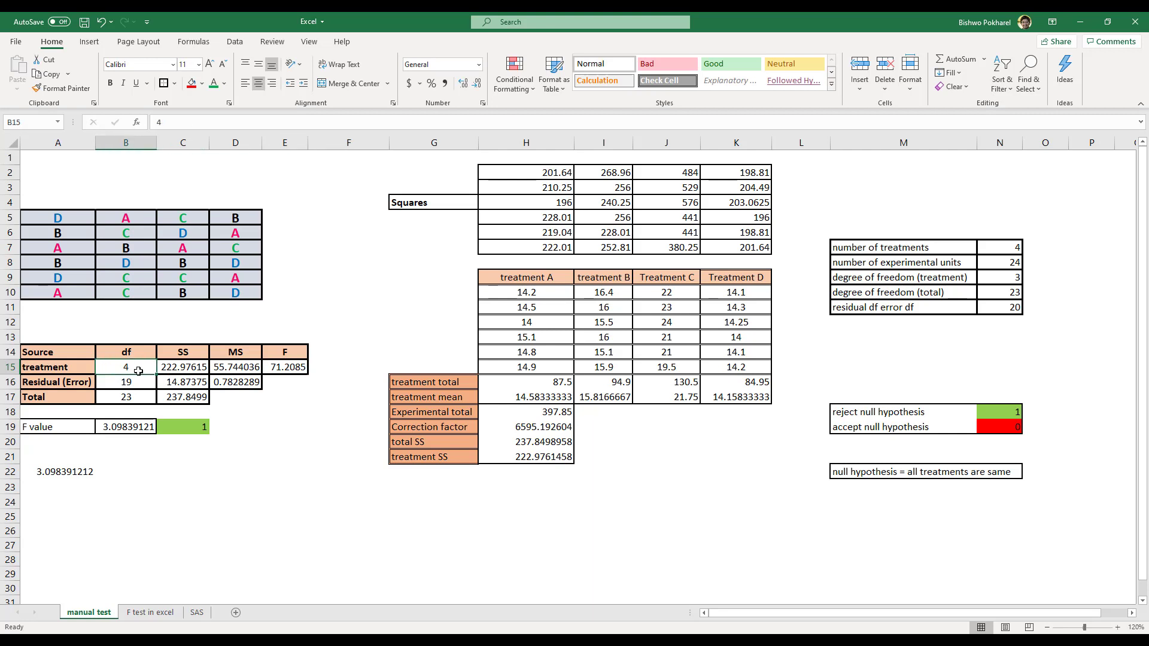
text(3)
click(285, 396)
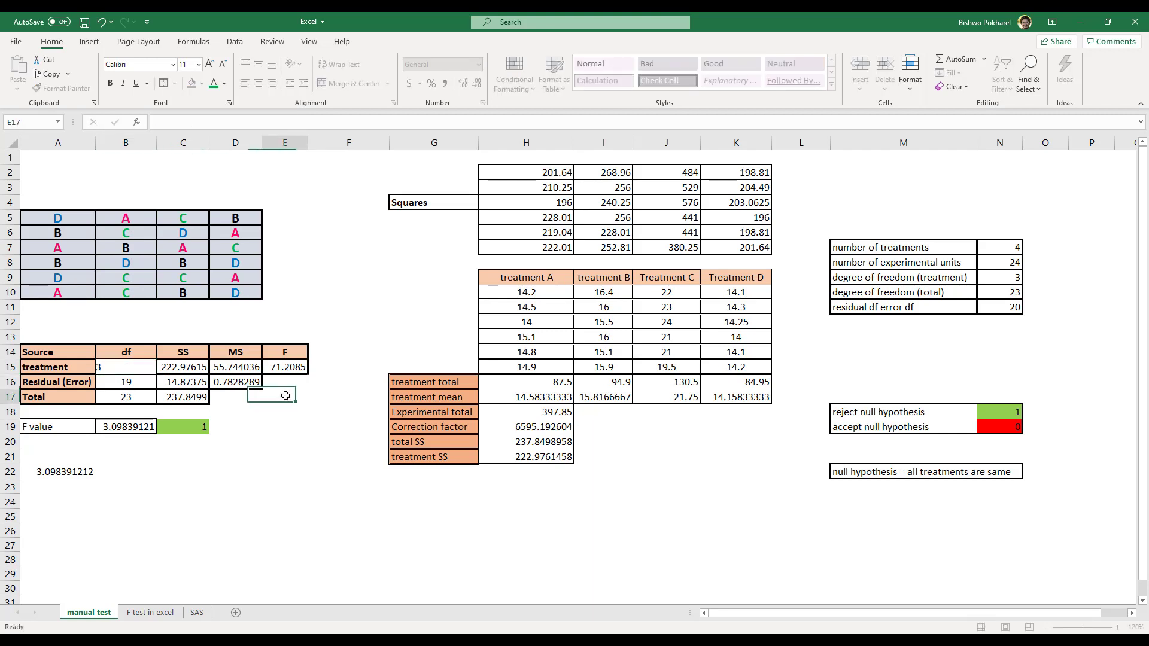
click(289, 367)
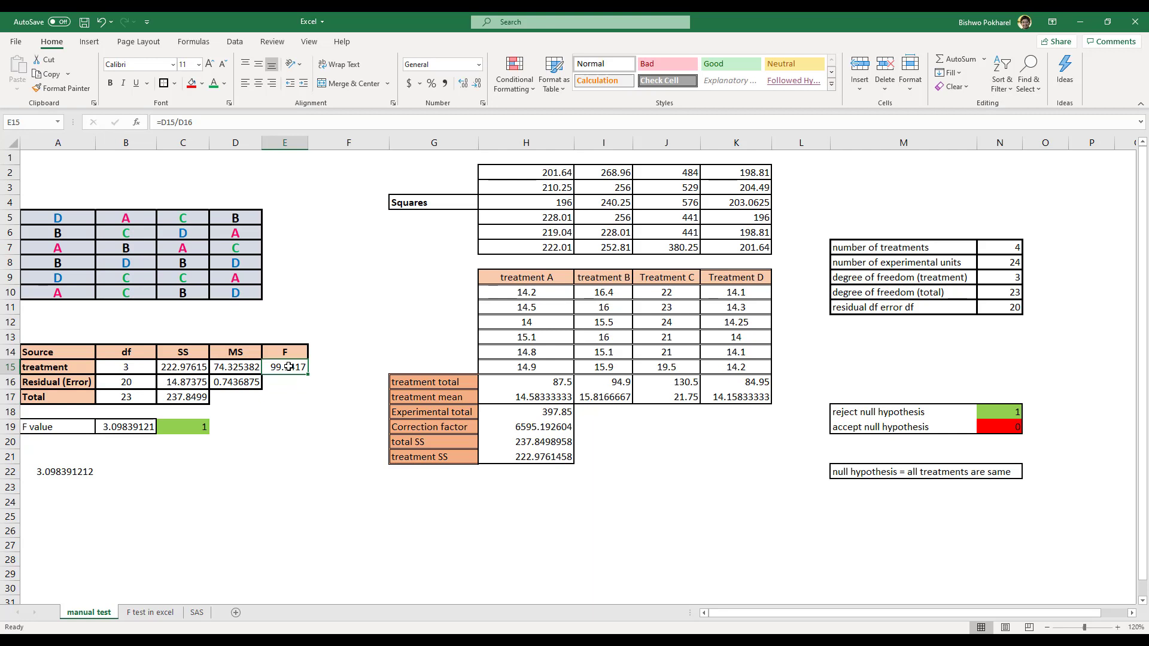
Examine the critical F formula in B19 against the df values in B15:B16 and the calculated F ratio in E15
click(131, 429)
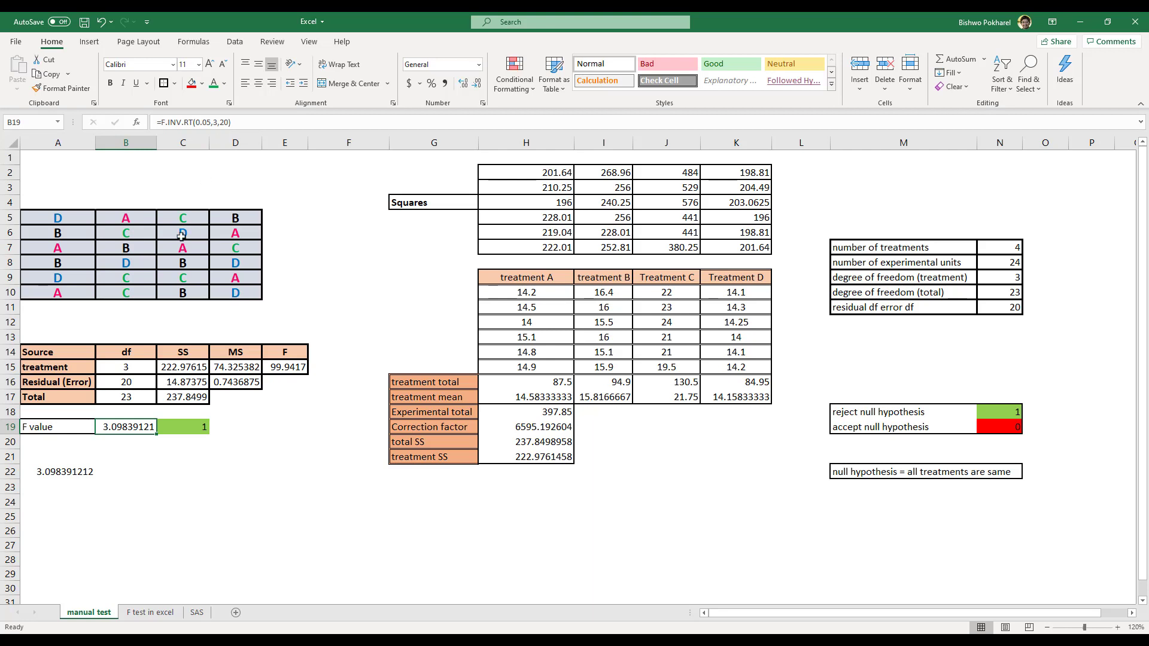
click(130, 370)
mouse_move(130, 377)
mouse_down()
mouse_move(134, 368)
mouse_move(135, 381)
mouse_up()
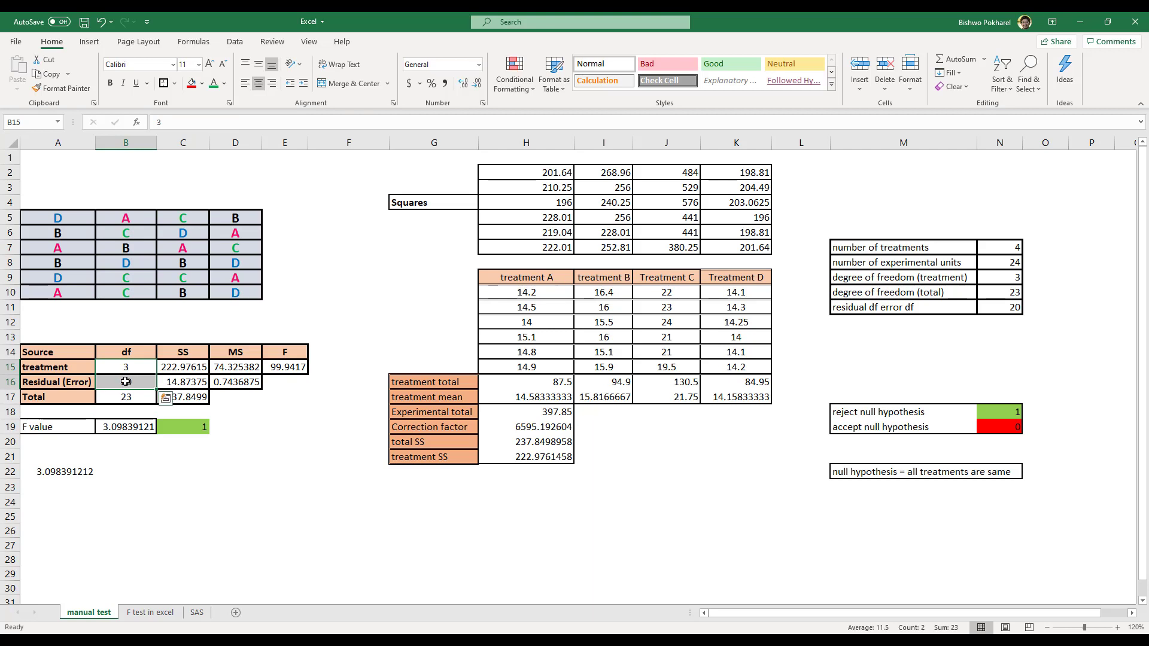
click(137, 429)
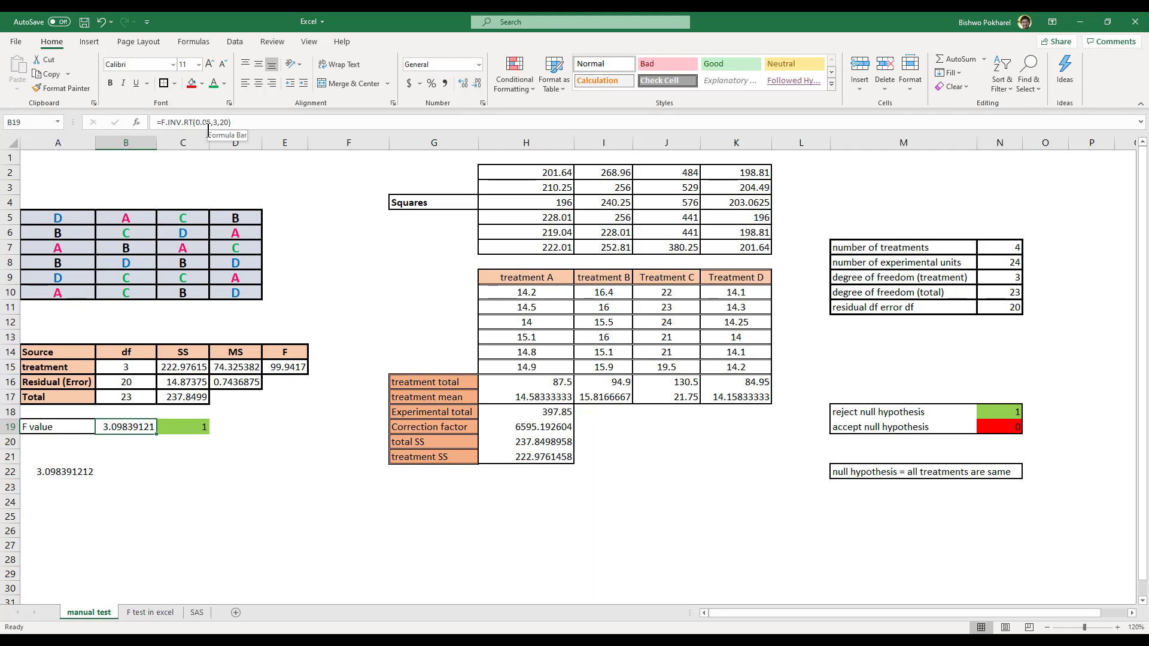
click(289, 370)
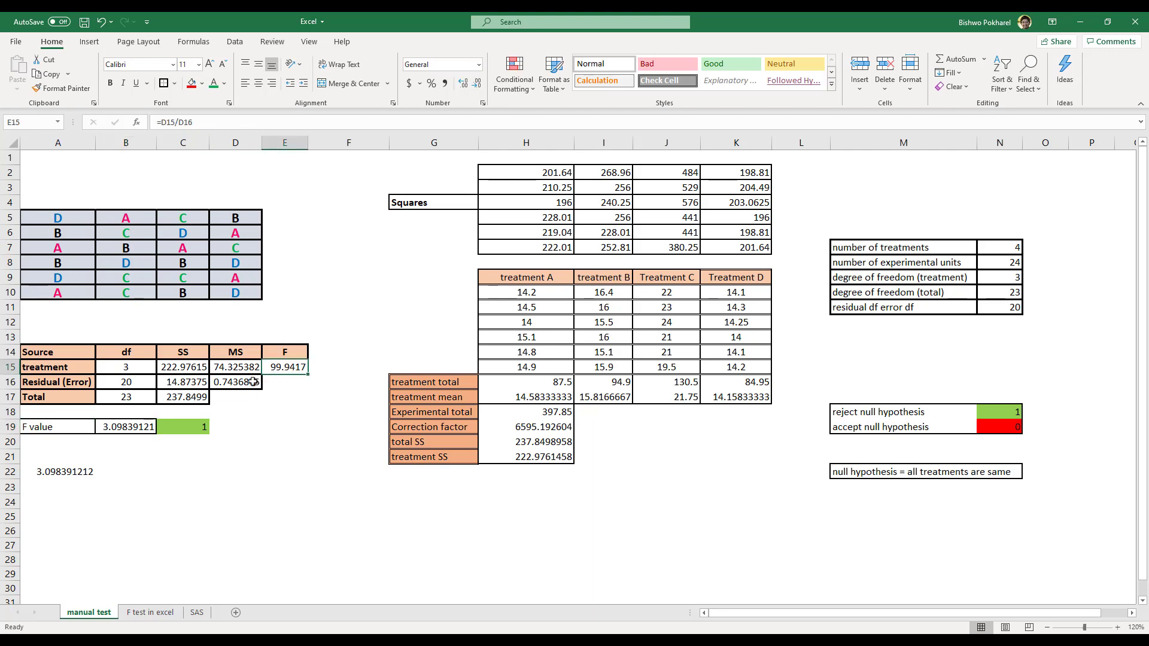
click(127, 428)
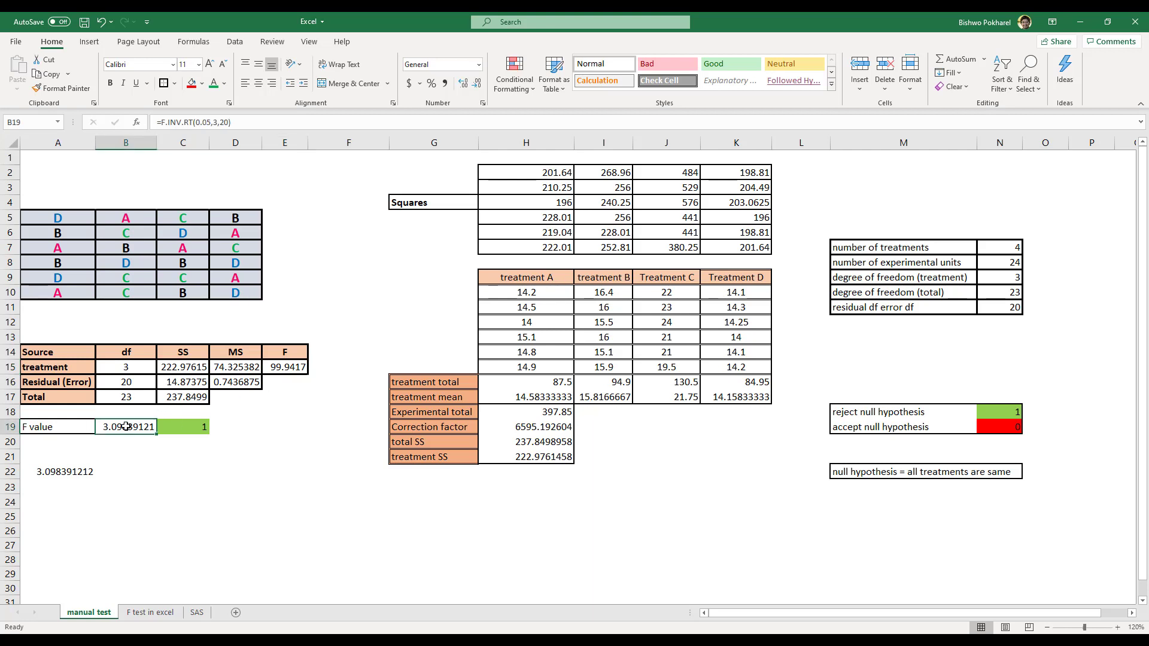
Enter the note "calculated F value is greater than tabulated F value" in C23
click(179, 487)
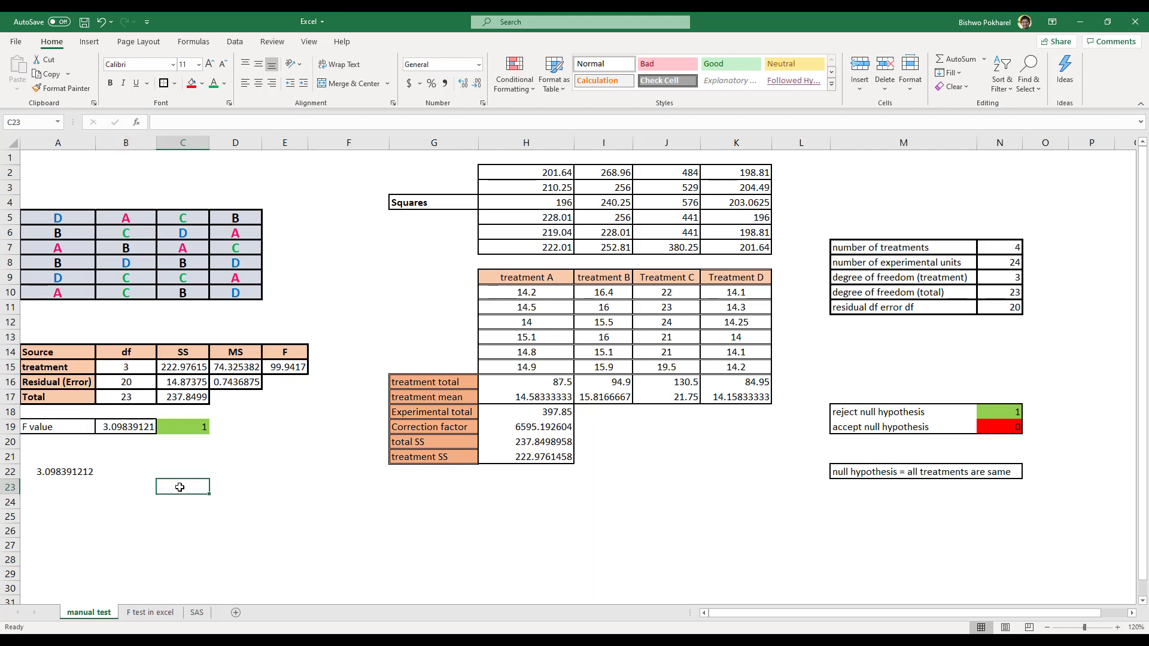
text(calculated)
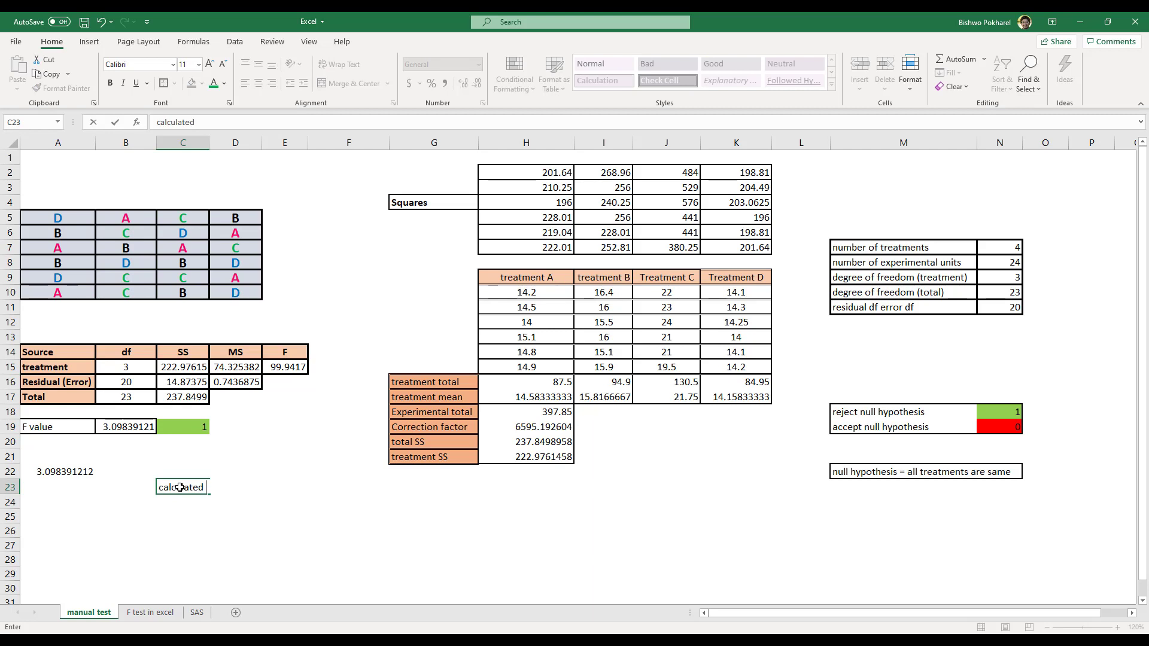
text( F value is greate)
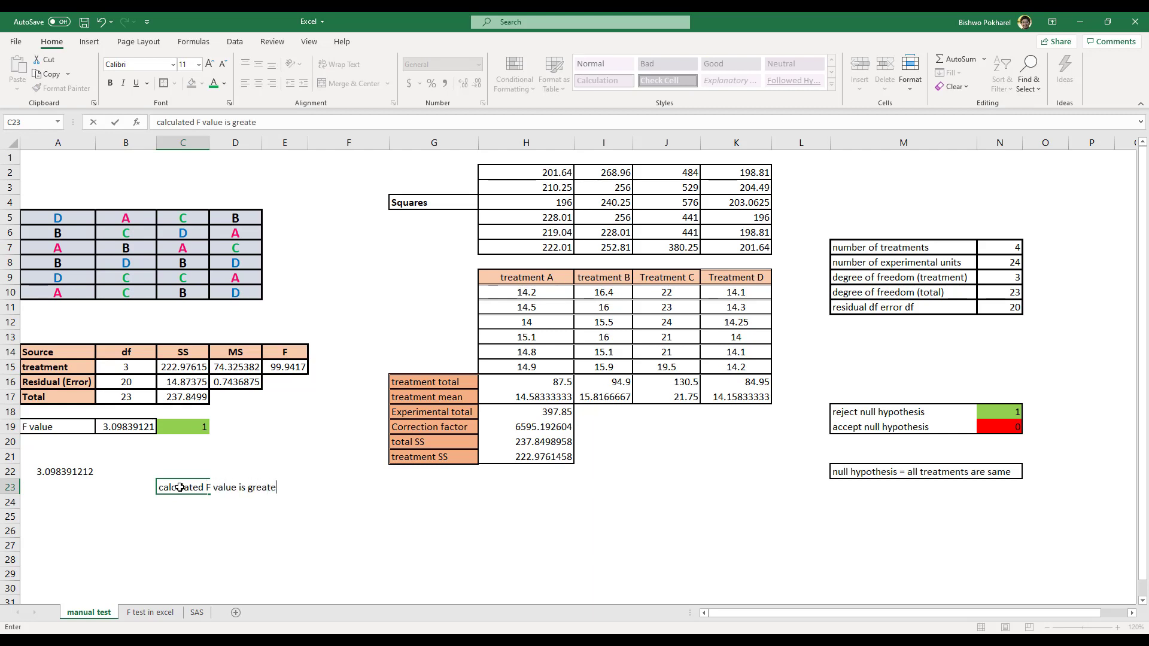
text(r than tabulated F v)
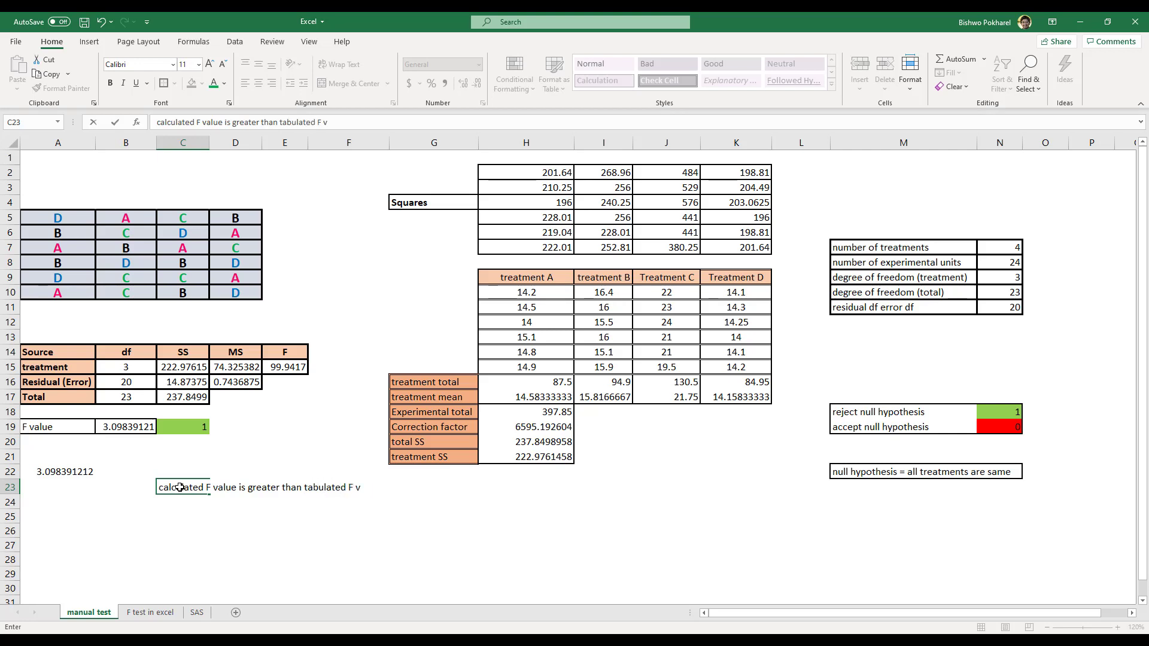
text(alue)
click(287, 531)
Highlight the note across C23:F23 with a red fill
drag(179, 490, 362, 488)
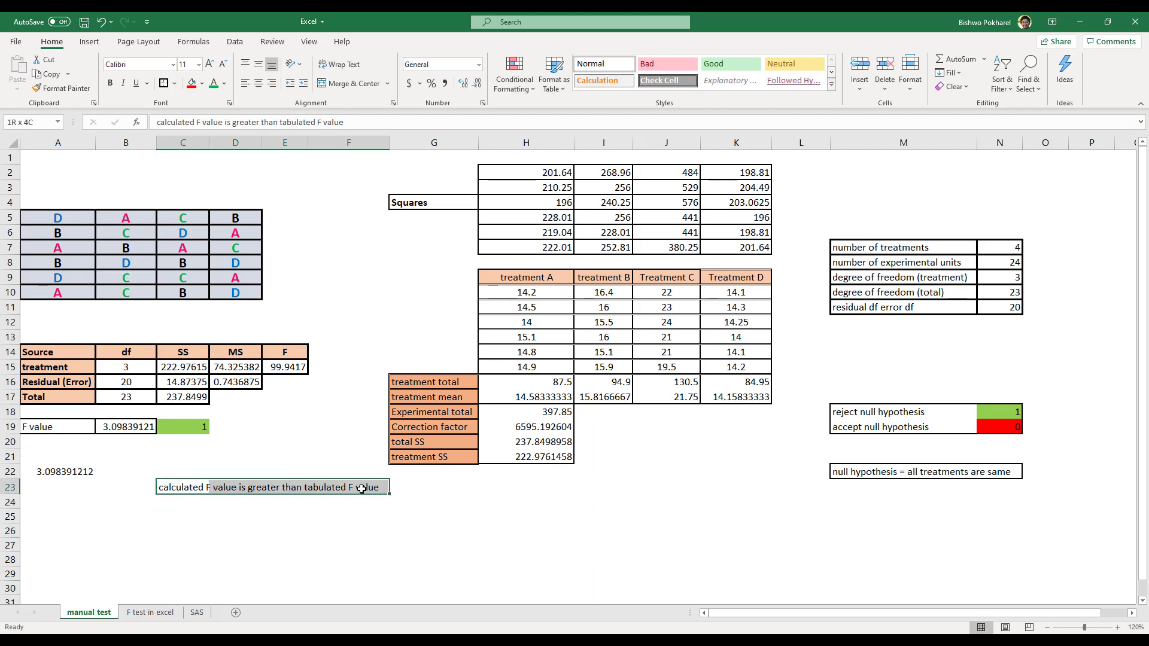
click(191, 83)
click(274, 534)
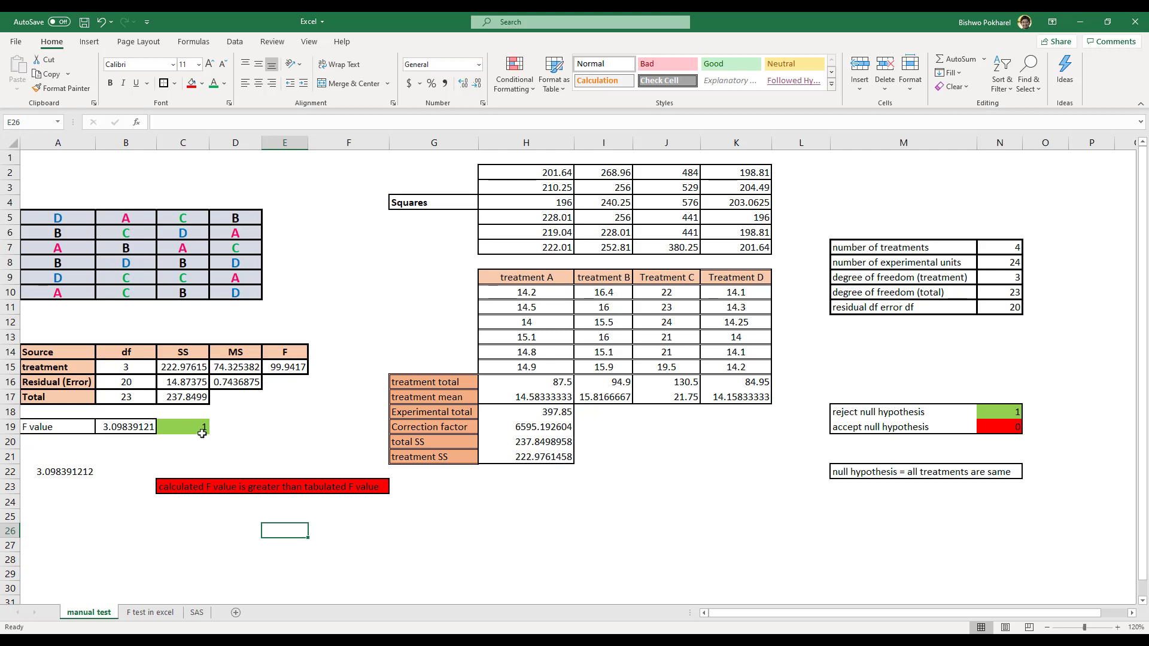
Review the reject and accept null hypothesis labels and their codes in M18:N19
drag(885, 413, 898, 430)
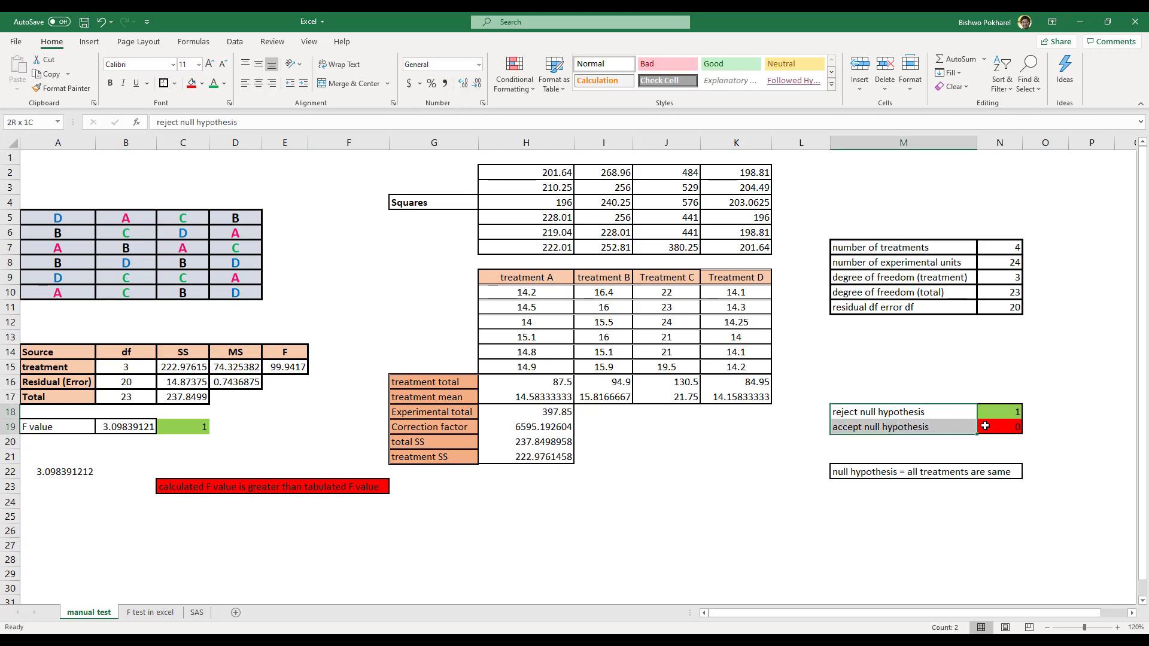
drag(986, 414, 989, 427)
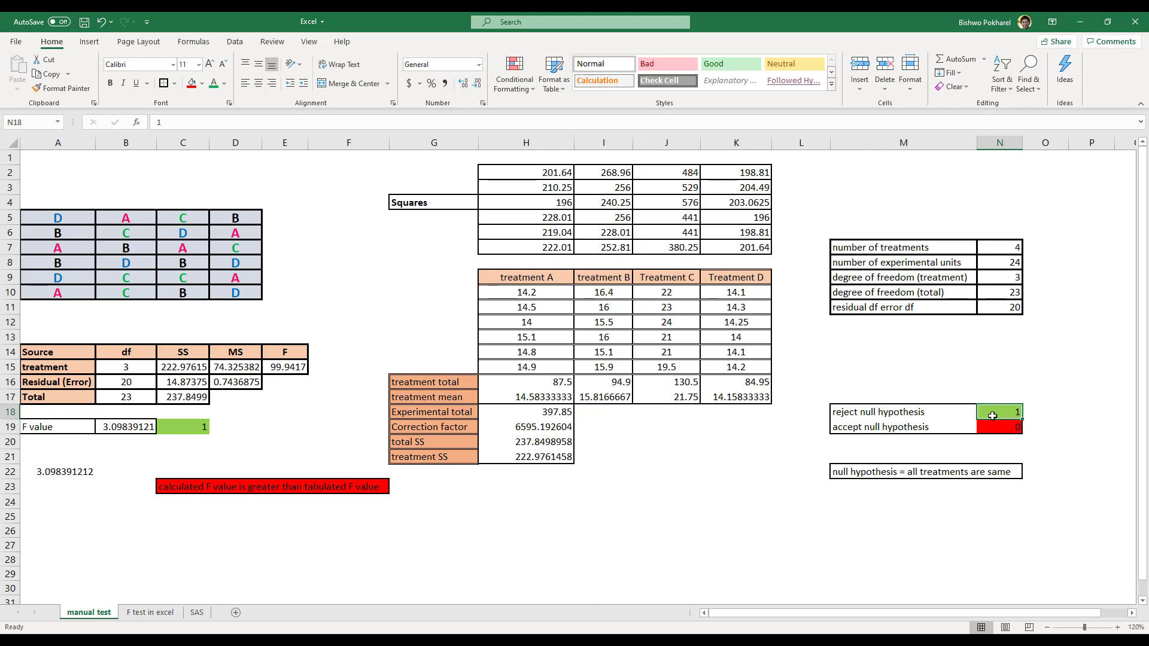
click(914, 414)
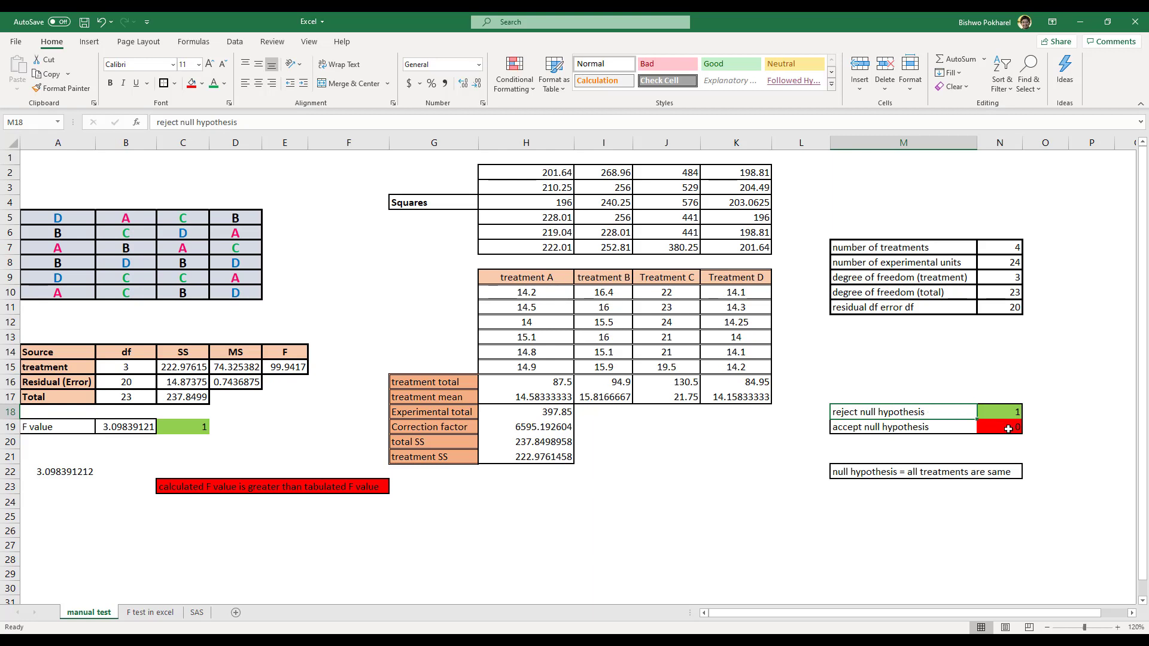
click(1009, 428)
Move the F value comparison note from C23 to O18, beside the reject null hypothesis code
click(1048, 411)
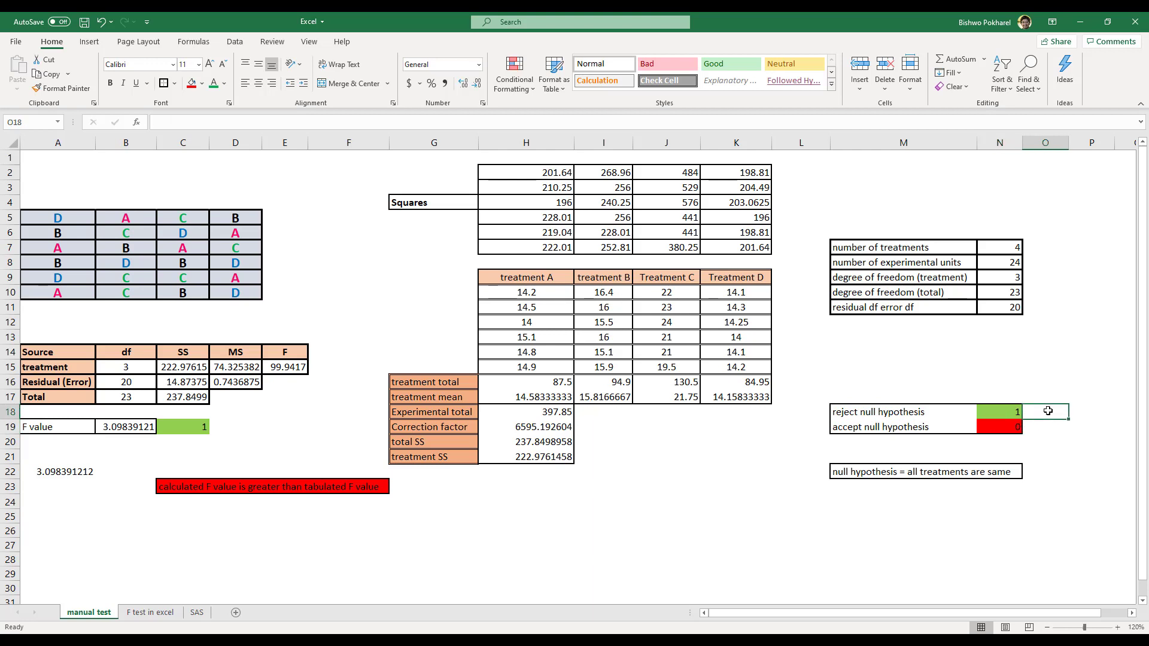
click(281, 485)
click(191, 485)
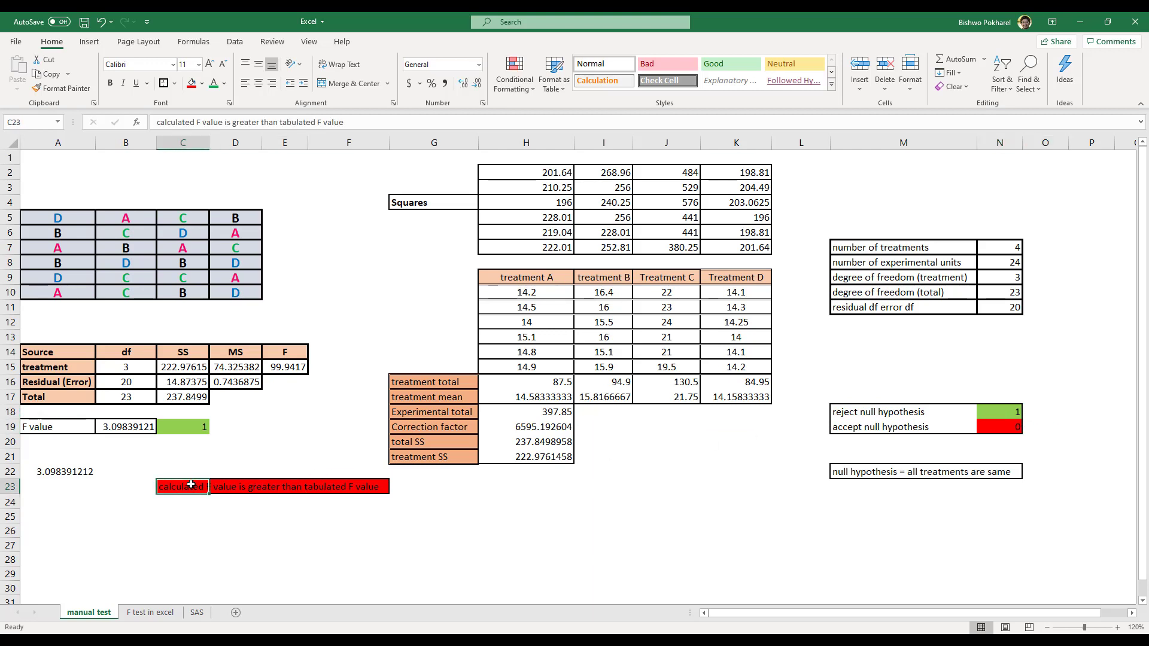
key(ctrl+c)
click(1039, 413)
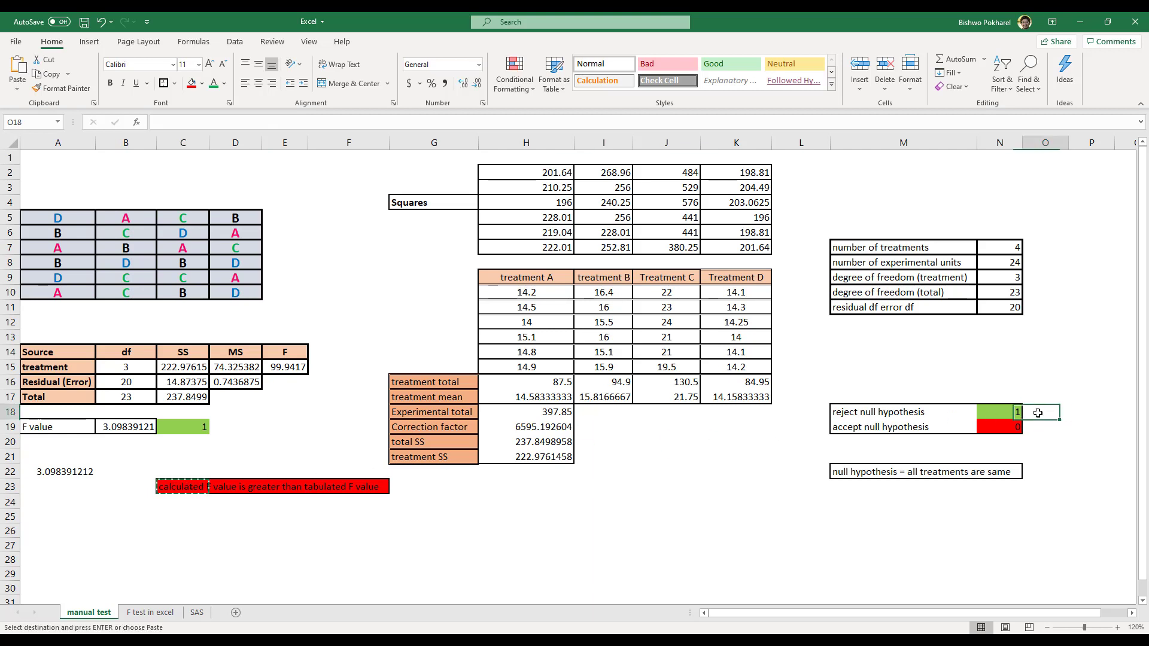
key(ctrl+v)
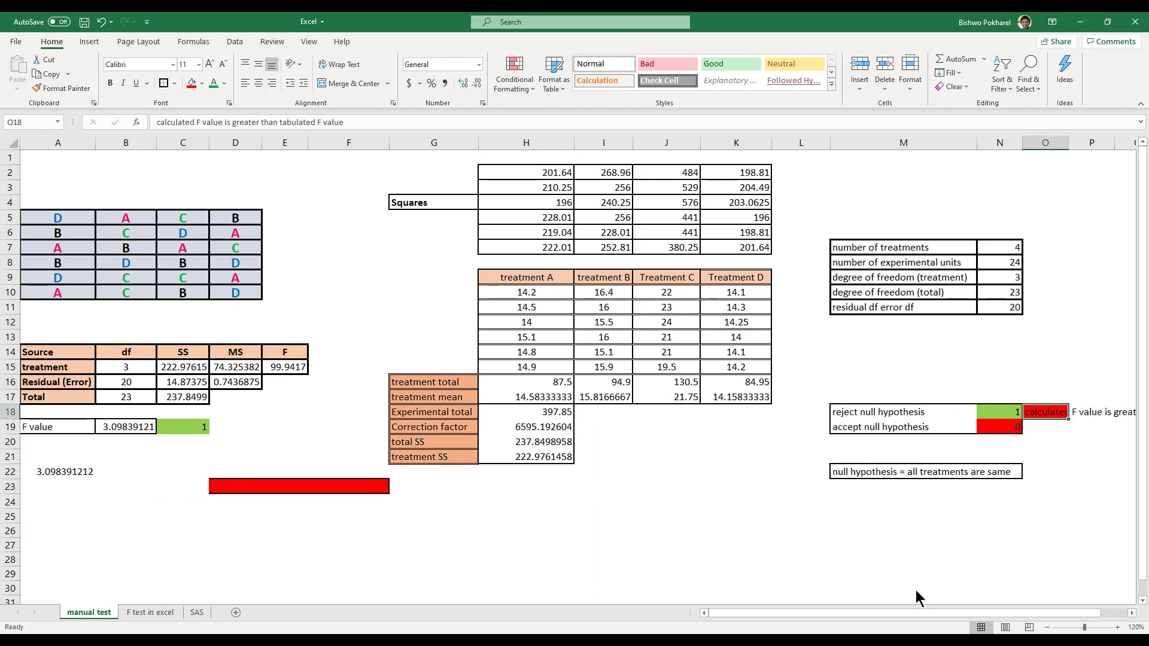
Remove the red fill from the note in O18
drag(901, 612, 961, 605)
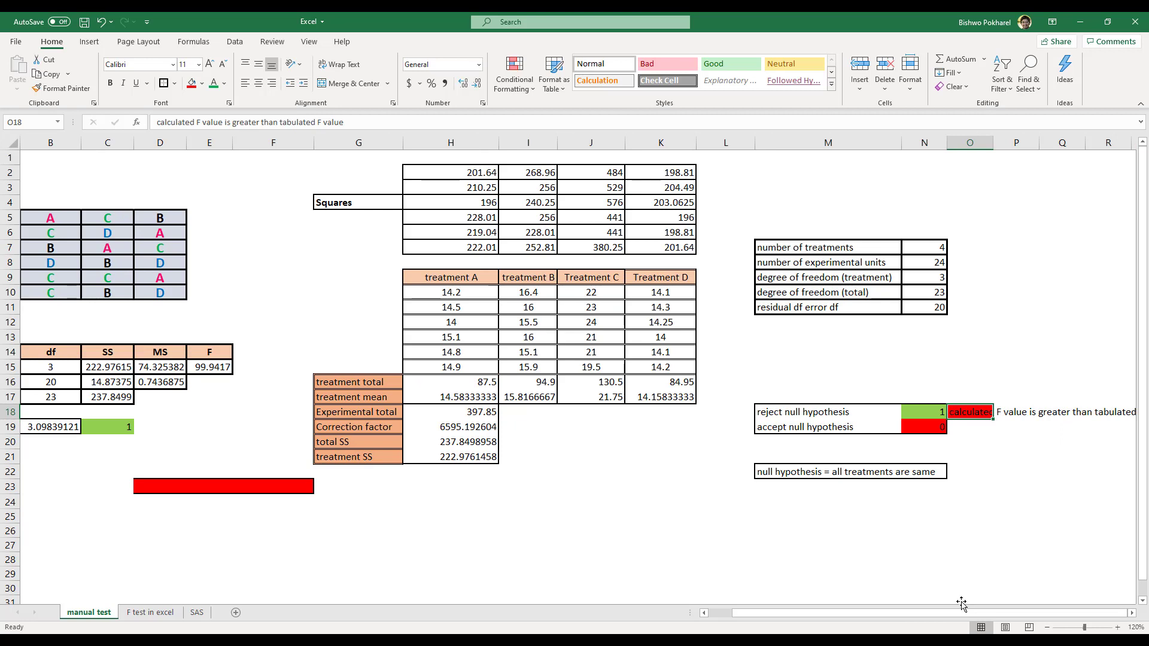
click(201, 84)
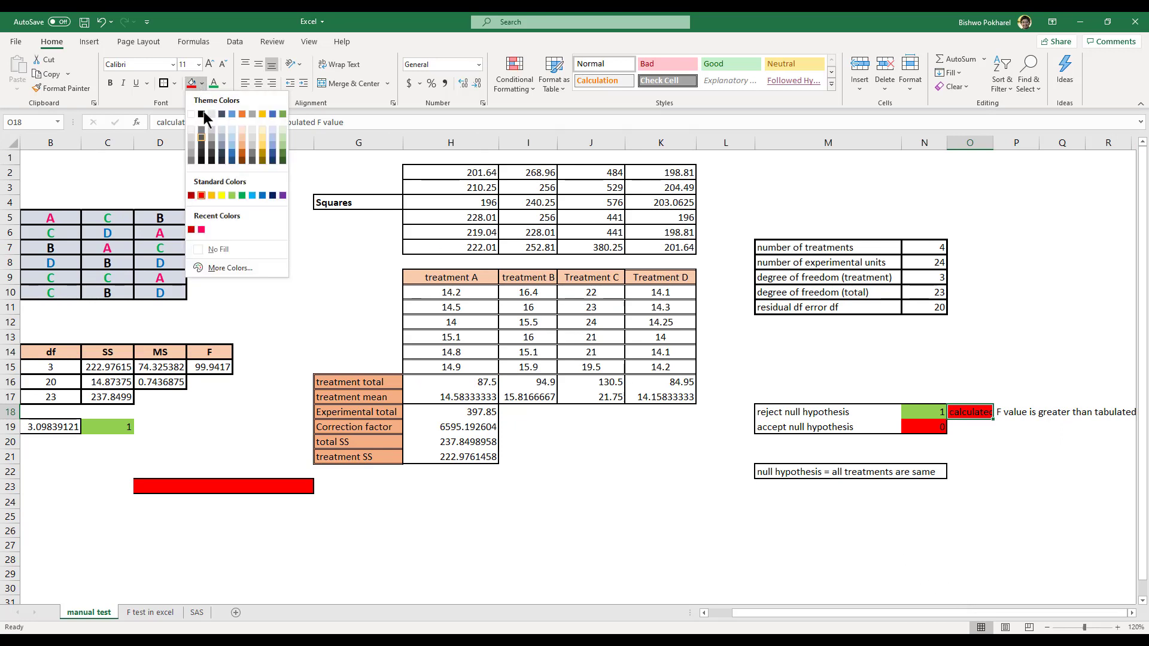
click(219, 251)
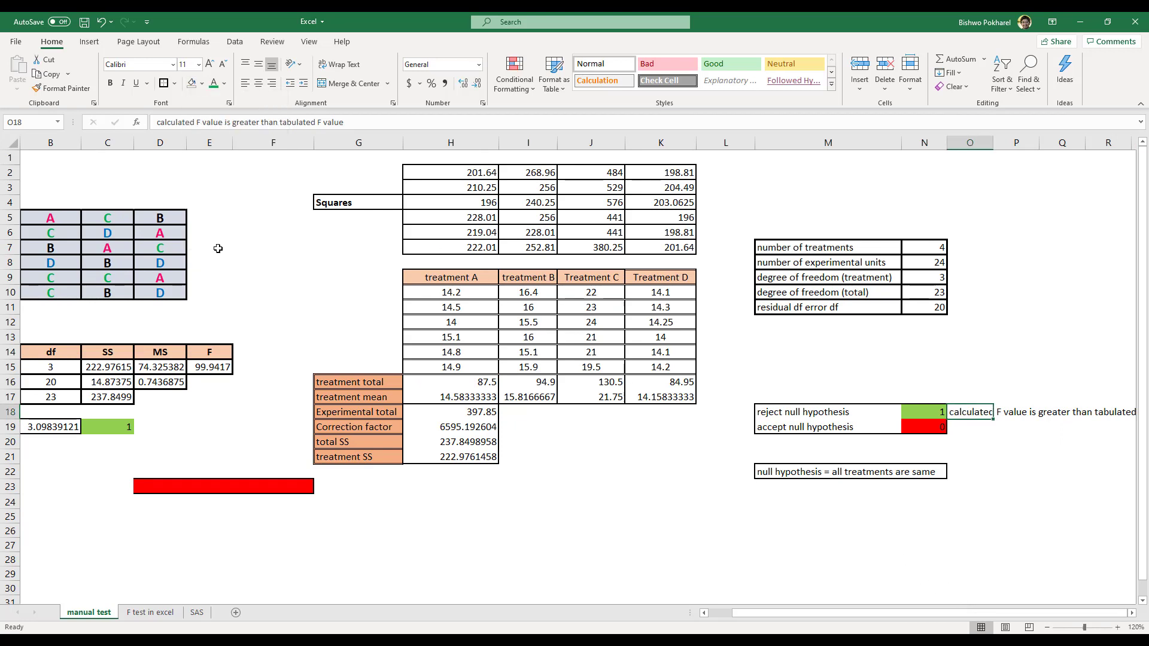
Enter "if less" in O19, beside the accept null hypothesis code
click(920, 413)
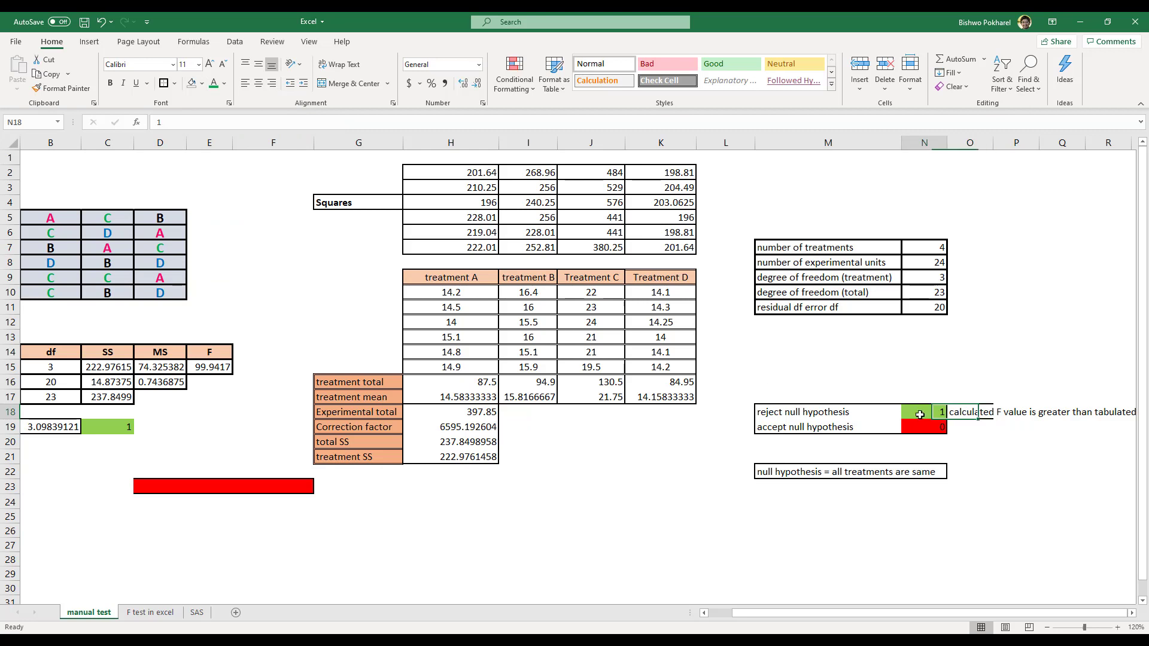
click(965, 426)
text(if less)
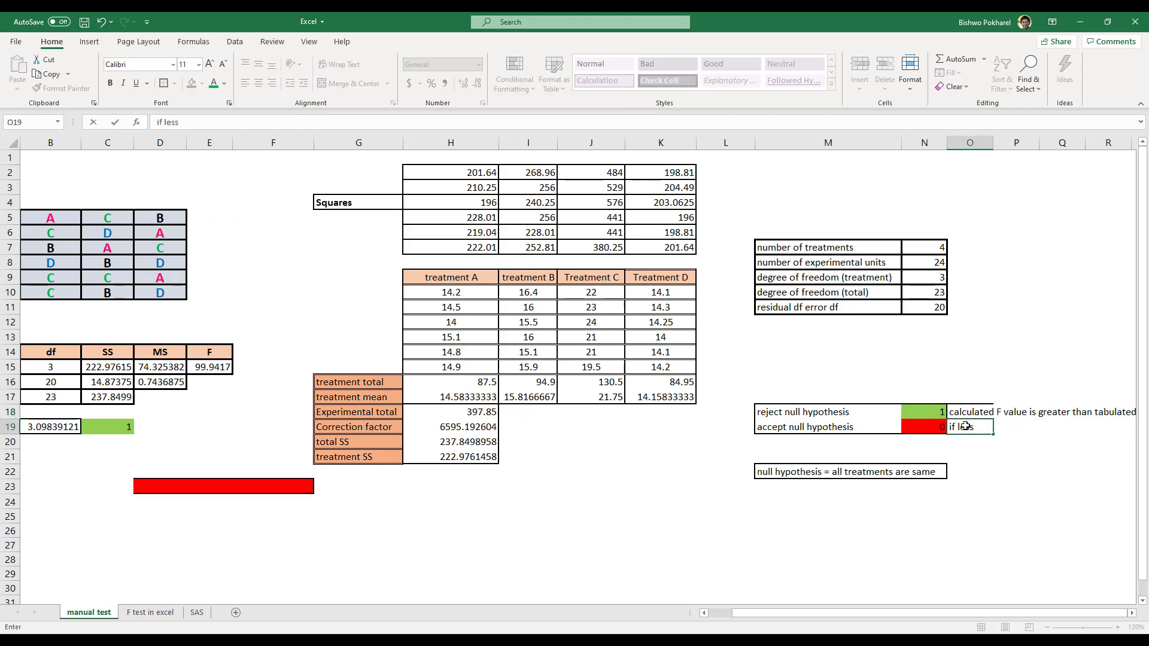
key(Tab)
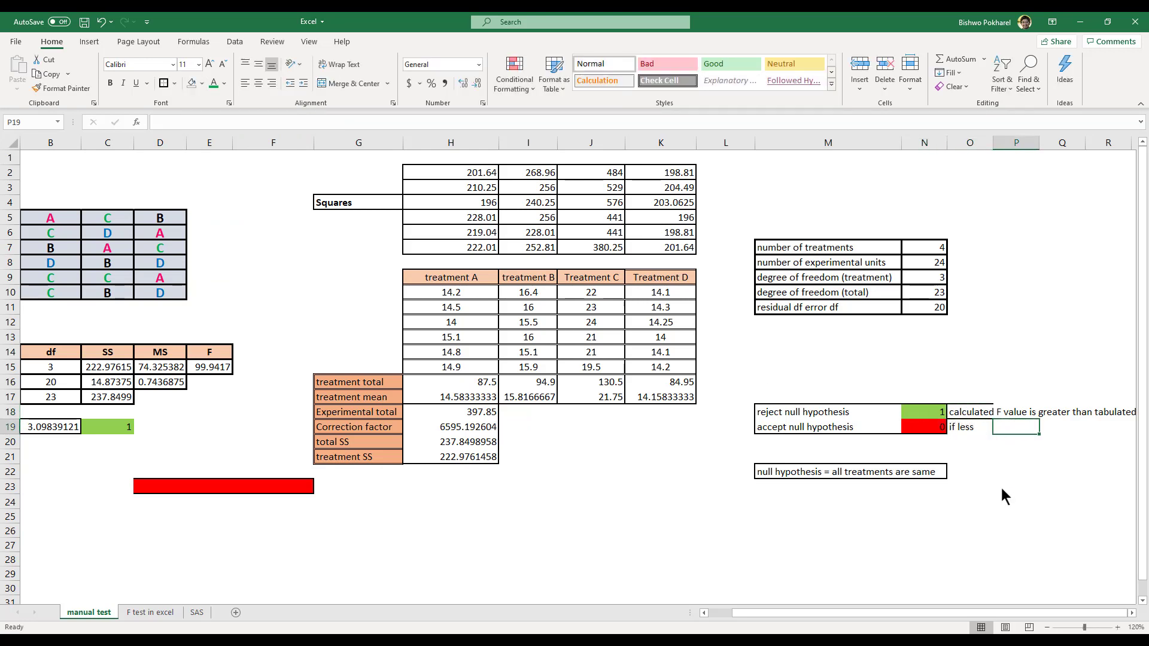
Examine the decision formula in C19 and test it by entering a trial F ratio of 1 in E15
drag(993, 610, 830, 610)
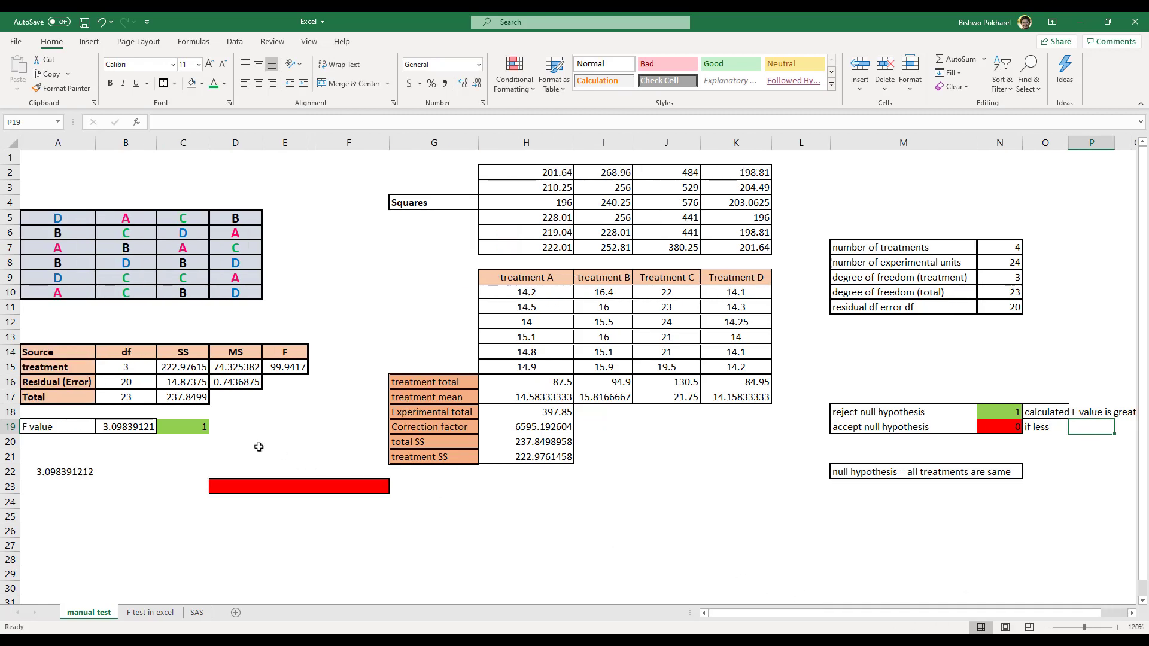
click(196, 430)
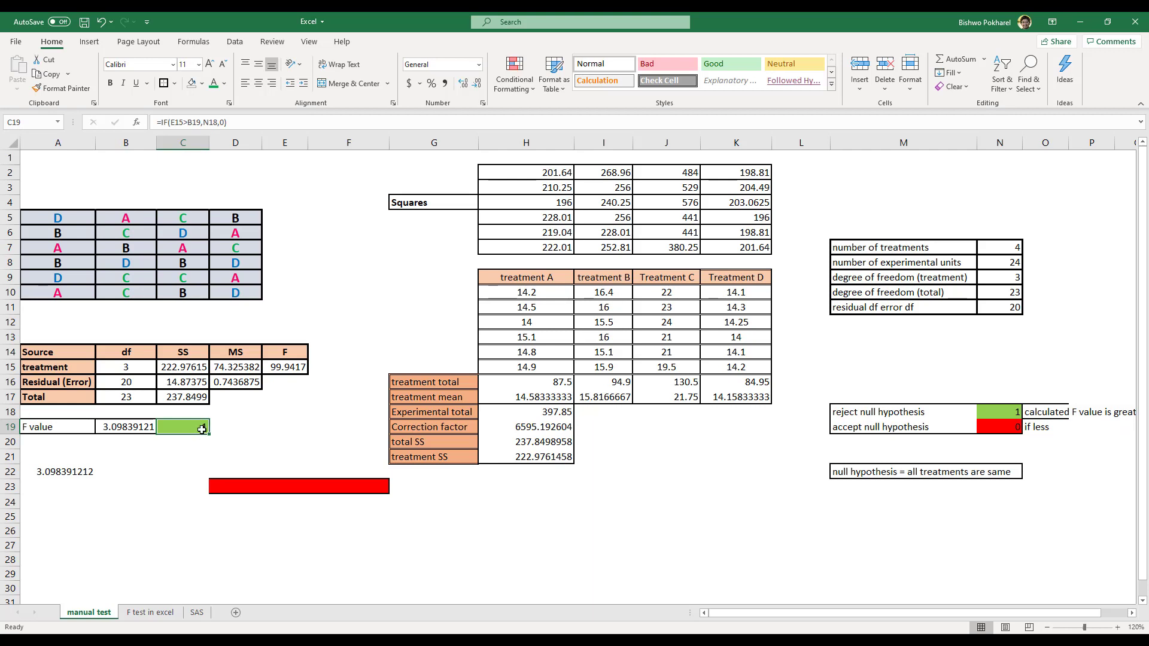
click(278, 366)
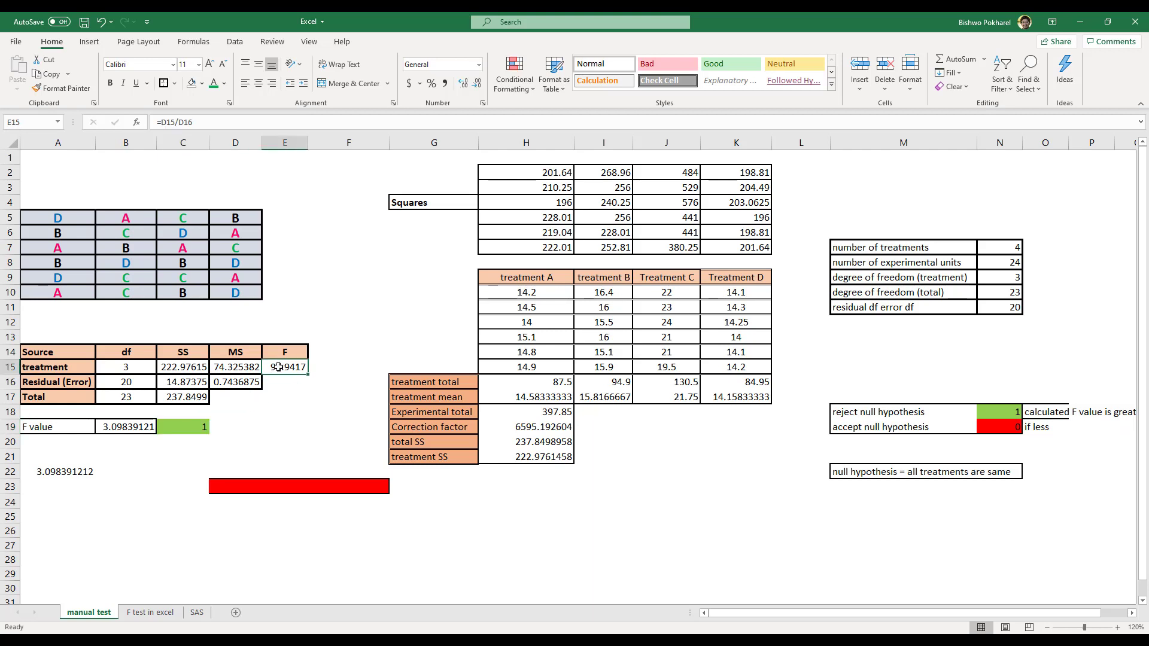
click(145, 428)
click(297, 366)
text(1)
click(294, 392)
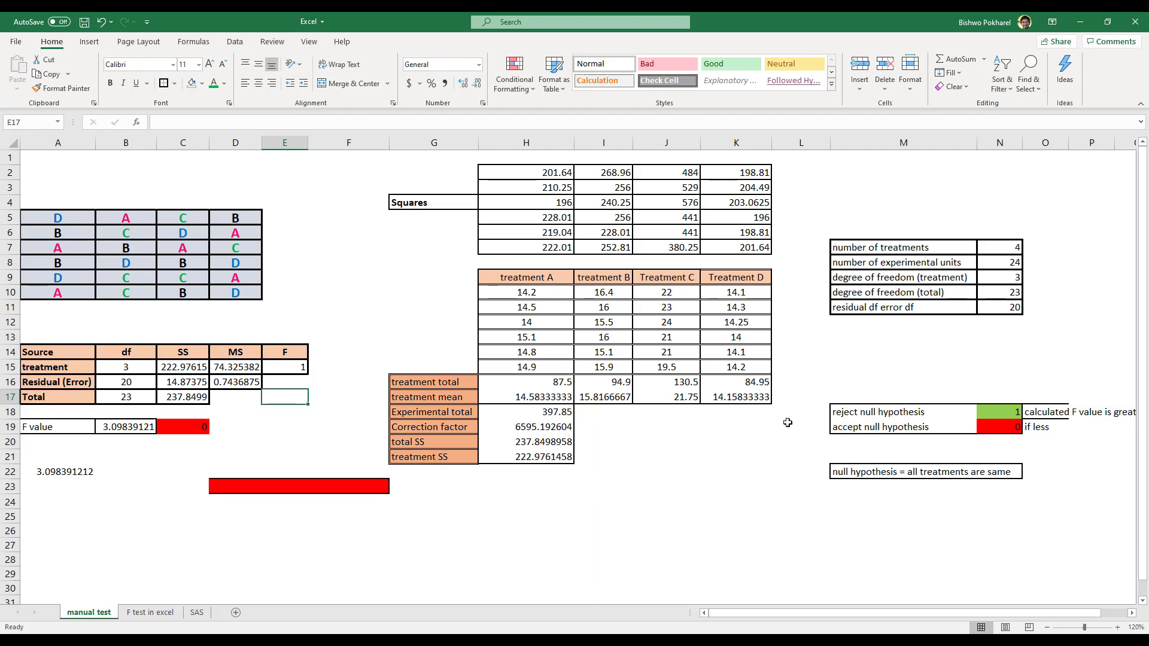
click(896, 428)
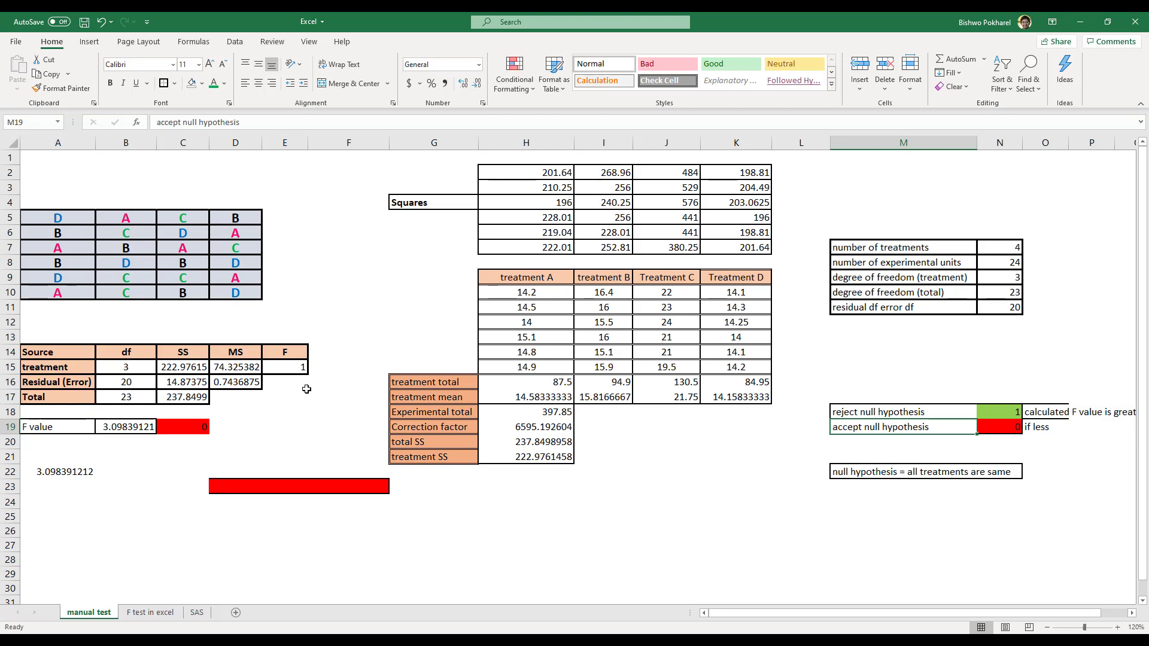
Restore the F ratio in E15 as treatment MS divided by residual MS, using =D15/D16
click(298, 368)
text(=)
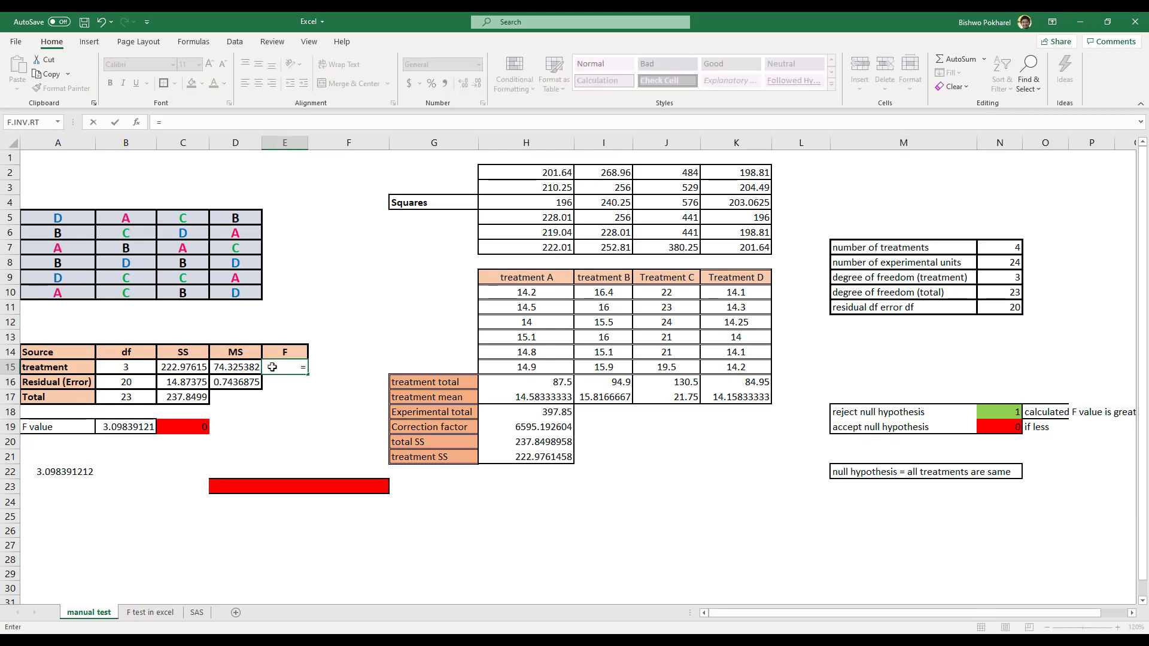
click(248, 368)
text(/)
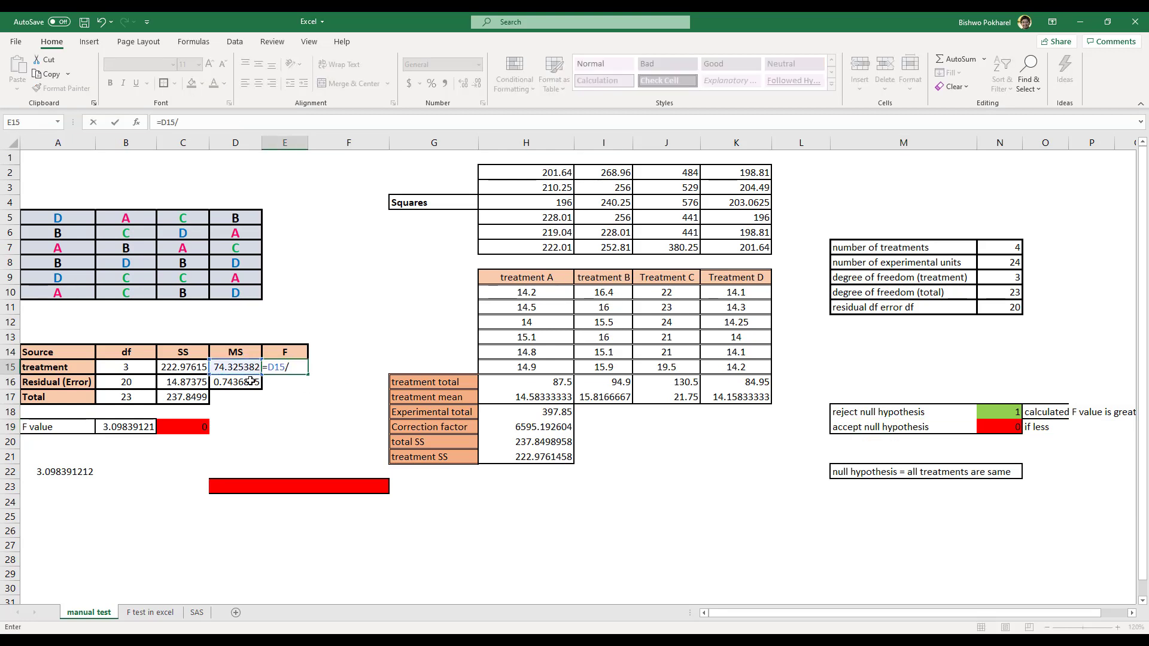
click(250, 382)
text(')
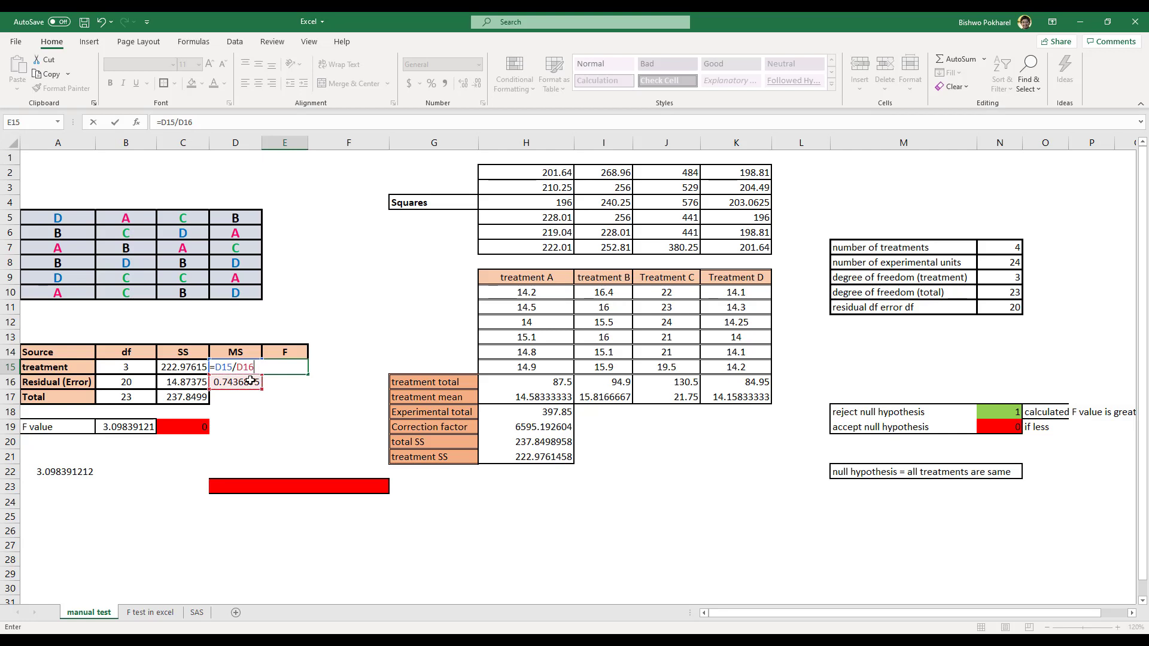
key(Return)
Recheck the decision in C19 against the reject null hypothesis label and the null hypothesis statement in M22
click(196, 430)
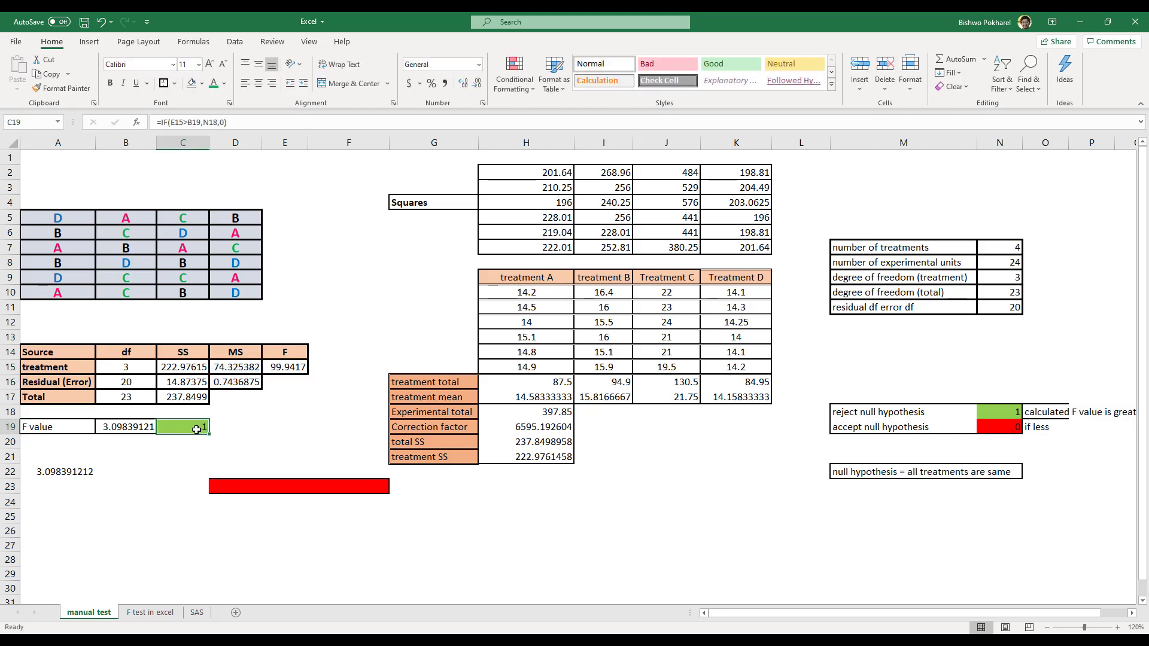
click(916, 414)
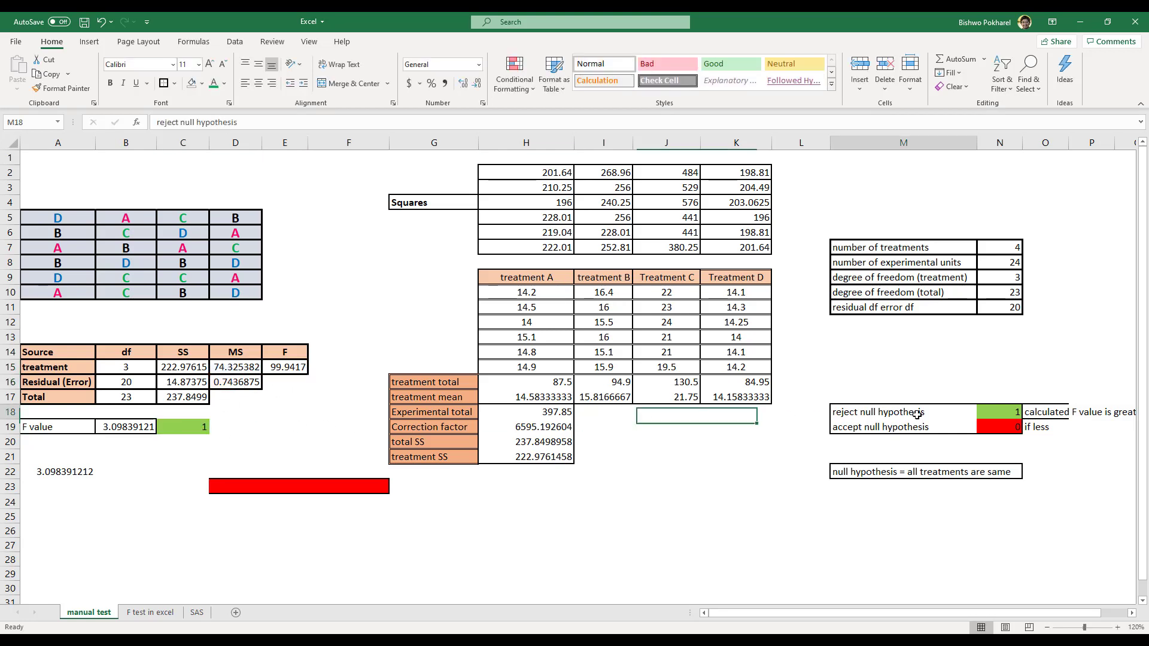
drag(842, 473, 1004, 472)
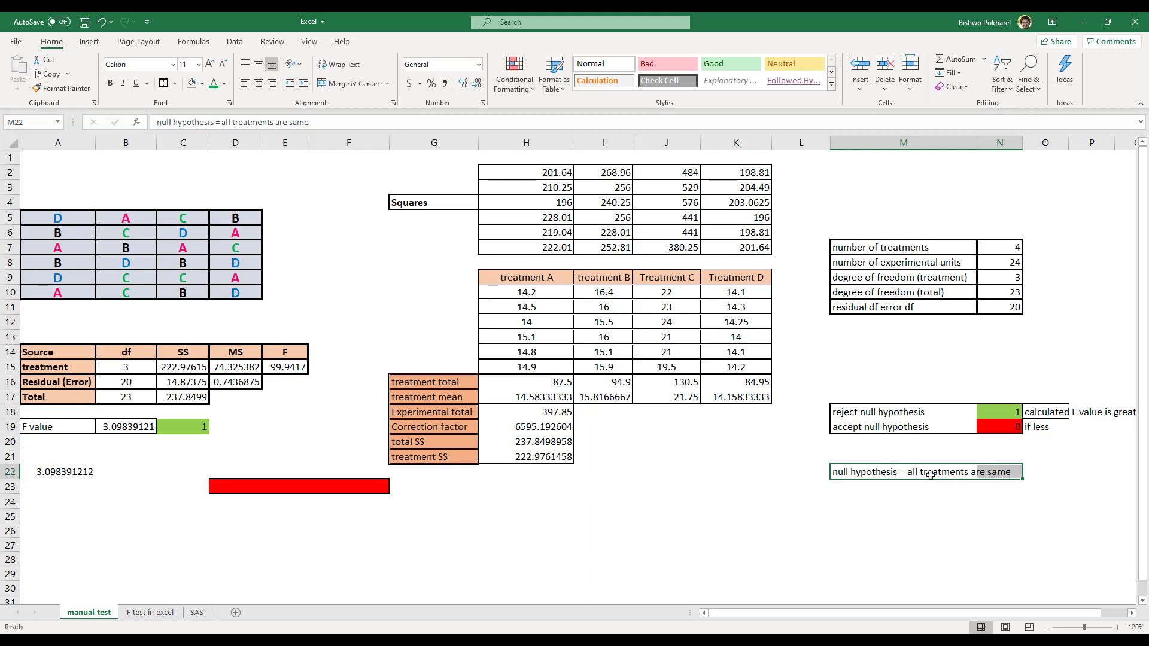
Compare the calculated F ratio in E15 with the critical F value in B19 for the reject null hypothesis rule
click(869, 413)
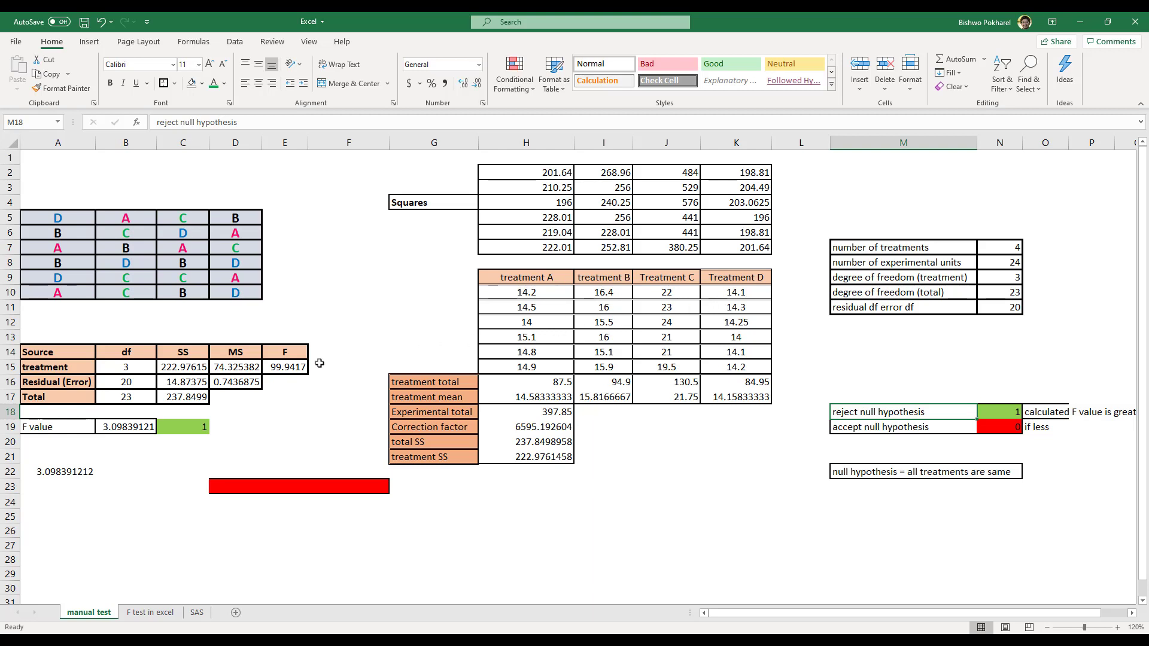
click(285, 368)
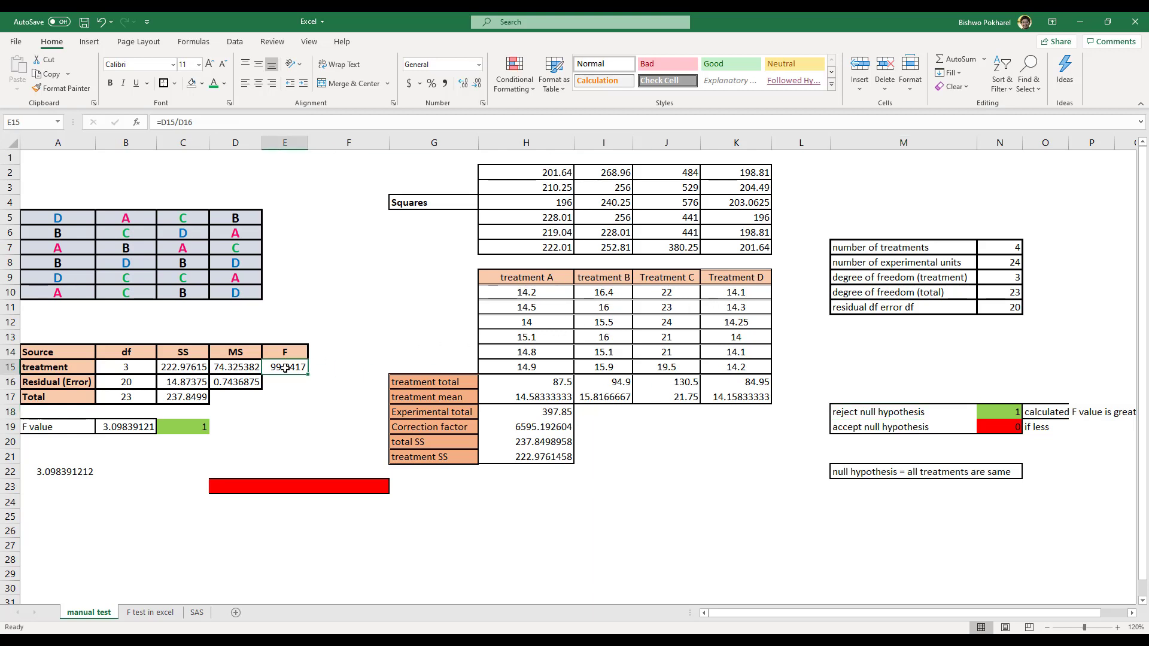
click(140, 428)
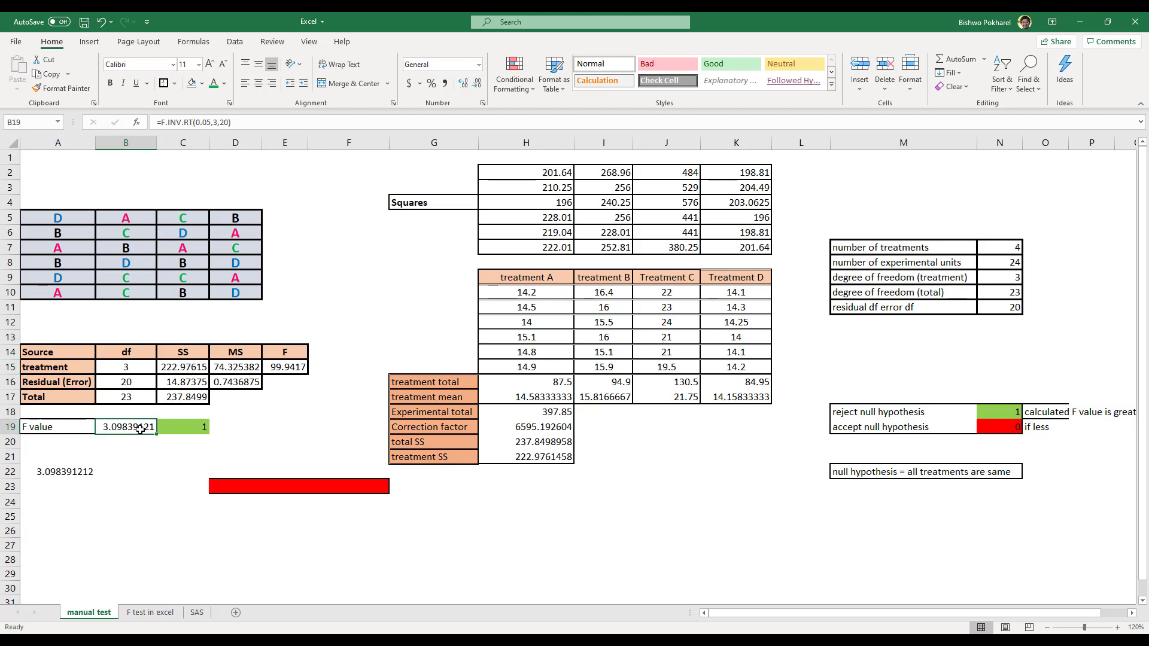
Check the treatment data on the F test in excel sheet against the treatment table on the manual test sheet
click(151, 612)
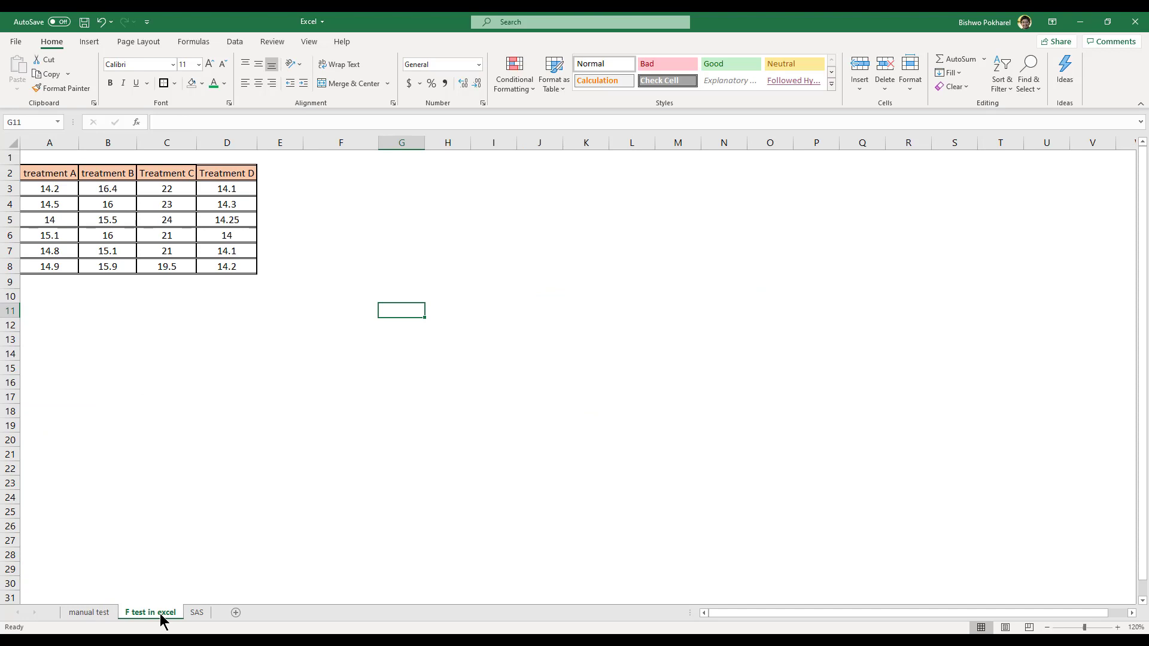
drag(70, 173, 226, 268)
click(94, 612)
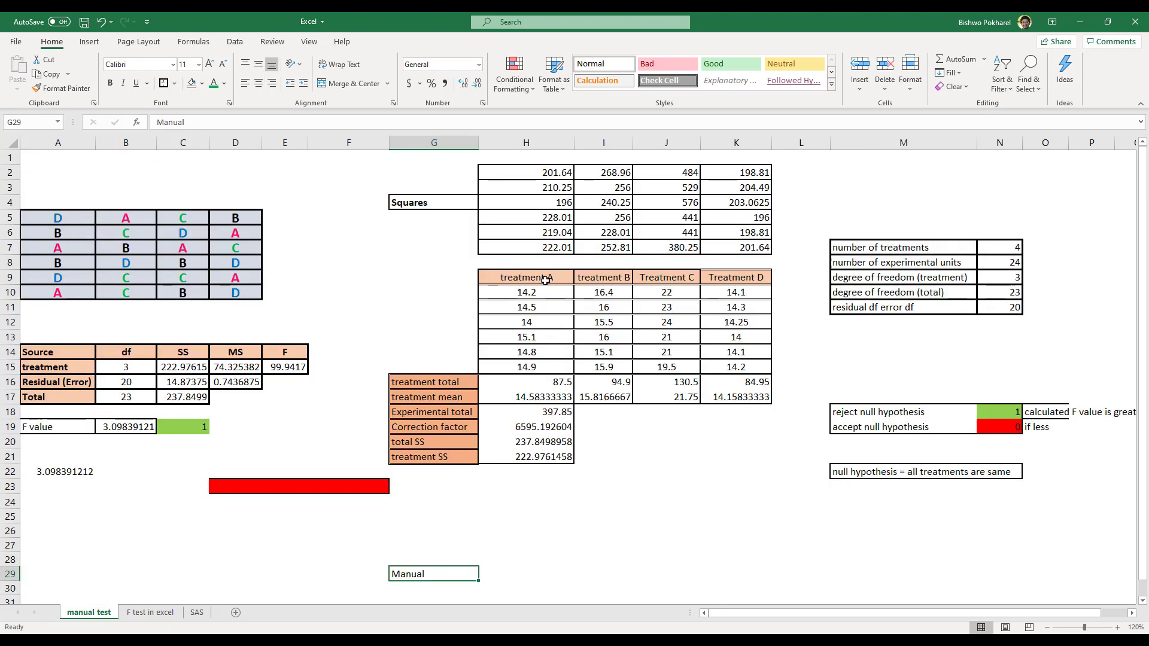
drag(545, 279, 735, 367)
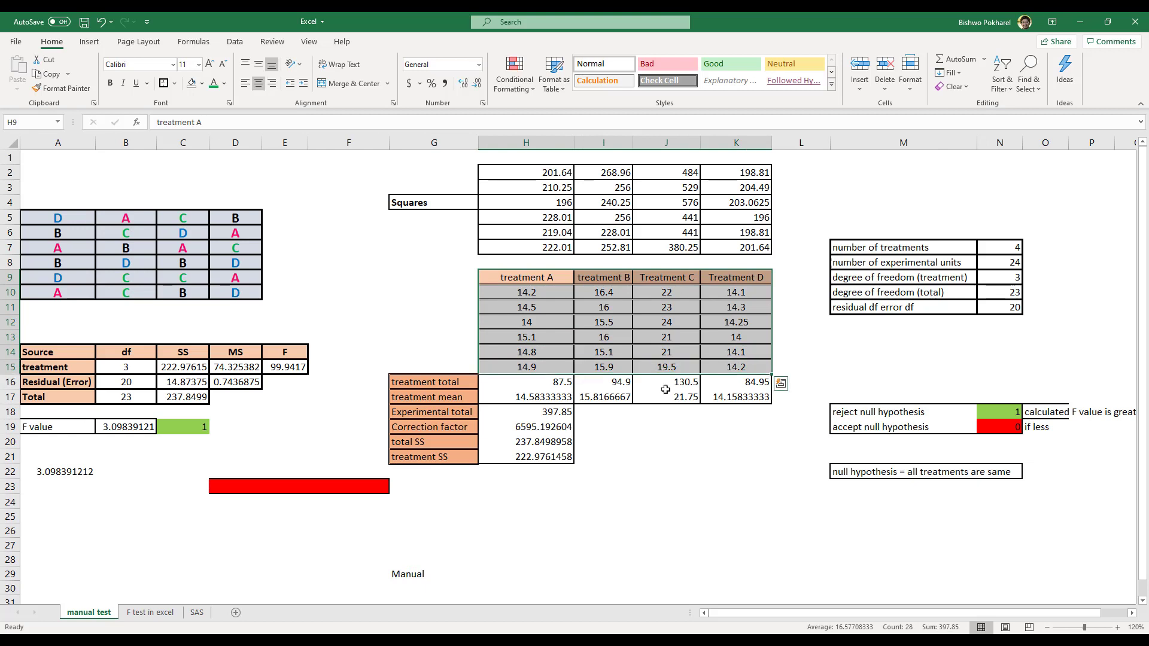
click(167, 619)
click(86, 337)
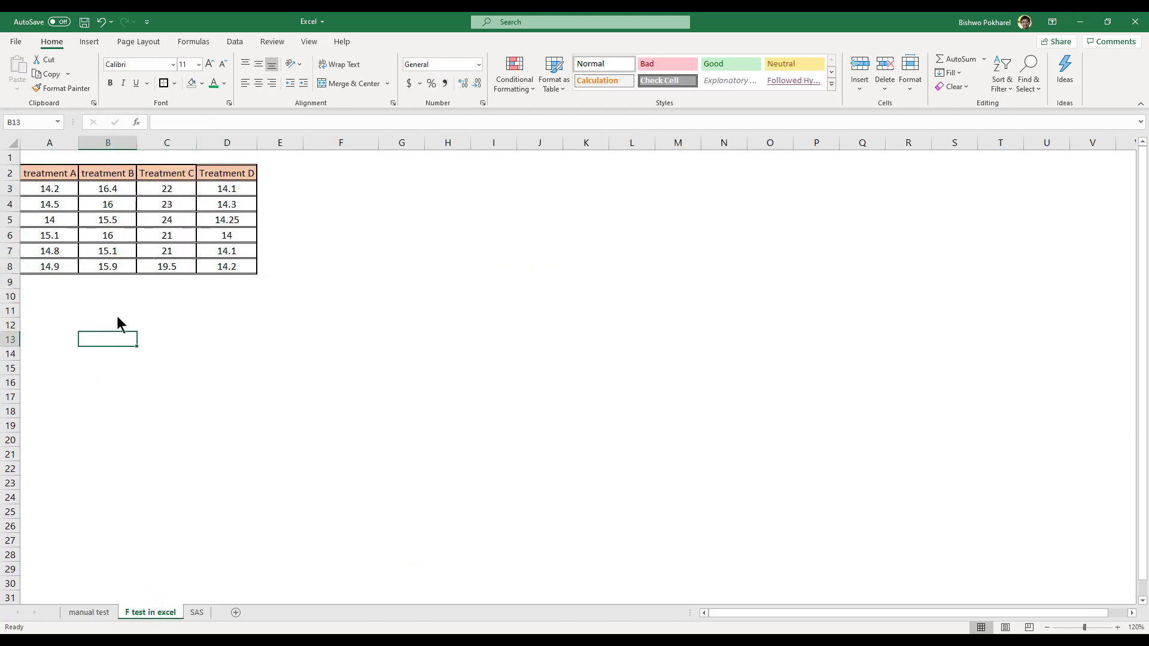
Start an Anova: Single Factor analysis on the F test in excel sheet with the input range $A$3:$D$8
click(236, 42)
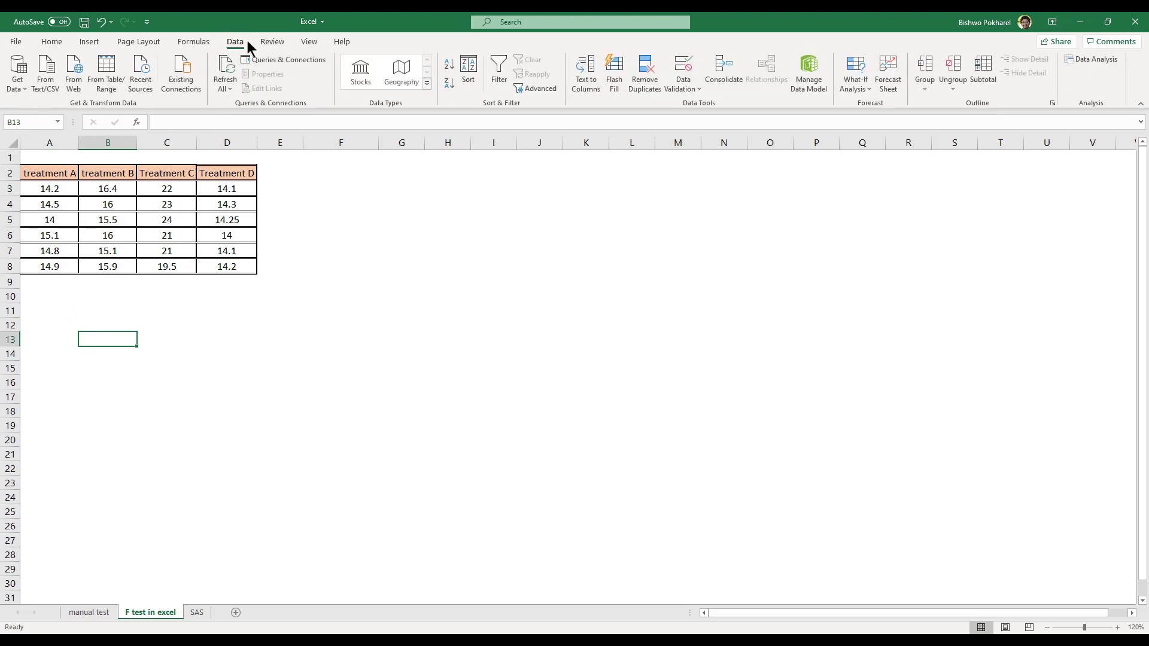
click(1085, 60)
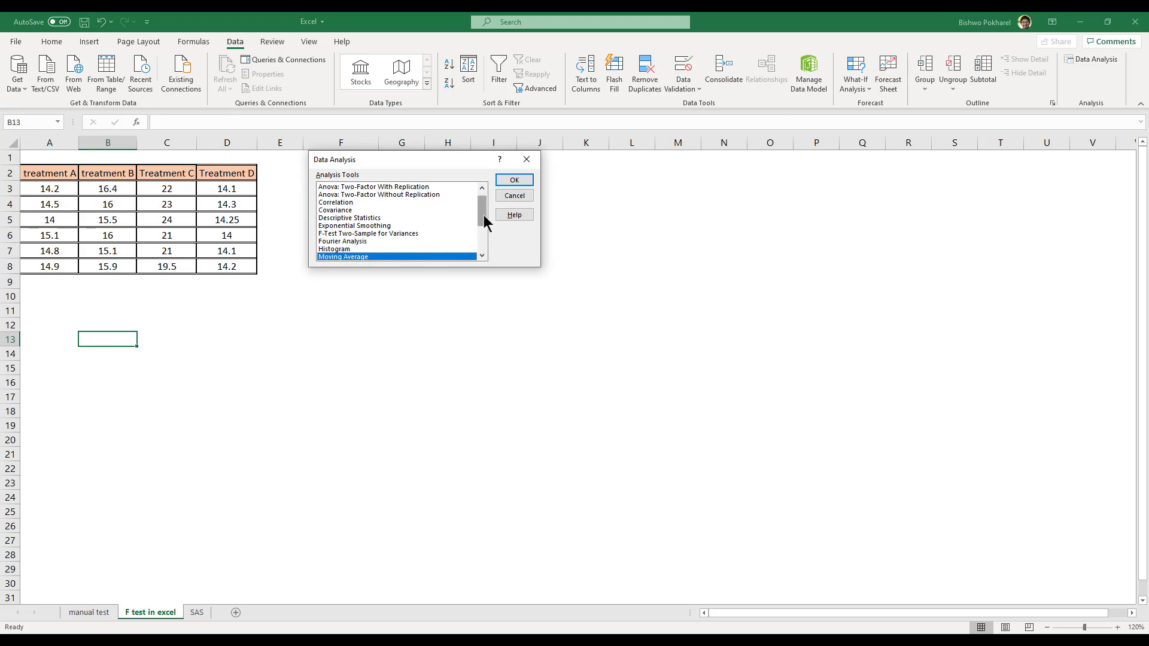
scroll(482, 216, up, 1)
click(352, 188)
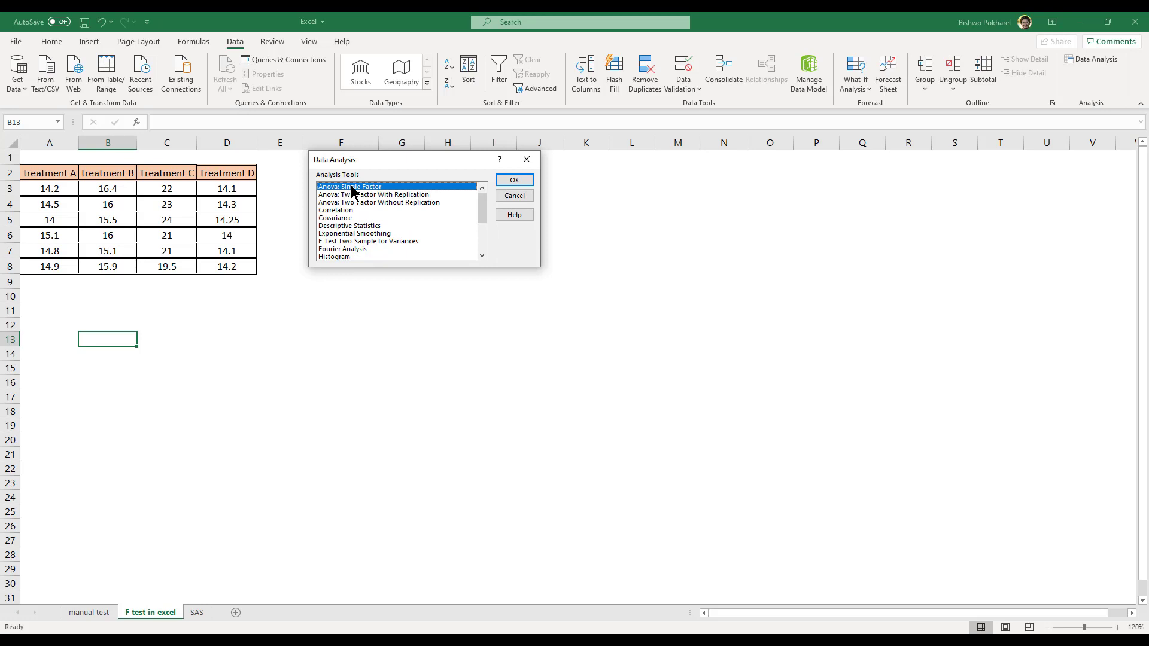
click(513, 182)
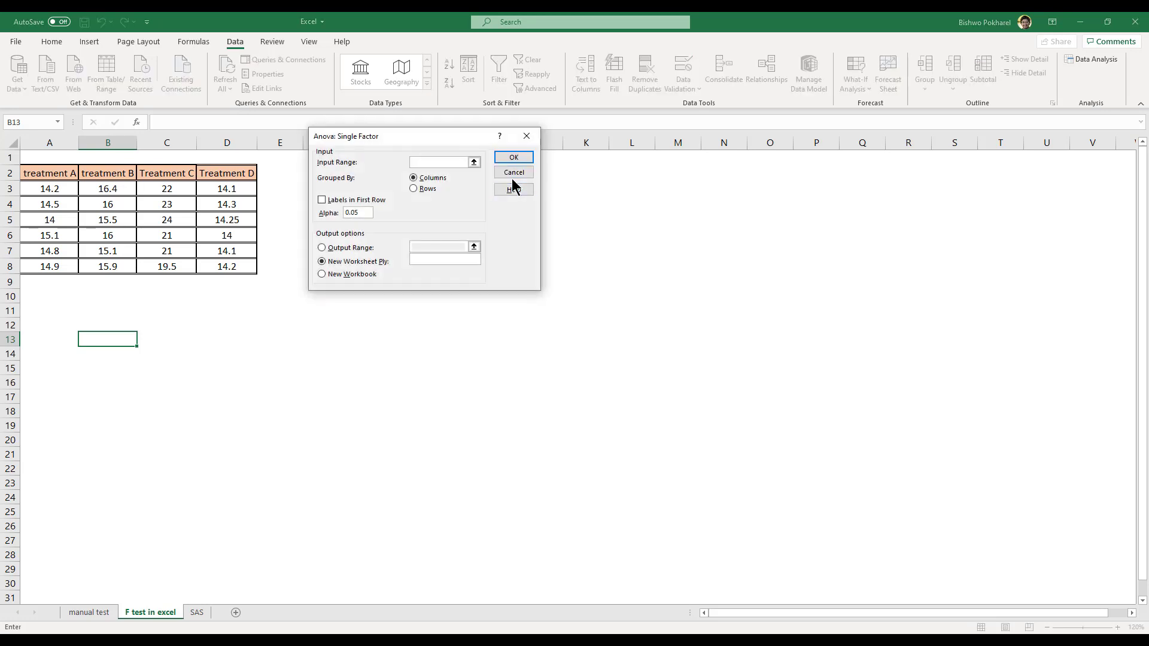
click(473, 162)
drag(61, 188, 226, 265)
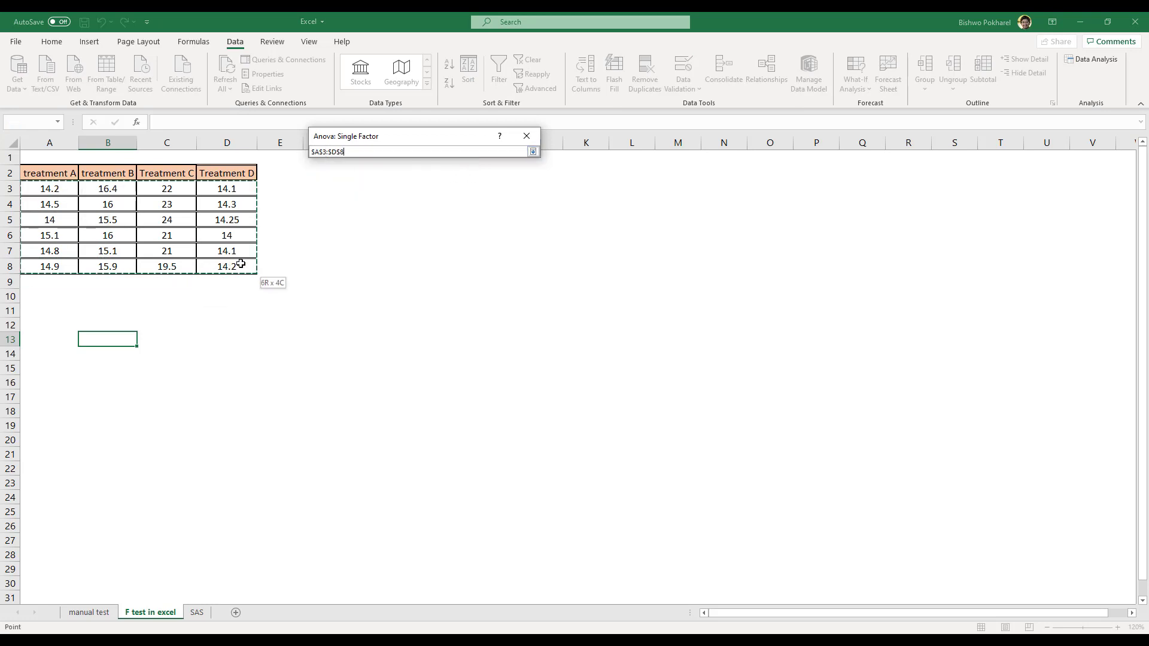
click(533, 151)
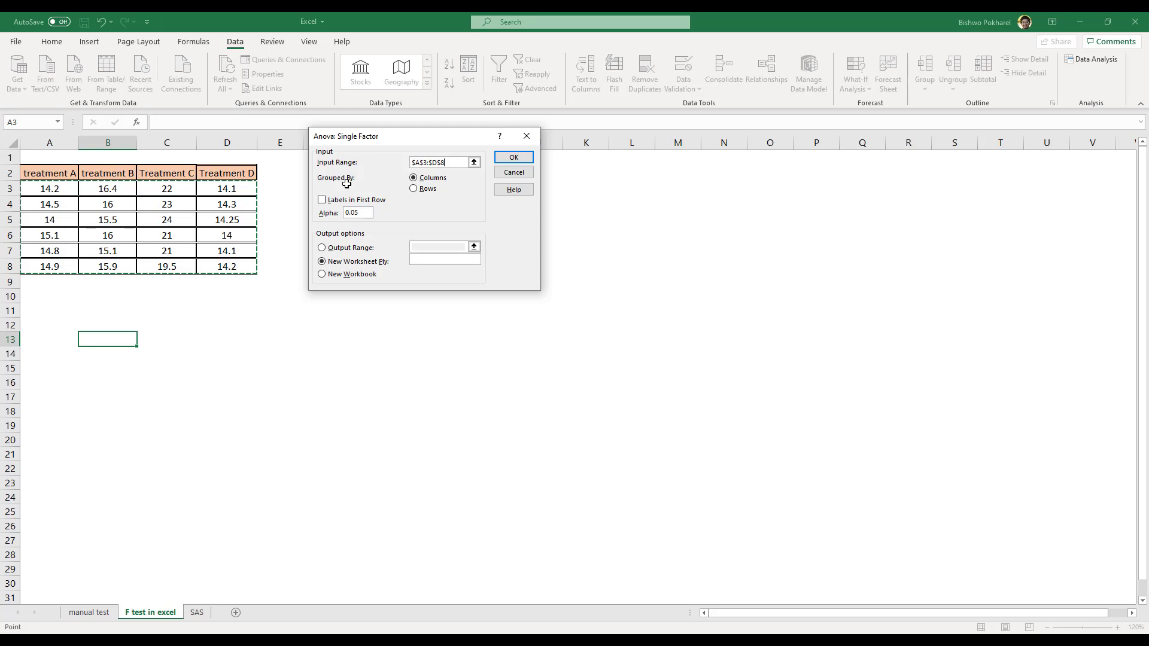
Group the data by columns with alpha 0.05, set the output range to $B$13, and run the analysis
click(425, 191)
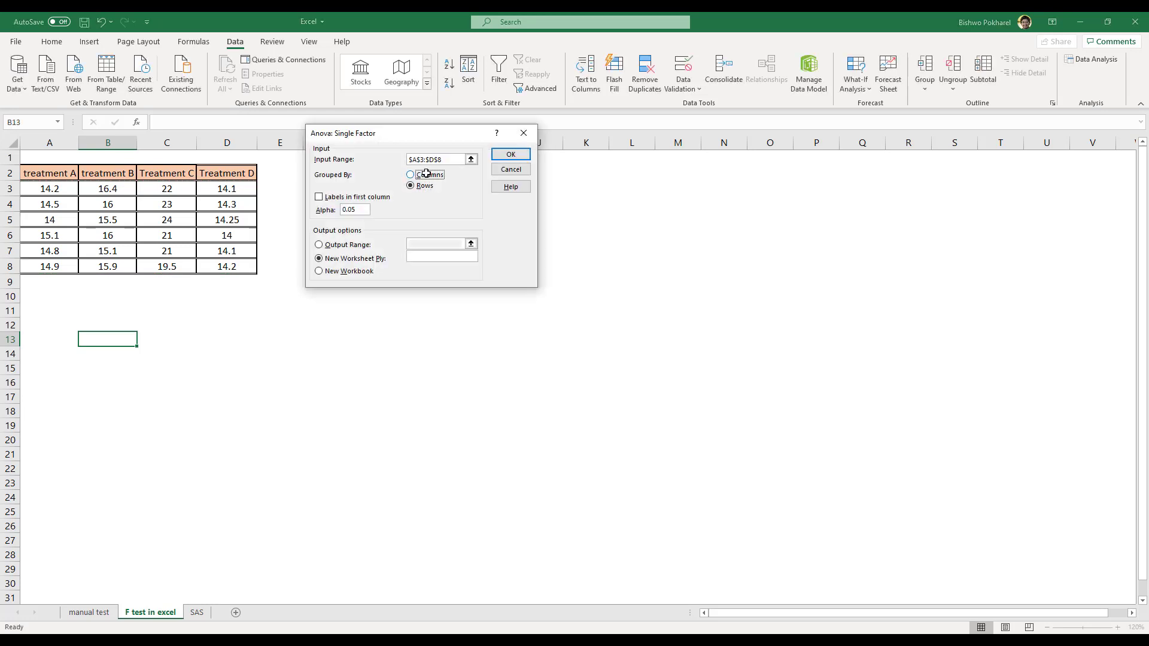
click(425, 174)
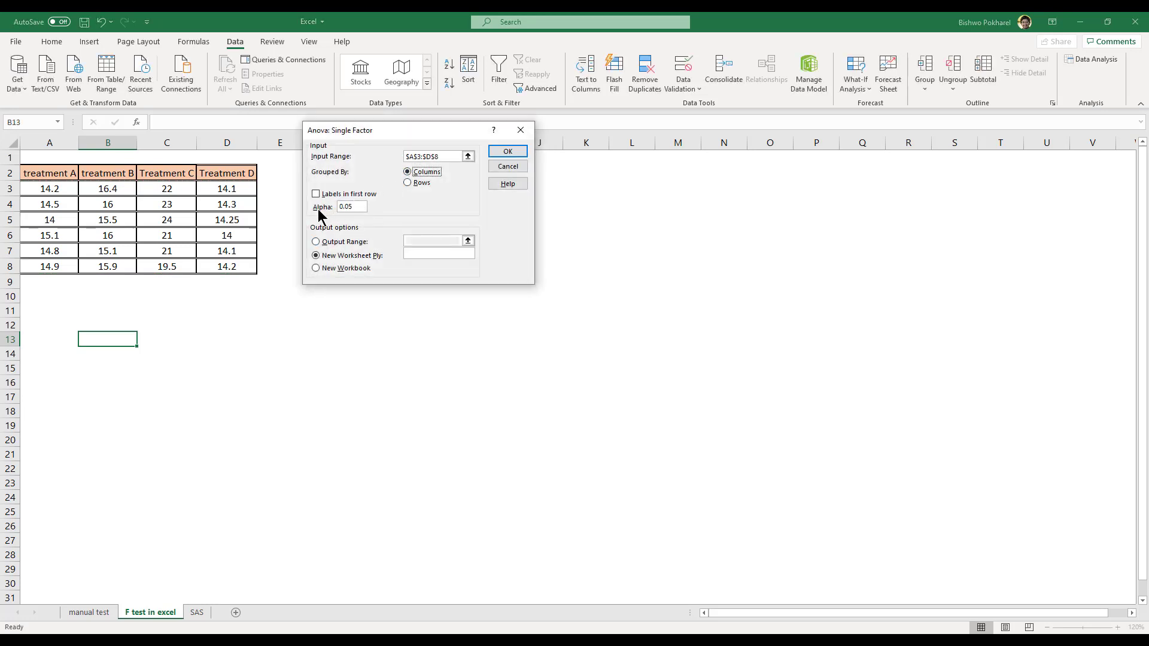
click(359, 207)
click(316, 242)
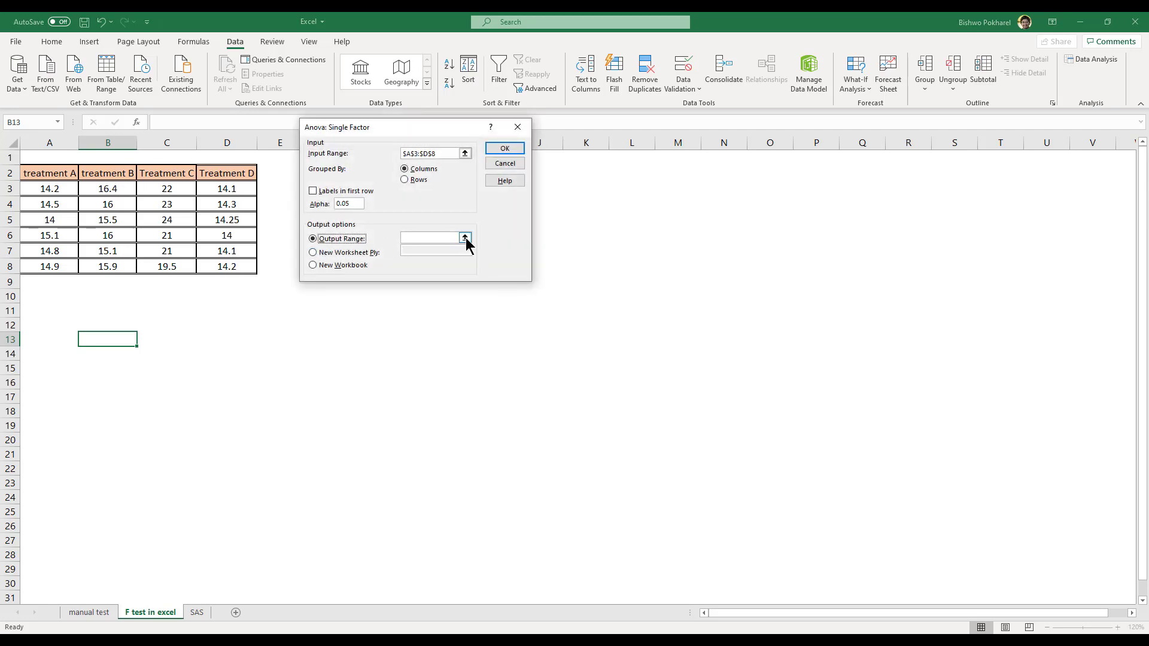
click(467, 241)
click(96, 340)
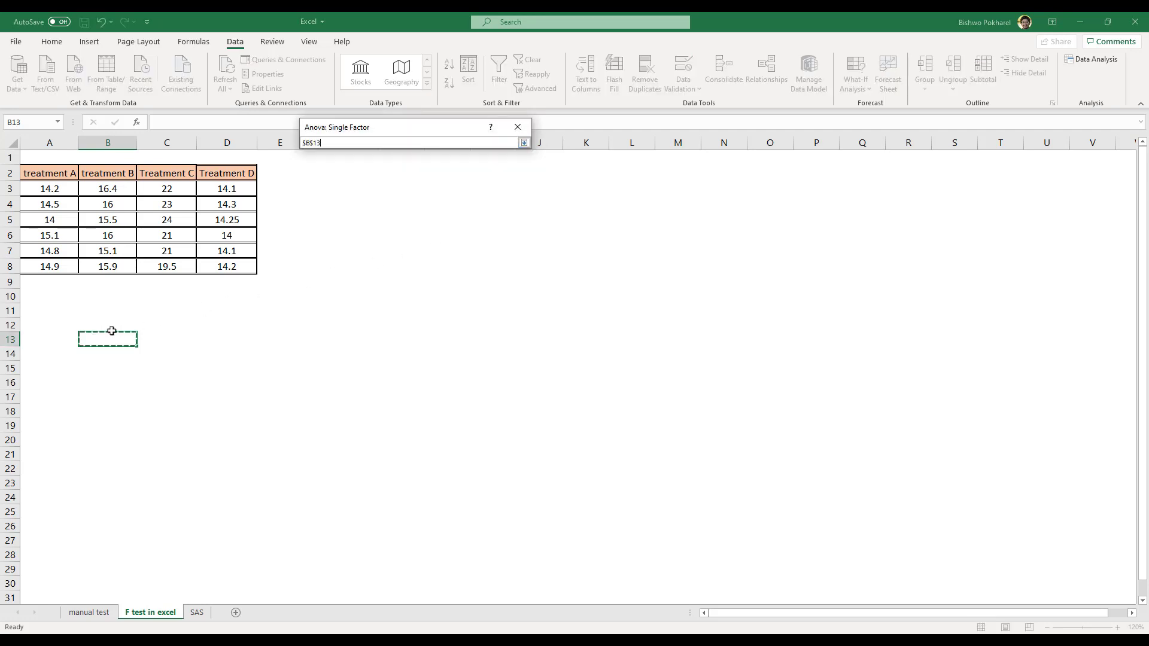
click(524, 143)
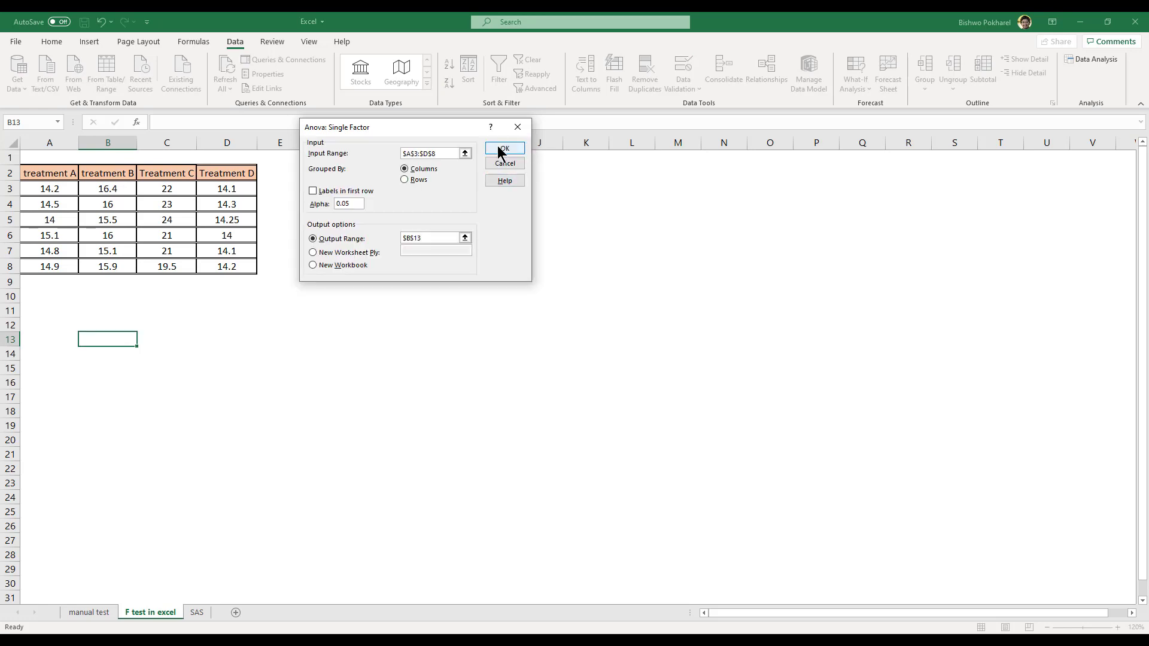
click(504, 150)
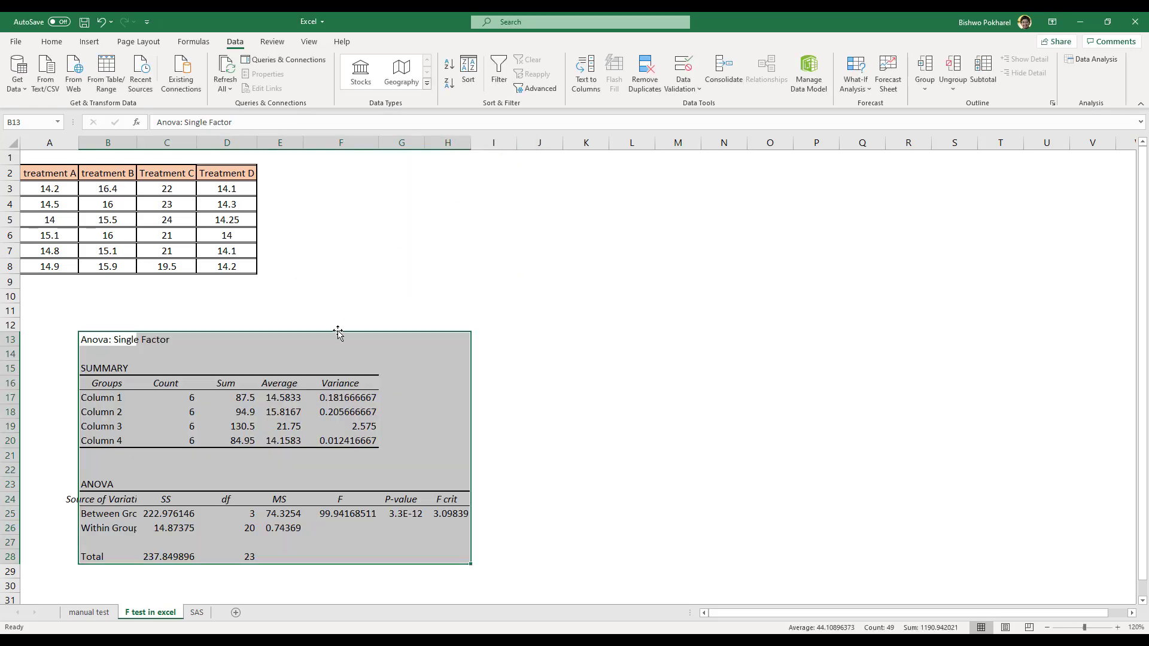
Move the ANOVA output block so it starts at H4, and fit column H's width to its contents
drag(339, 334, 608, 205)
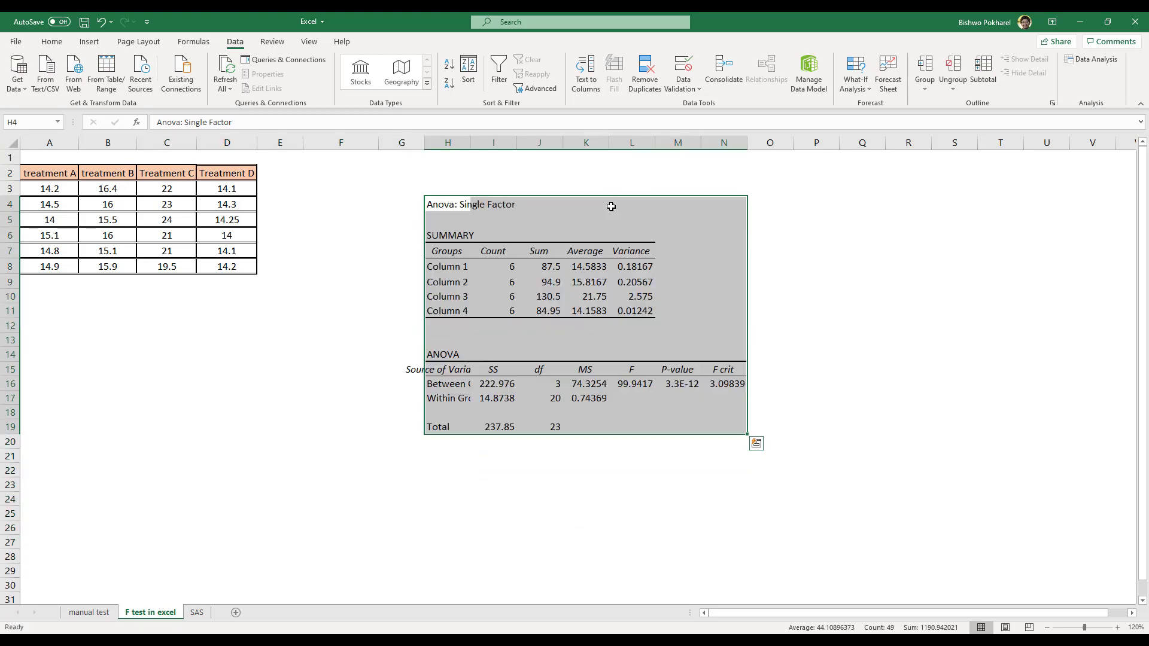
double_click(470, 143)
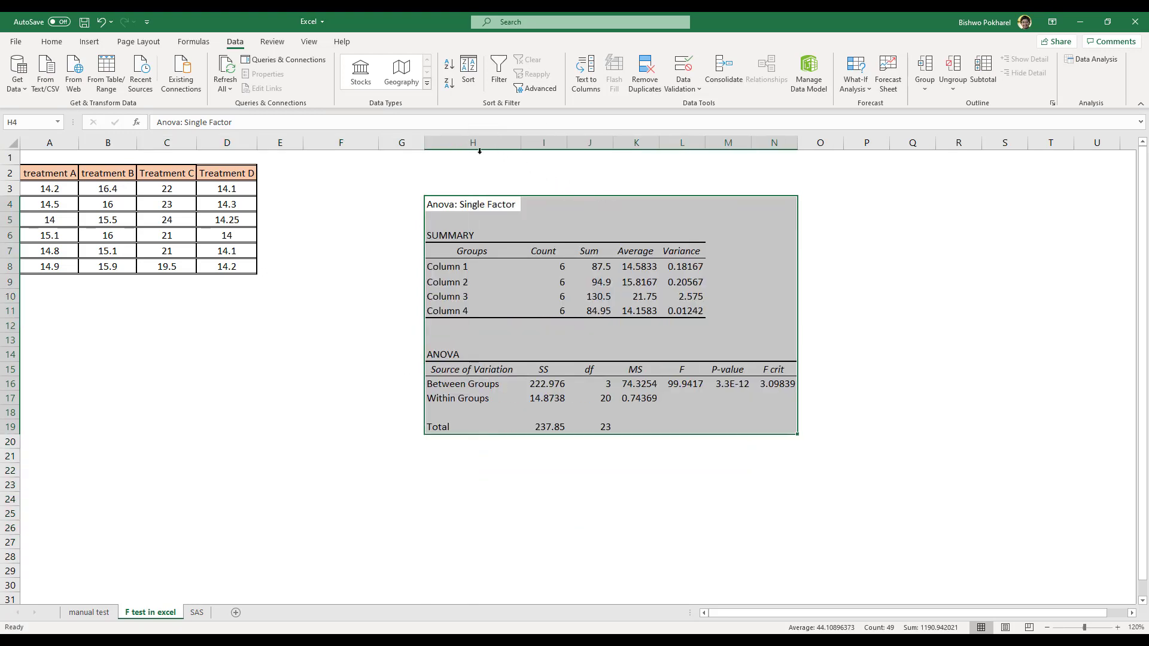
click(759, 426)
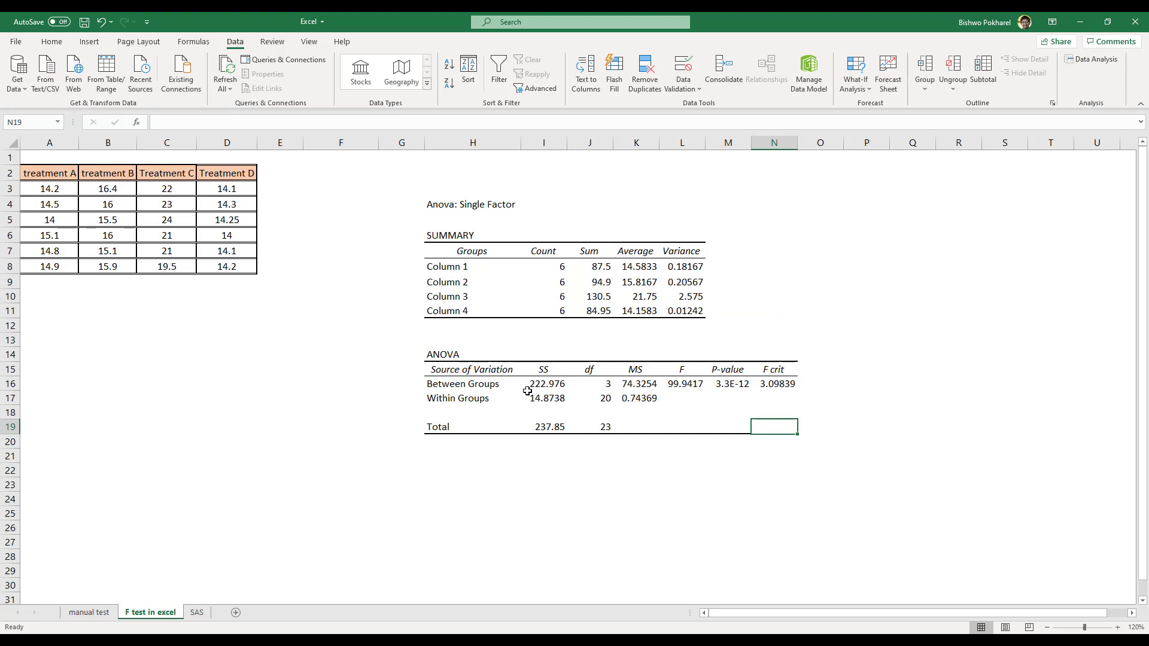
Colour the "Anova: Single Factor" title in H4 green
click(441, 208)
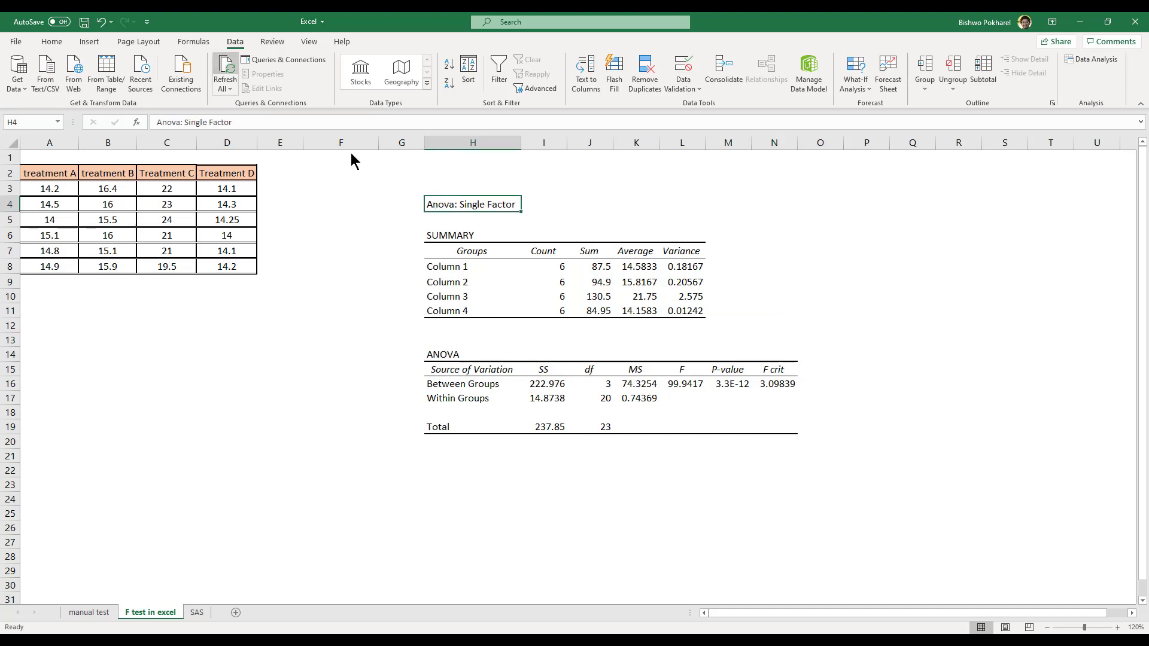
click(52, 41)
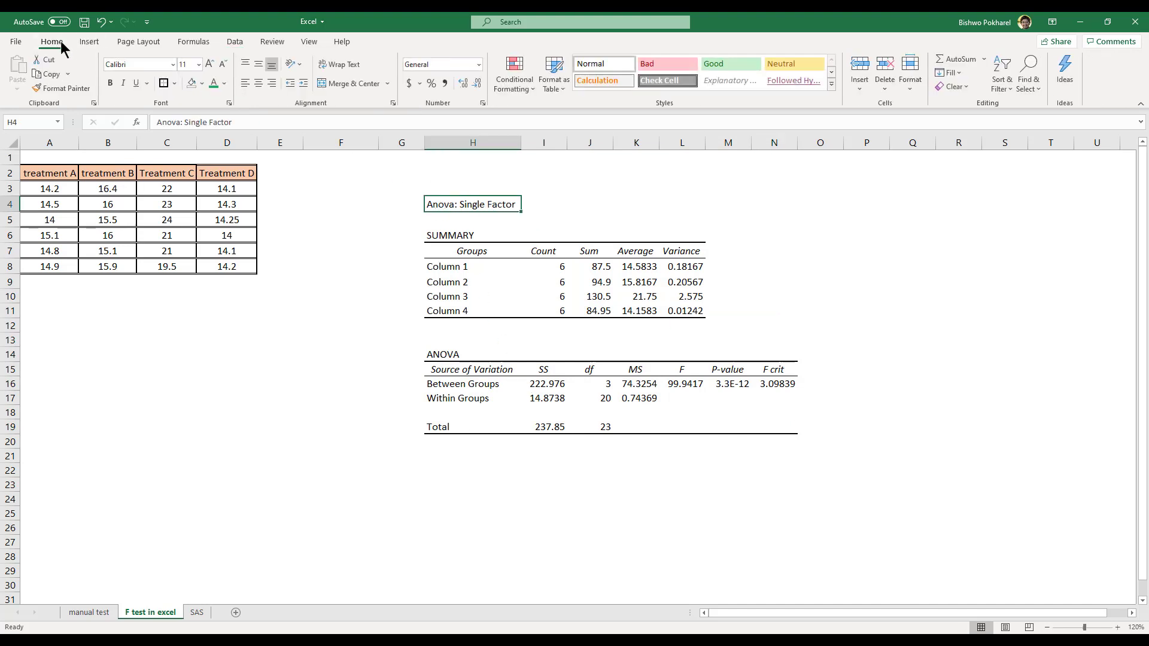
click(214, 86)
click(638, 216)
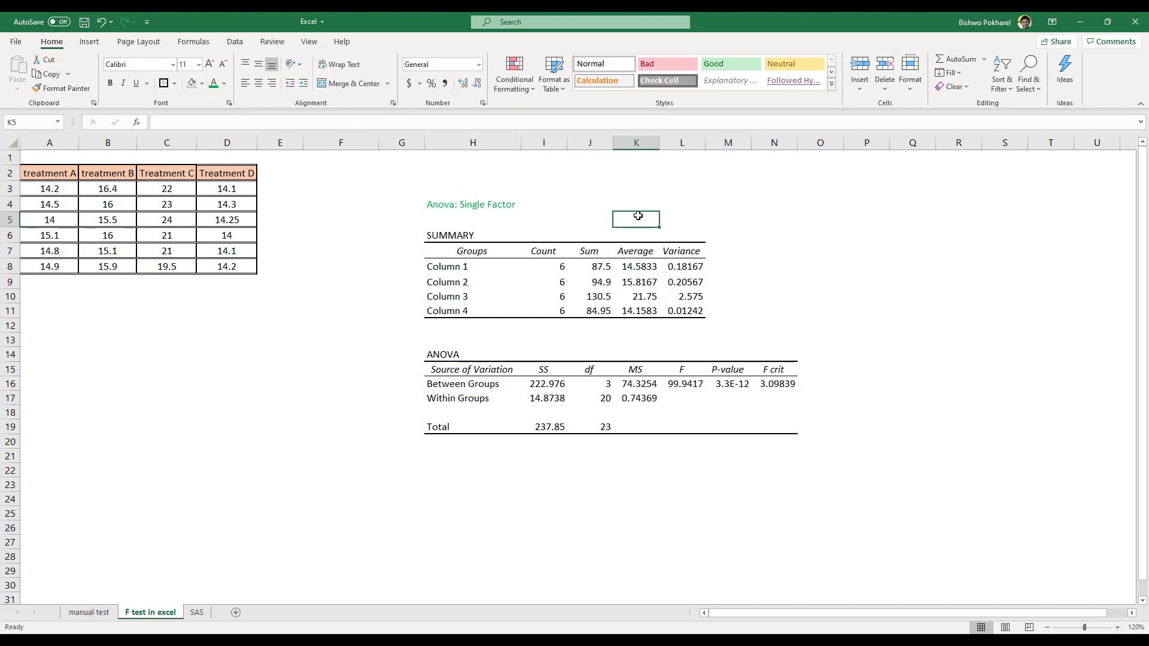
Copy the ANOVA output in H4:N20 and paste it on the manual test sheet starting at A25
drag(436, 205, 794, 437)
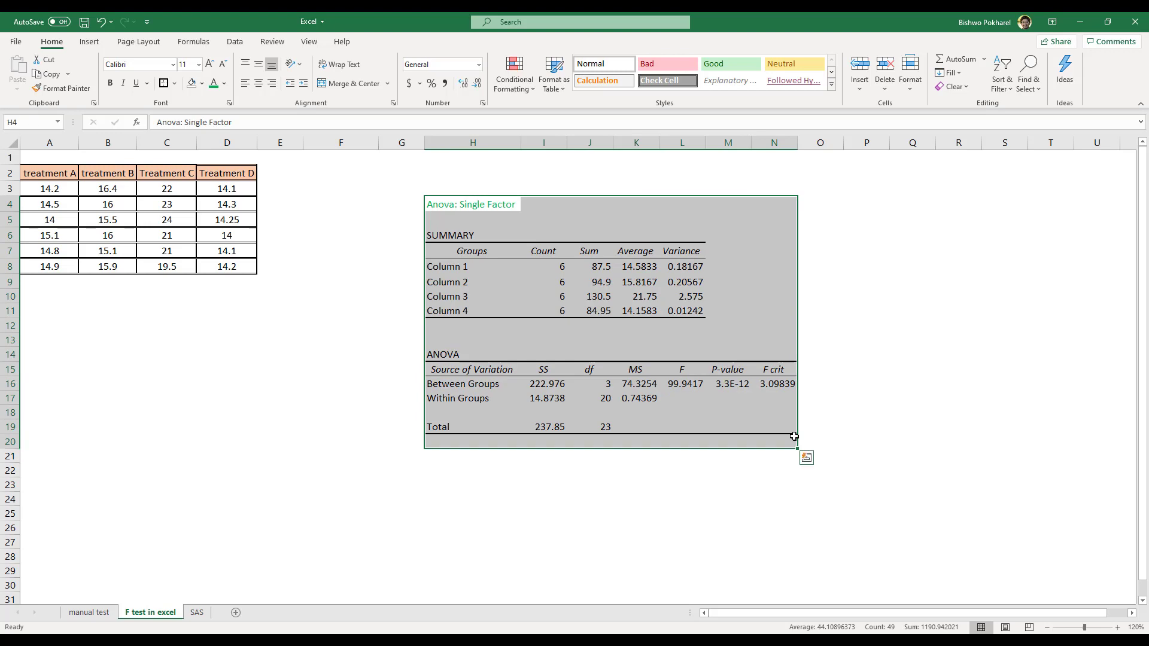
key(ctrl+c)
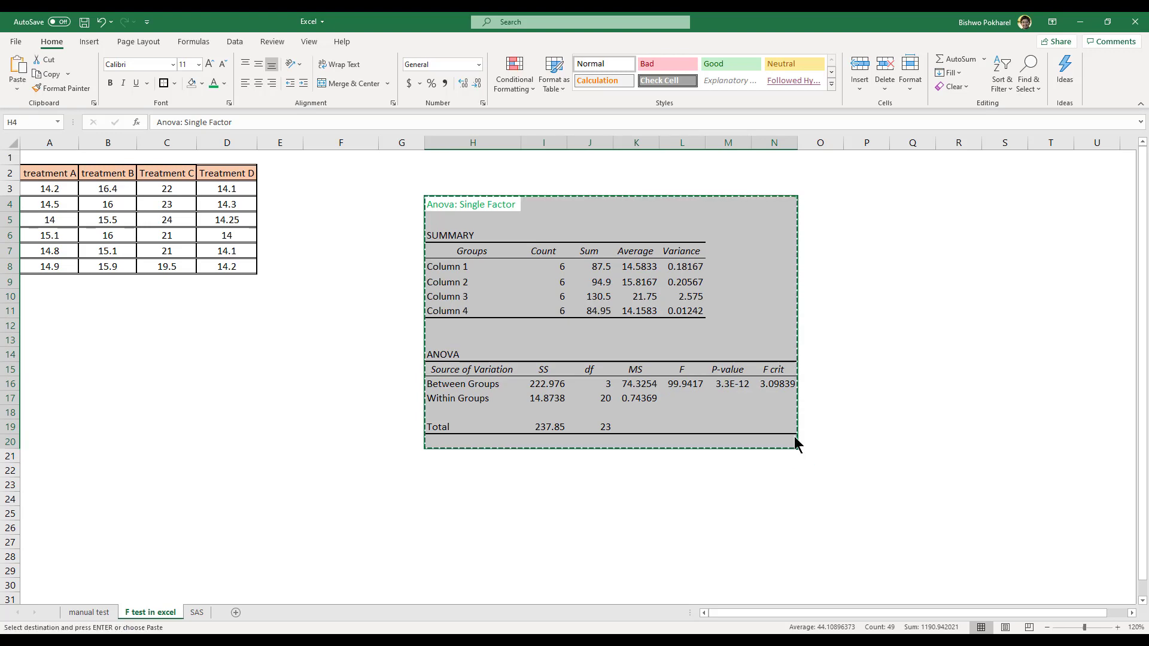
click(94, 612)
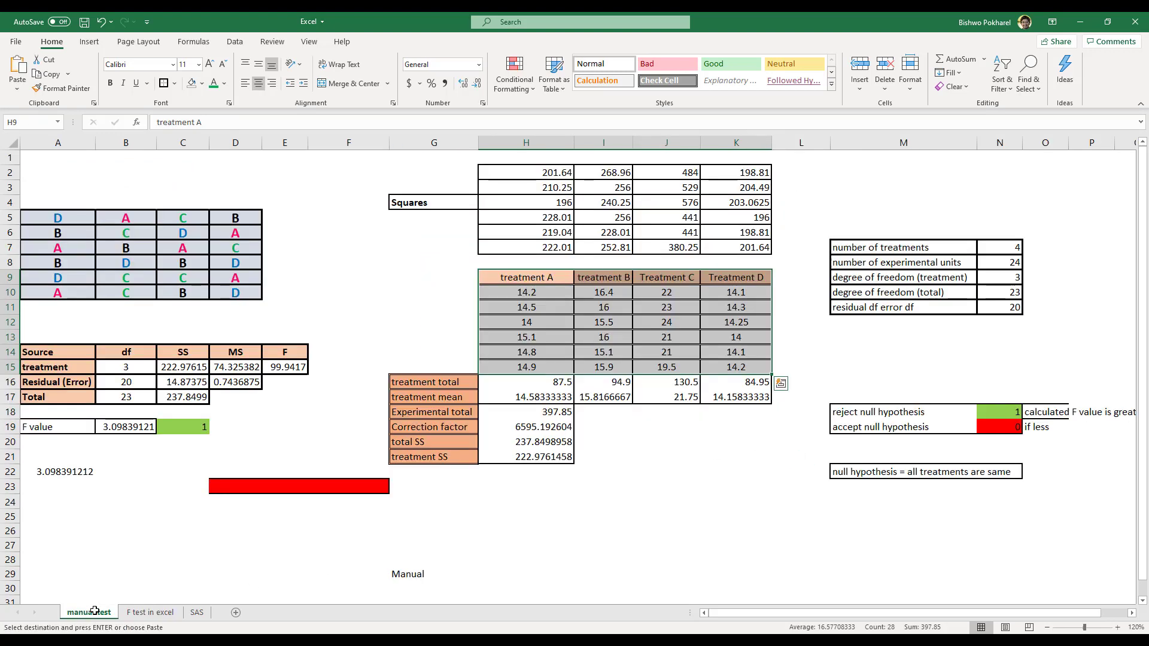
click(35, 520)
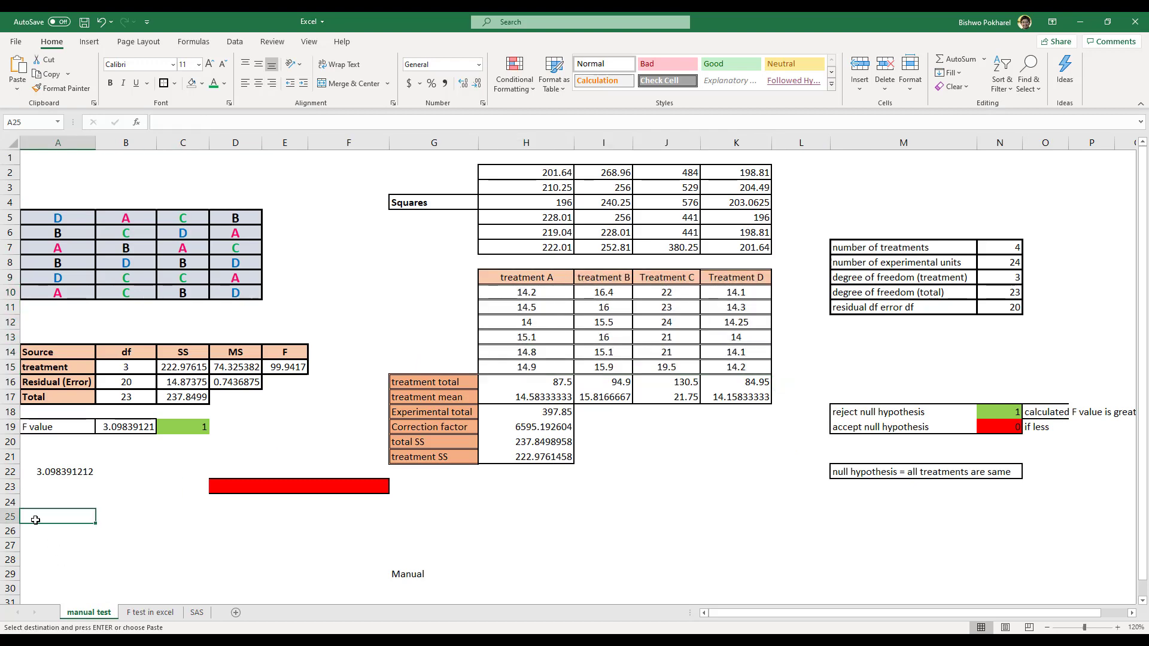
right_click(35, 520)
click(63, 250)
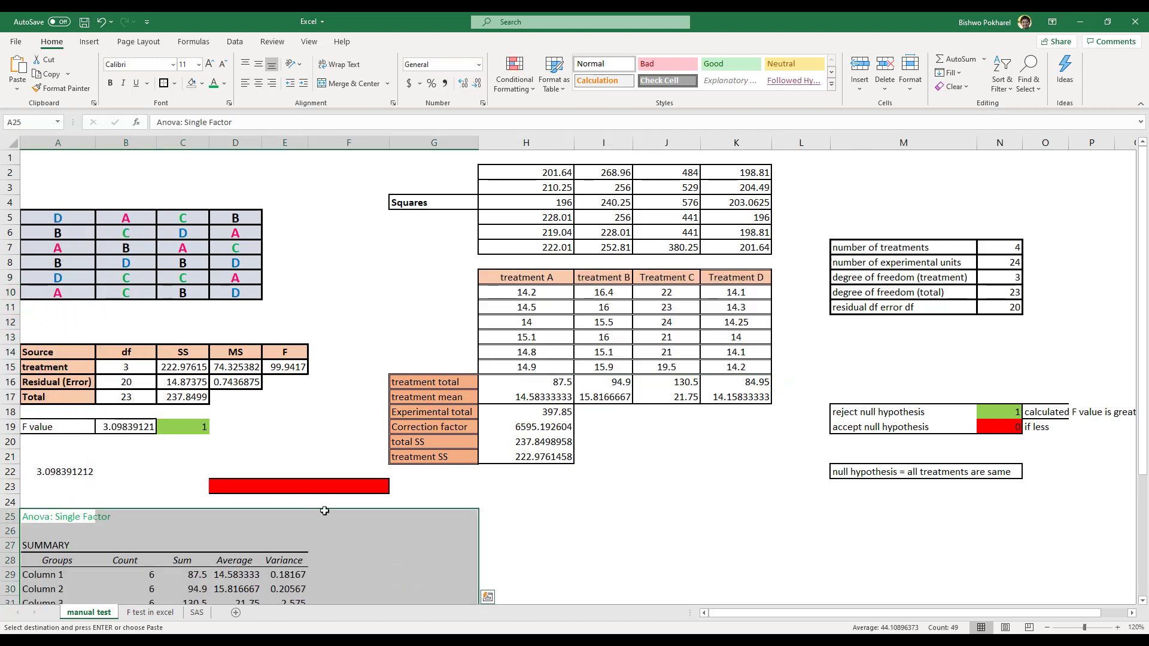
Compare the degrees of freedom, mean squares and F value in the pasted ANOVA output with those in the manual ANOVA table
scroll(334, 520, down, 2)
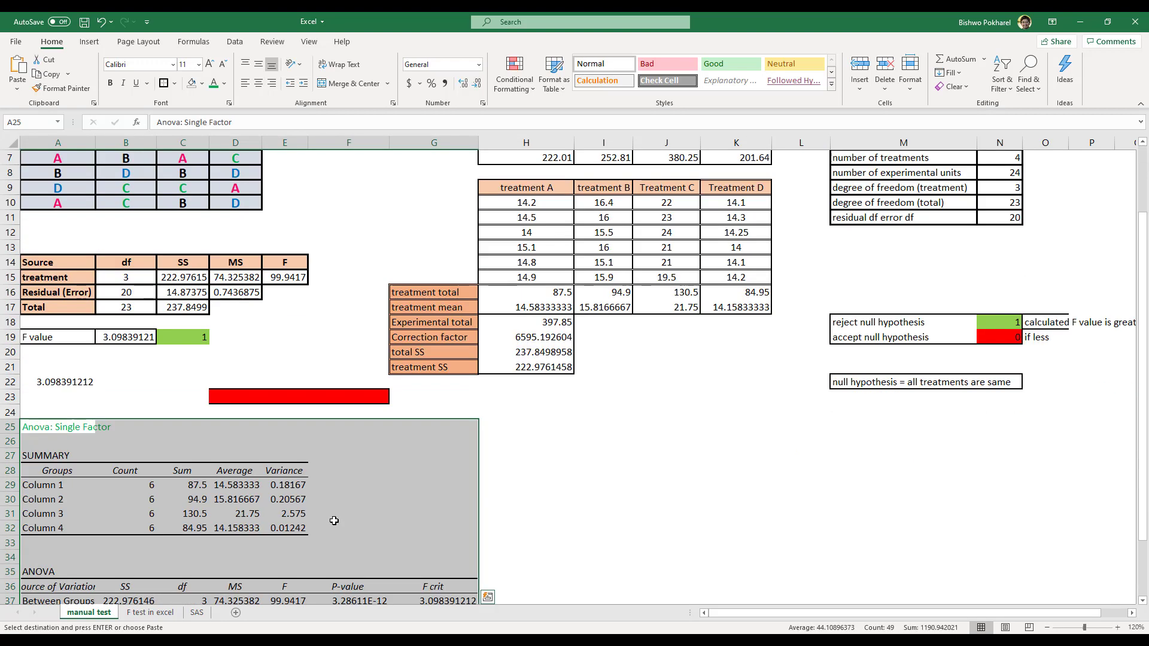
scroll(334, 521, down, 1)
scroll(334, 521, down, 1)
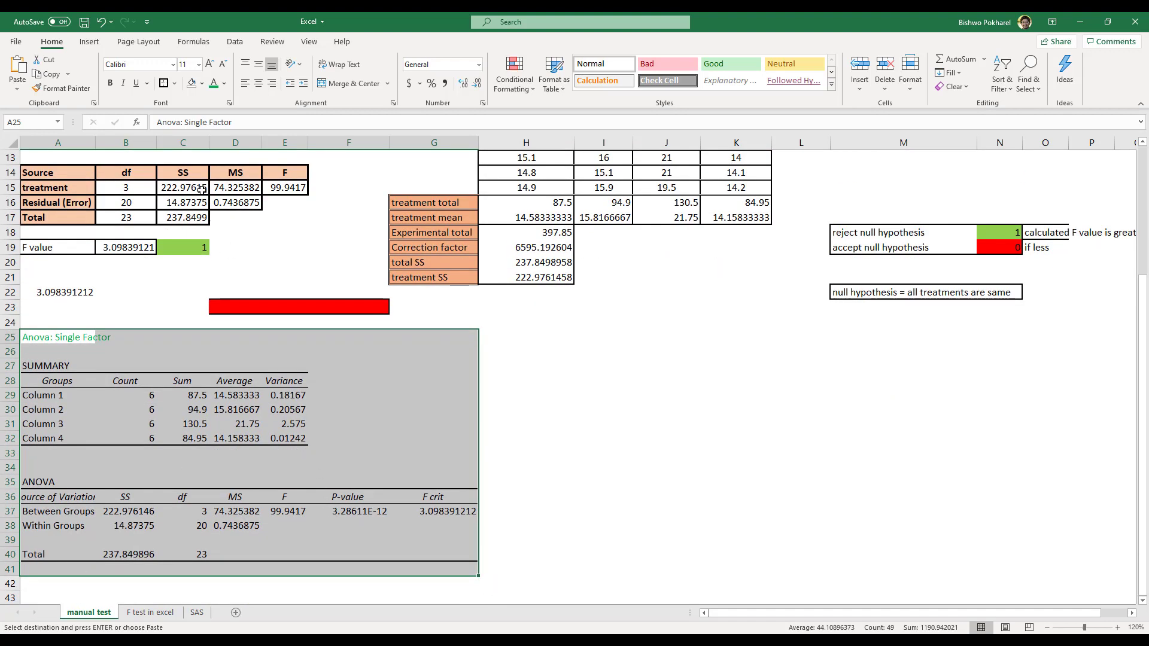
click(135, 190)
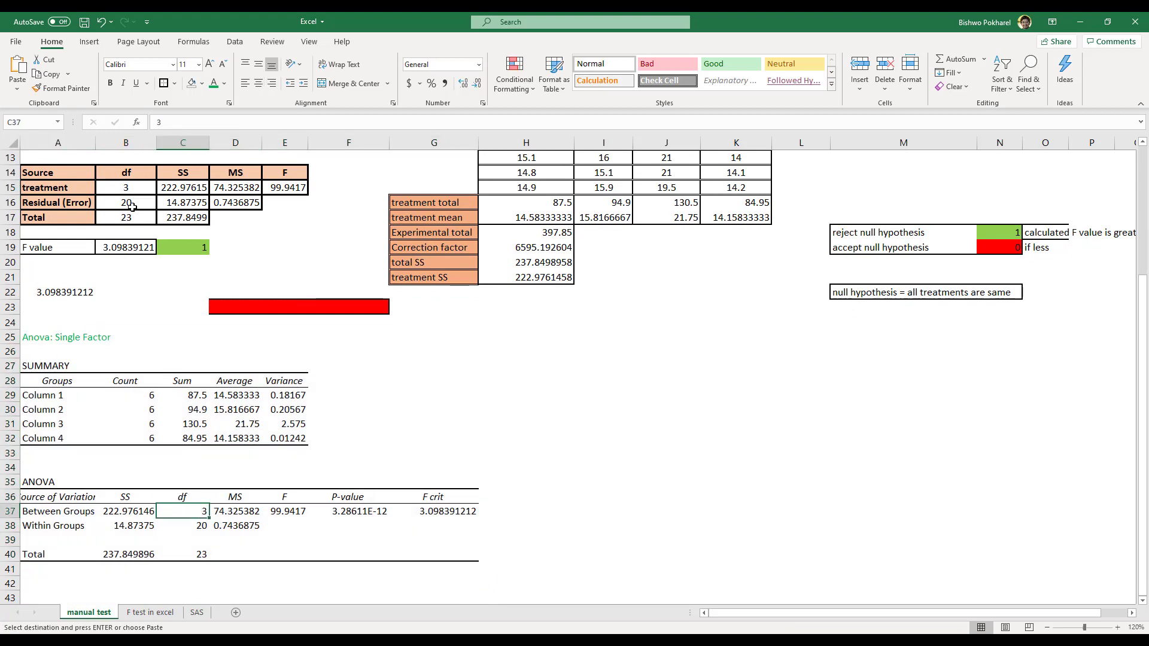
click(133, 207)
click(195, 526)
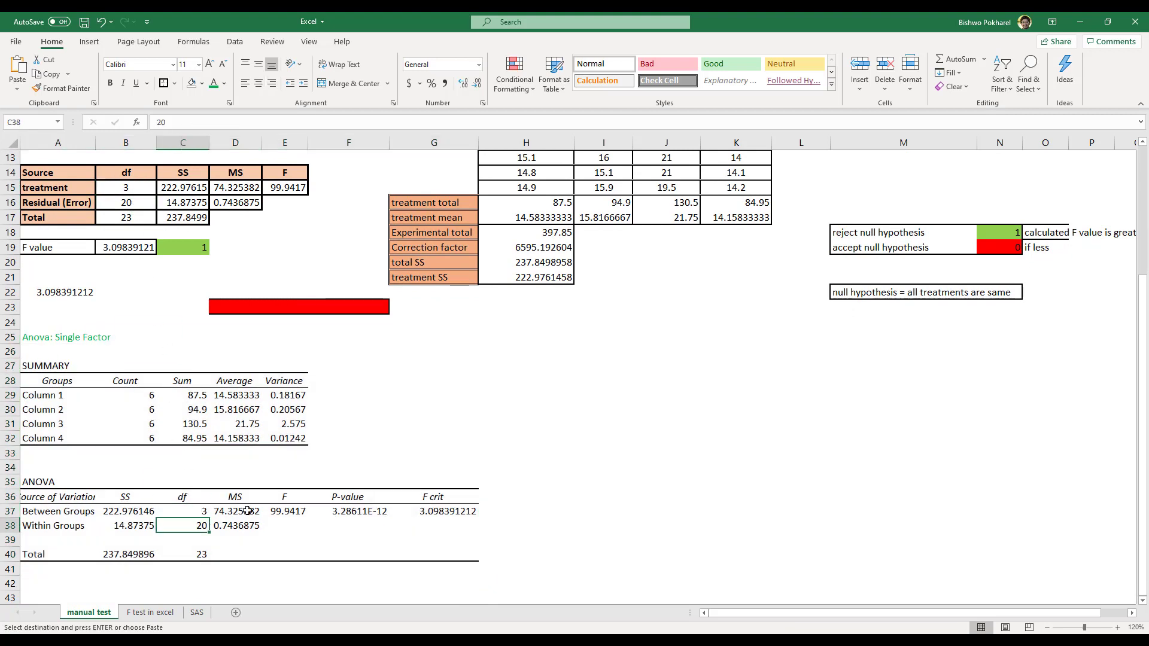
click(247, 511)
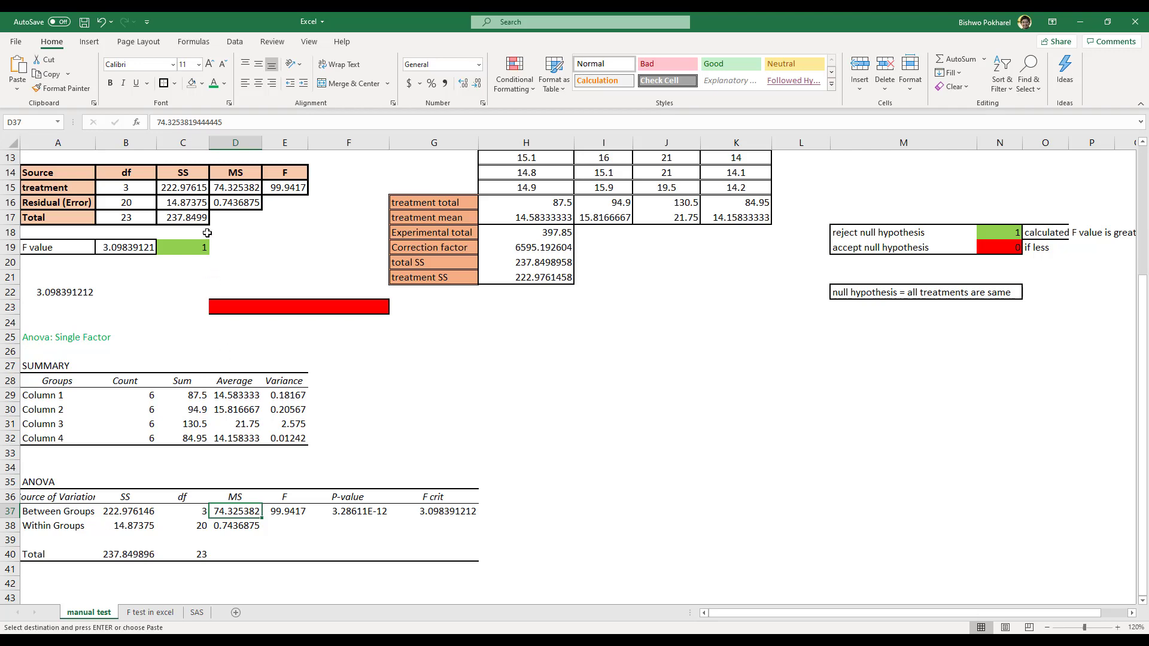
click(225, 188)
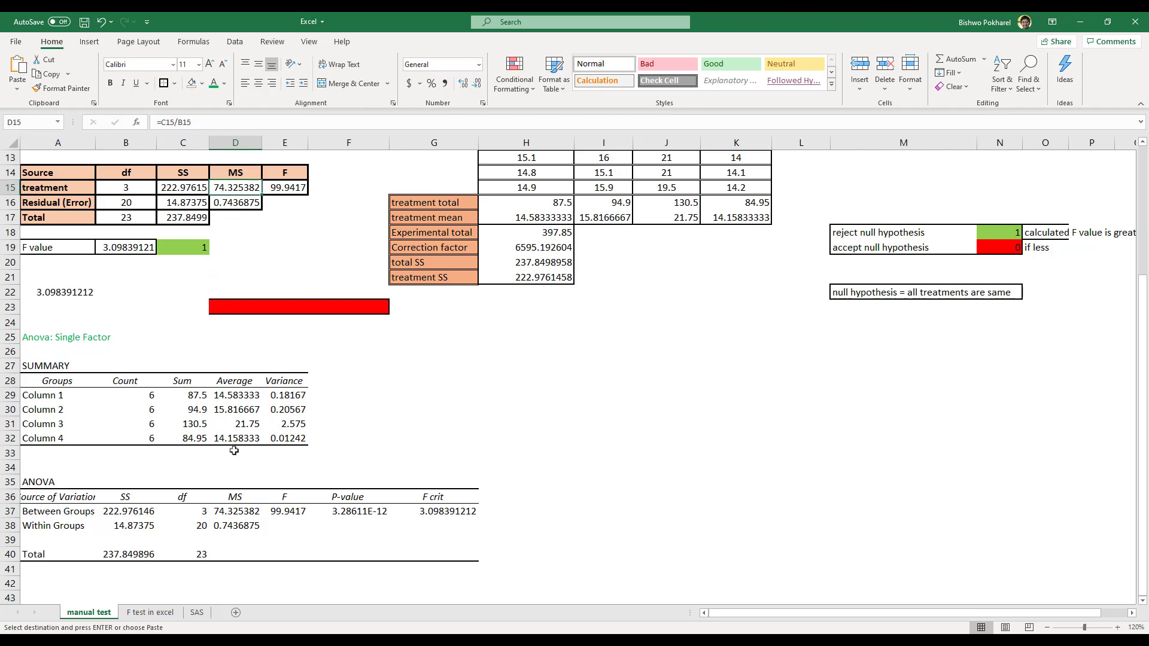
click(237, 525)
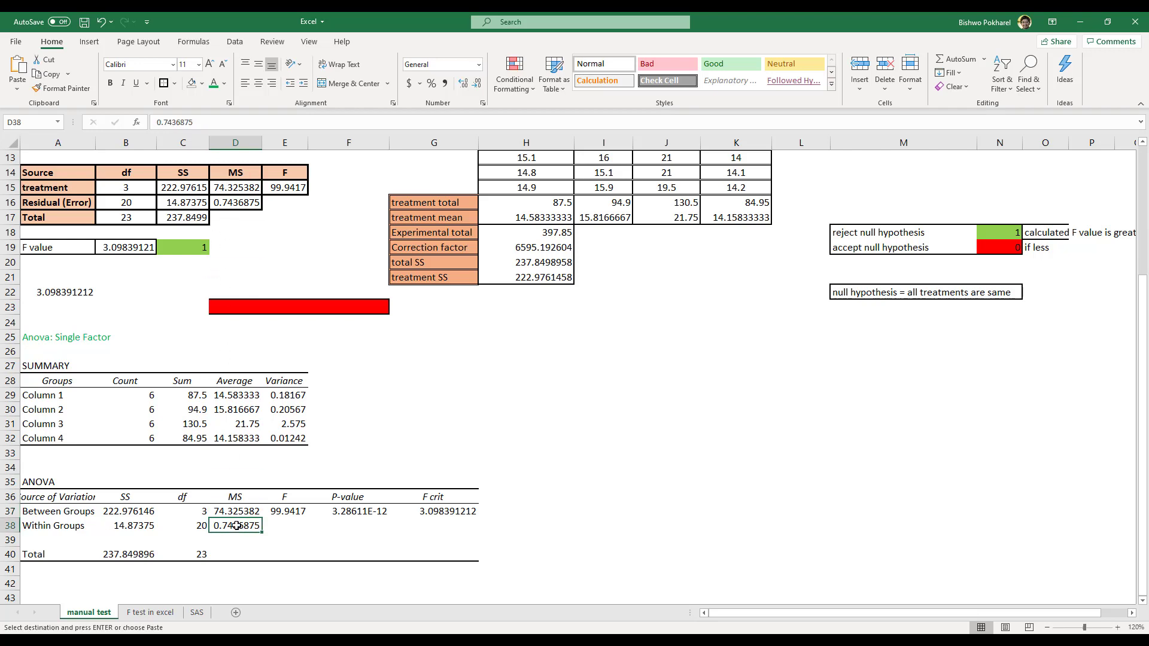
click(244, 203)
click(301, 510)
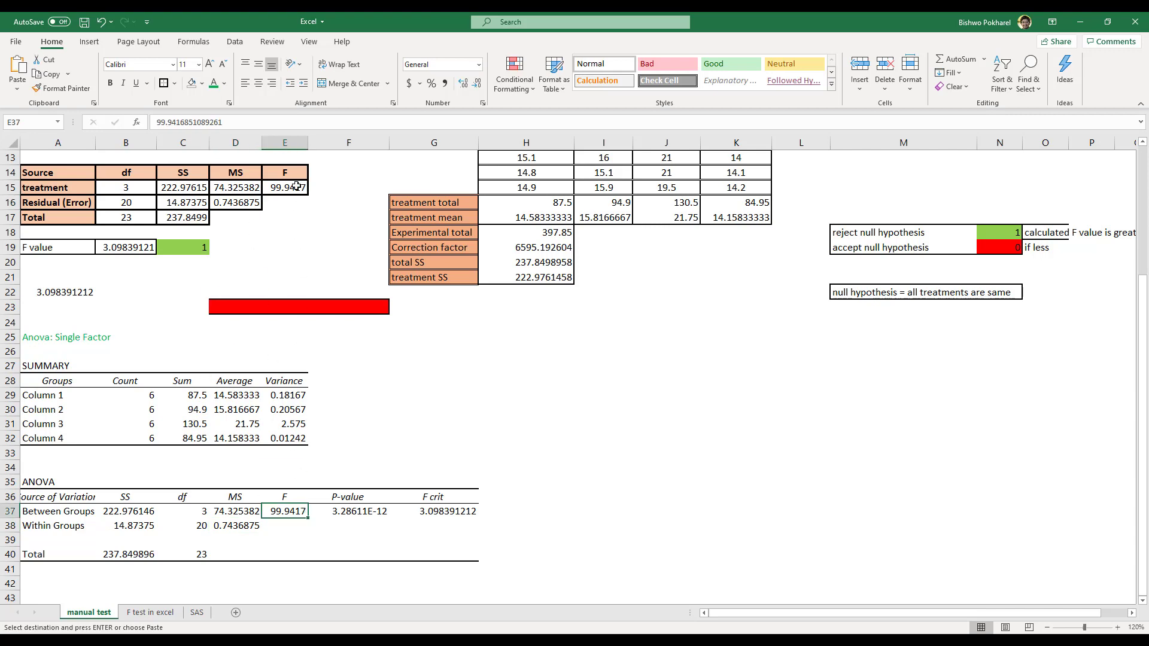
Format the P-value in F37 as a Number showing 12 decimal places
click(353, 511)
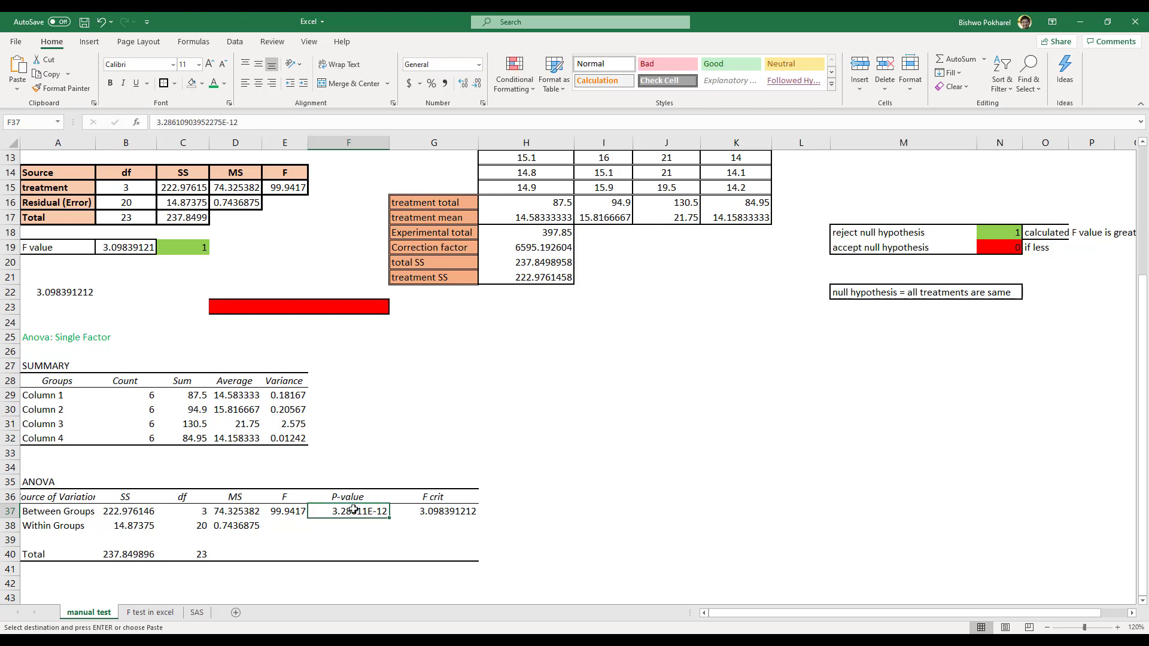
click(478, 64)
click(462, 111)
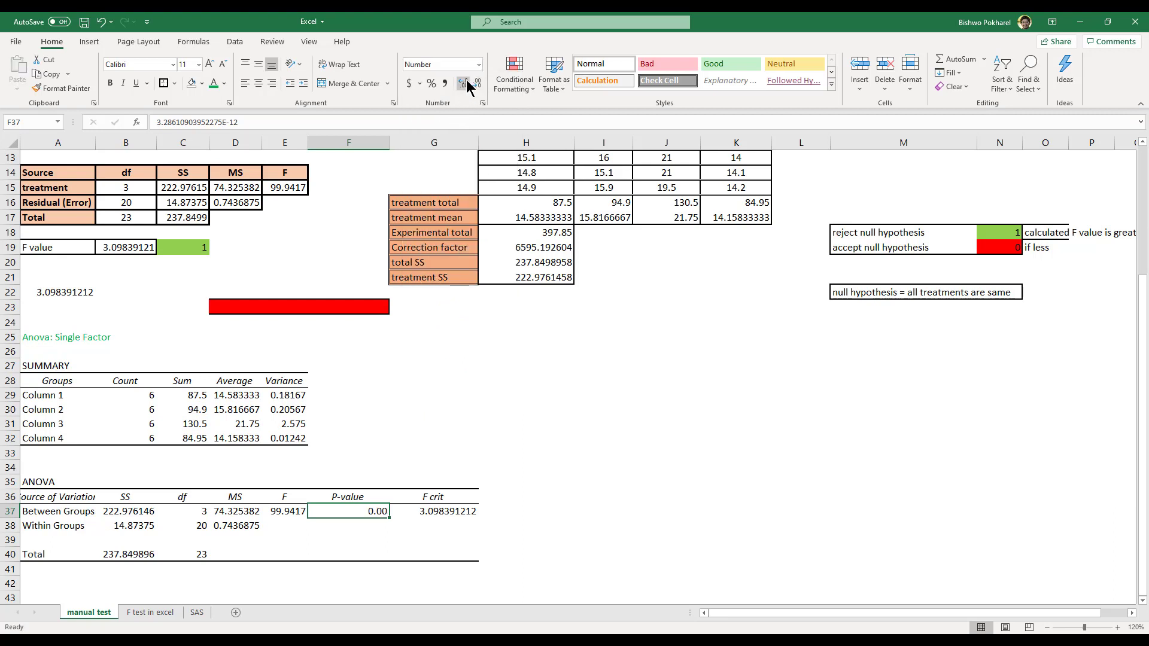
click(464, 84)
click(464, 84)
click(465, 84)
click(465, 83)
click(465, 84)
click(465, 84)
click(464, 84)
click(465, 84)
click(465, 84)
click(466, 84)
click(477, 84)
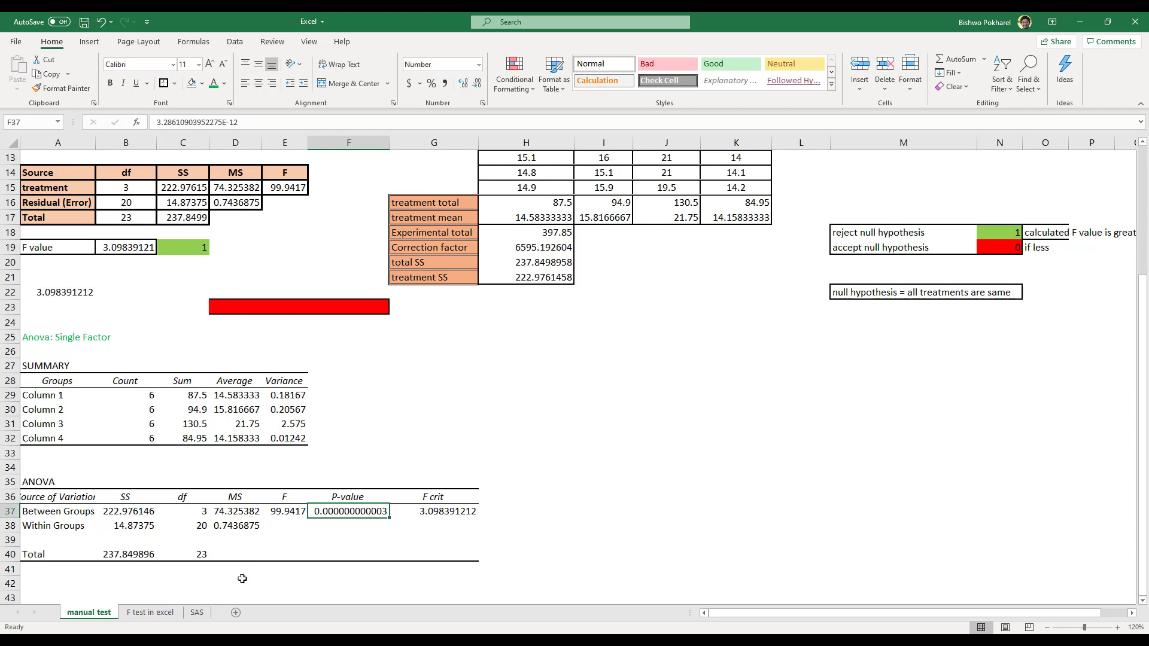
Examine the SAS sheet's sn, trt and weight columns alongside the treatment layout in J2:M7 and the weights in J11:M16
click(197, 612)
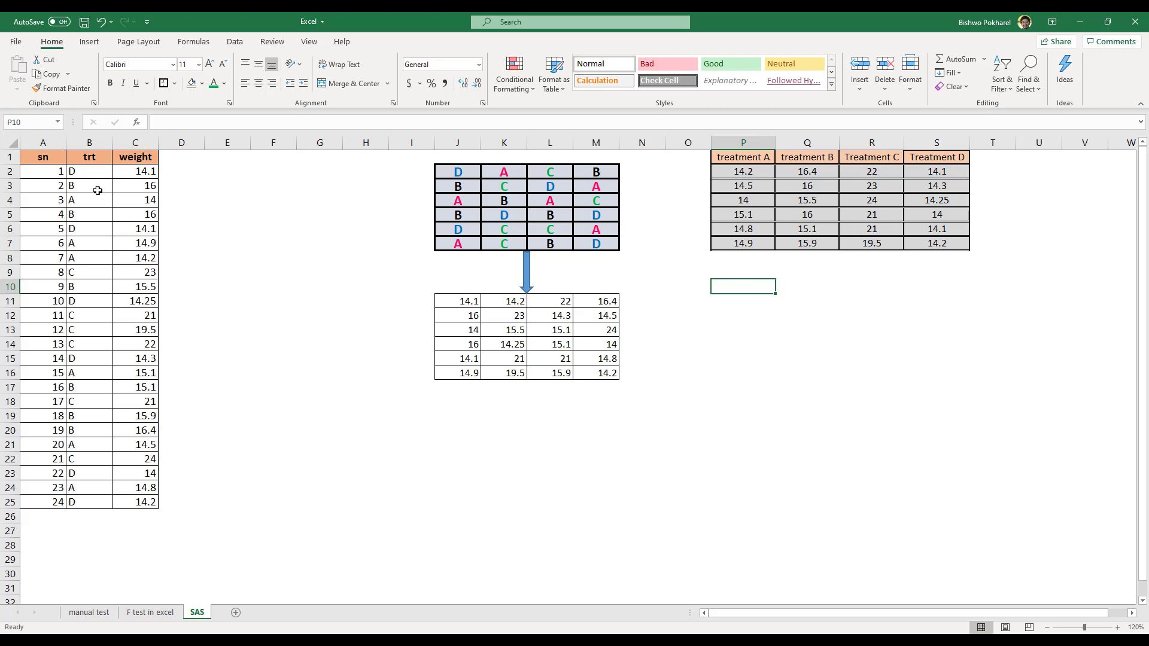
drag(43, 157, 144, 501)
click(45, 505)
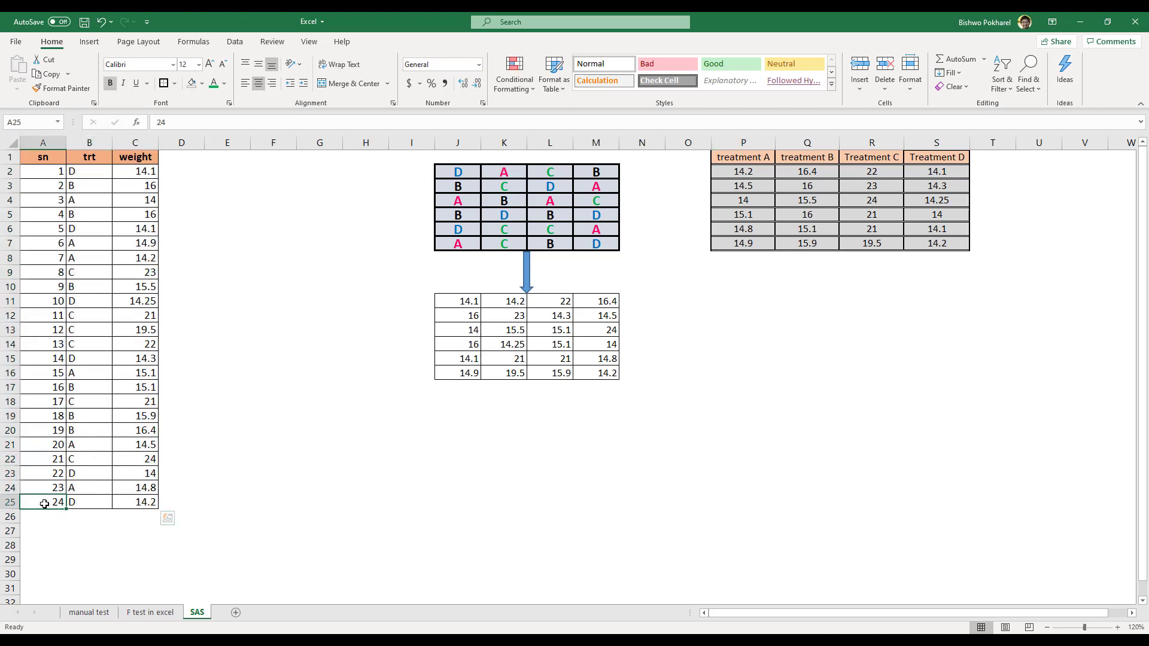
drag(39, 173, 61, 502)
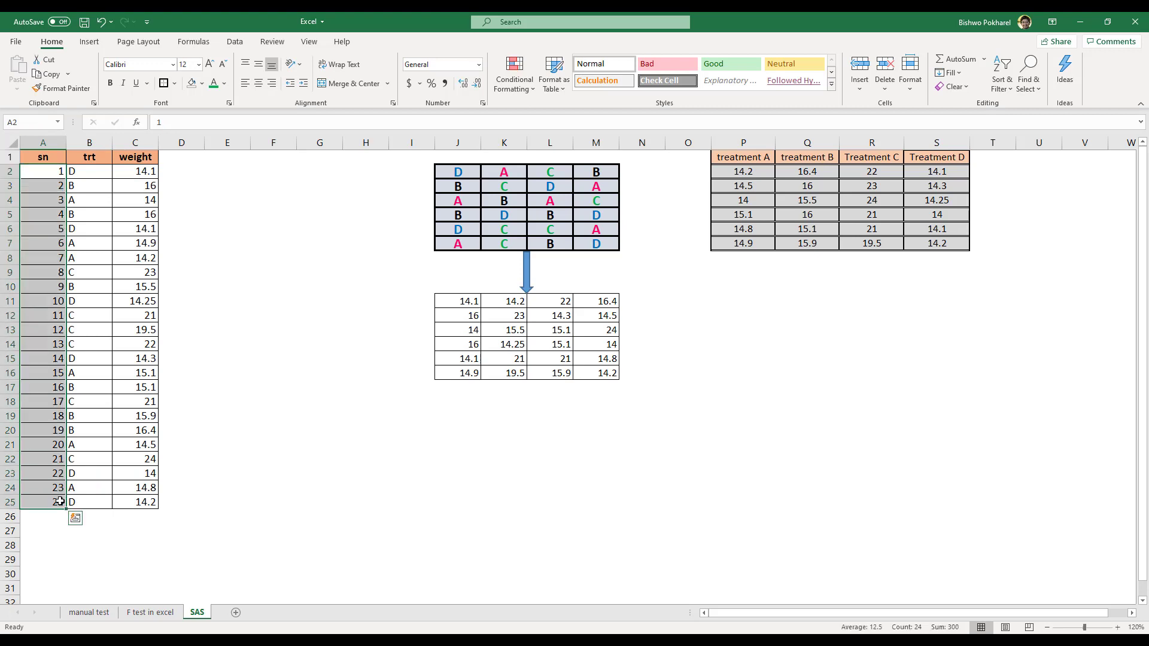
drag(90, 175, 90, 502)
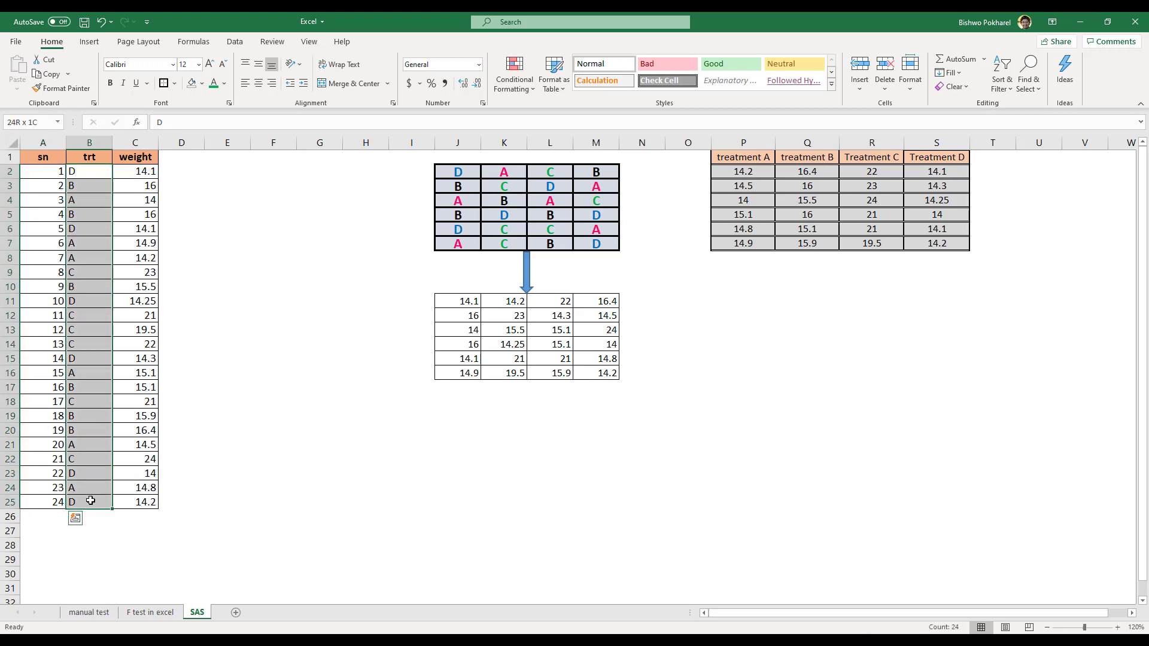
drag(146, 172, 139, 502)
drag(458, 172, 596, 243)
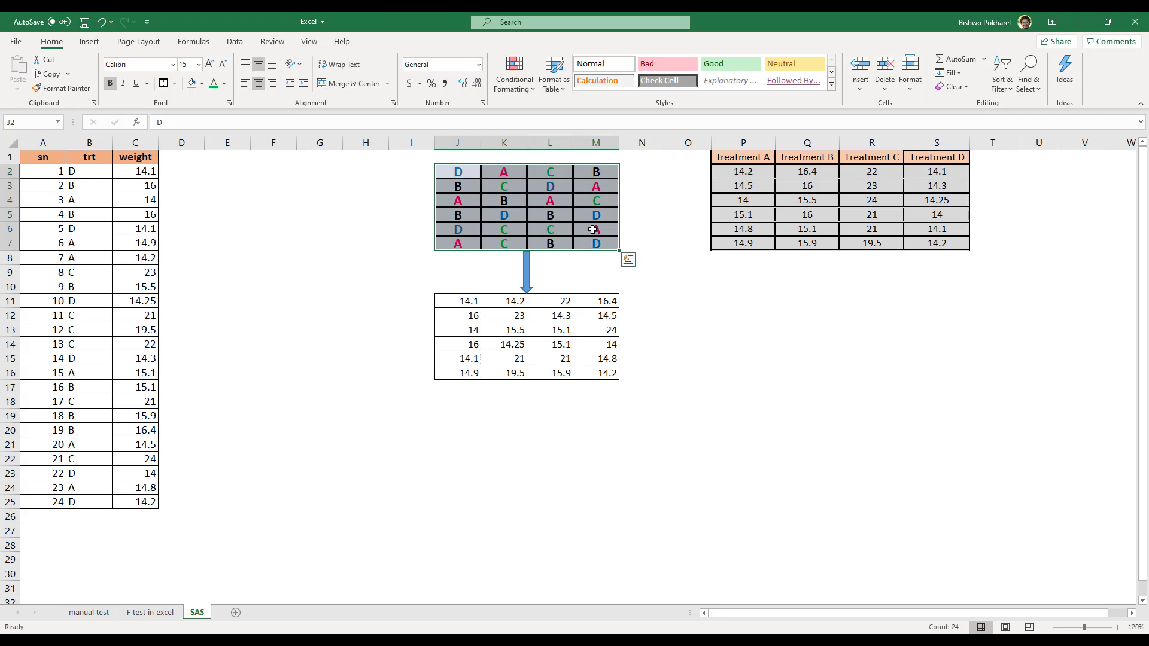
drag(472, 301, 603, 372)
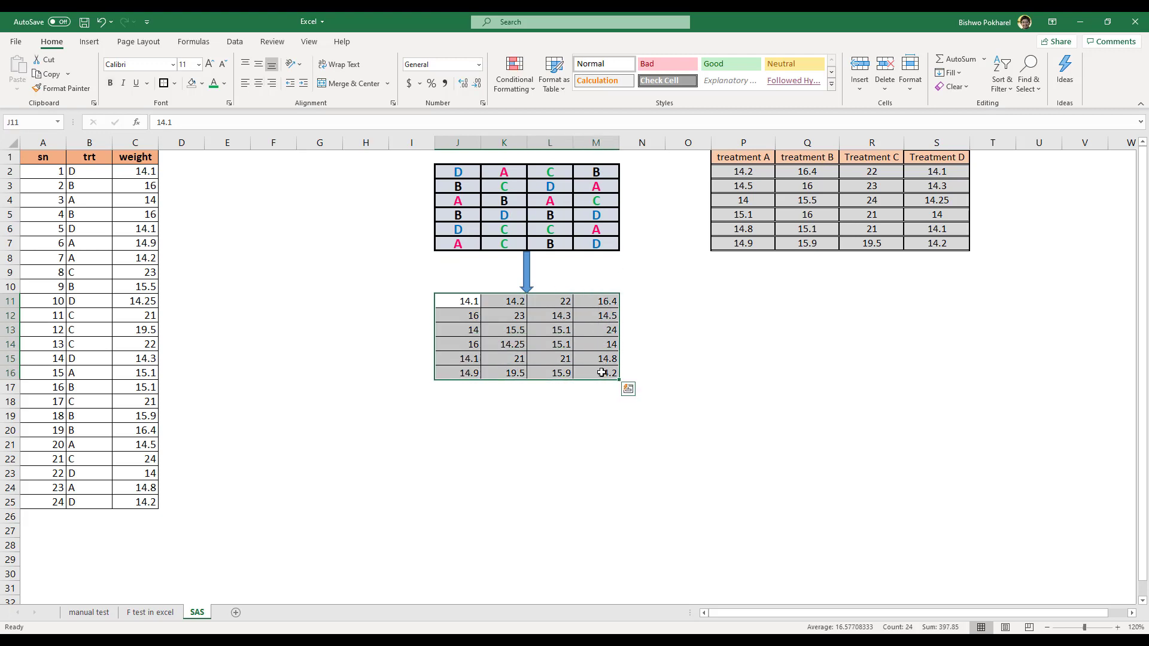
Copy the 24 rows of sn, trt and weight data into a new SAS program in SAS Studio, starting on line 3
drag(50, 158, 158, 506)
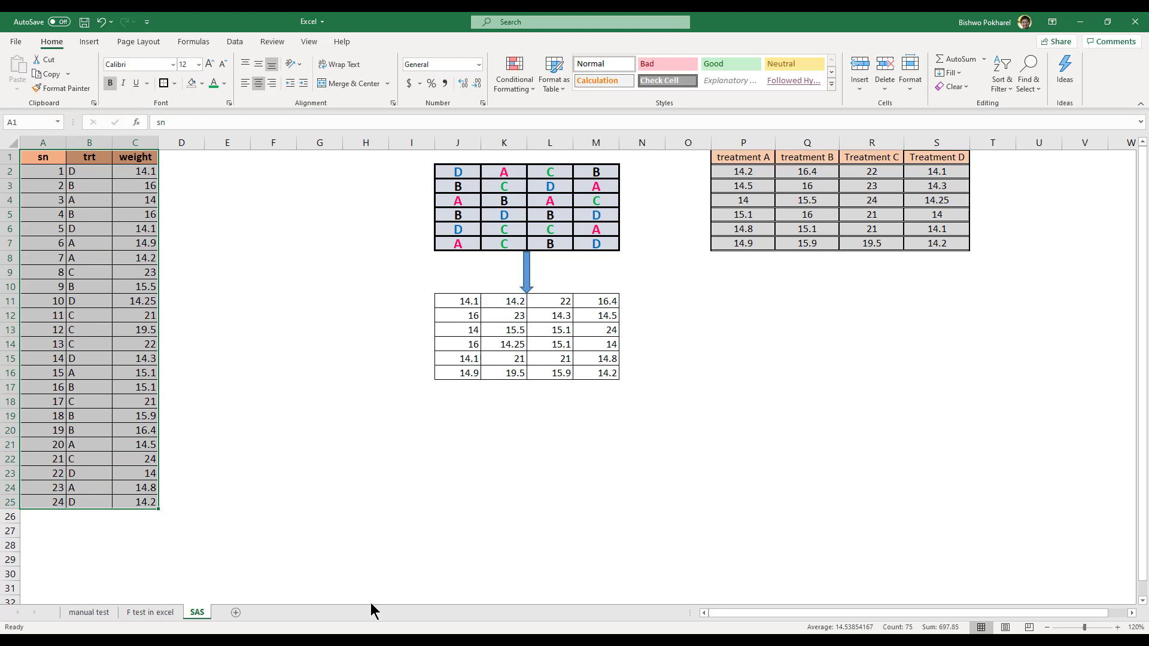
click(369, 642)
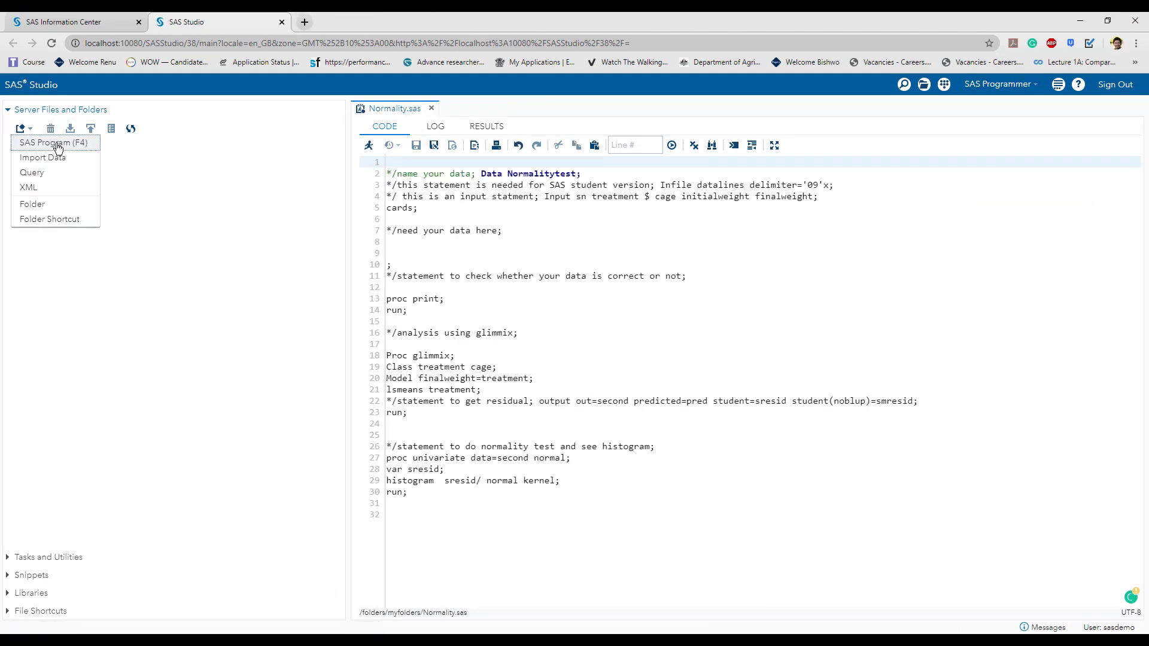
click(58, 148)
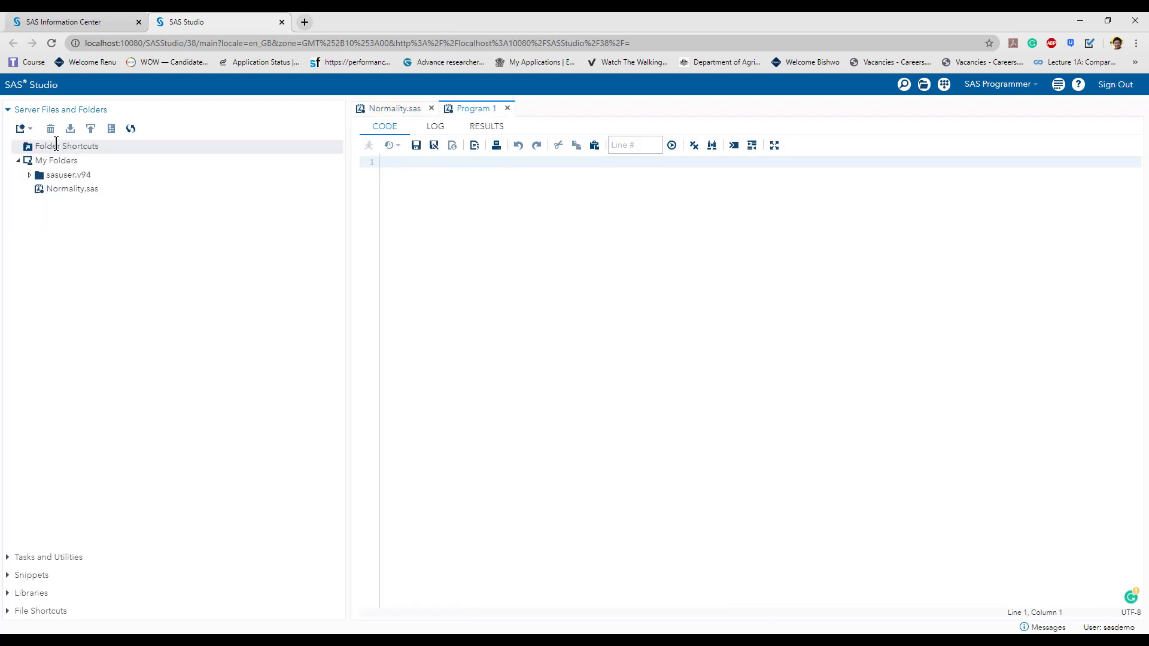
key(Return)
key(Return)
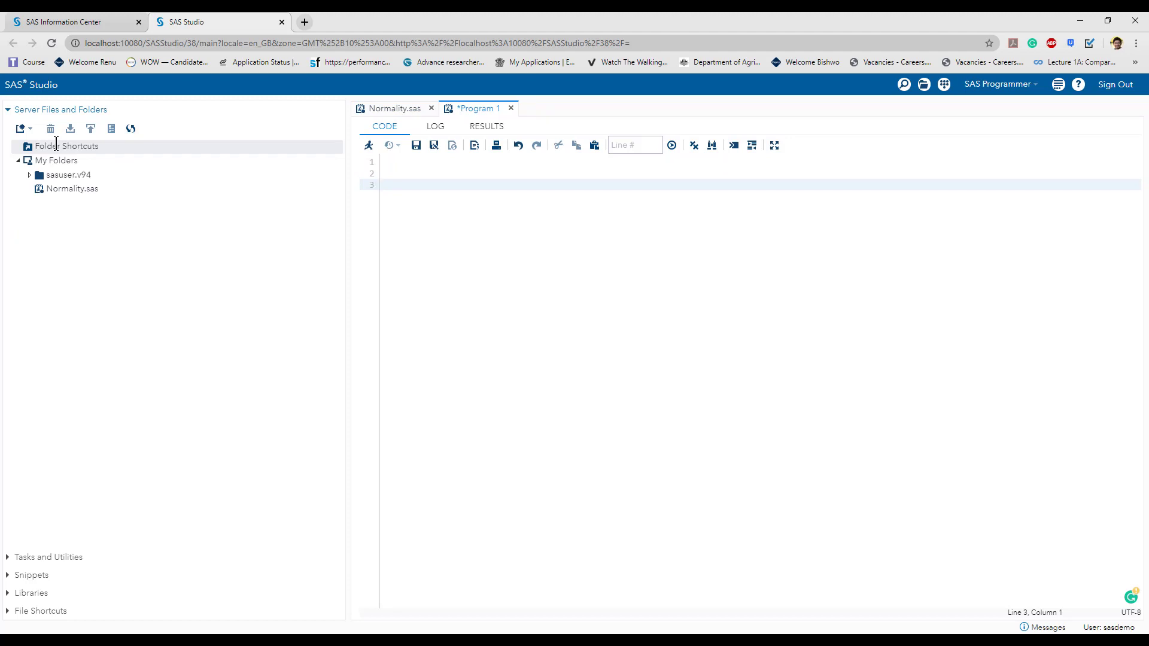
key(ctrl+v)
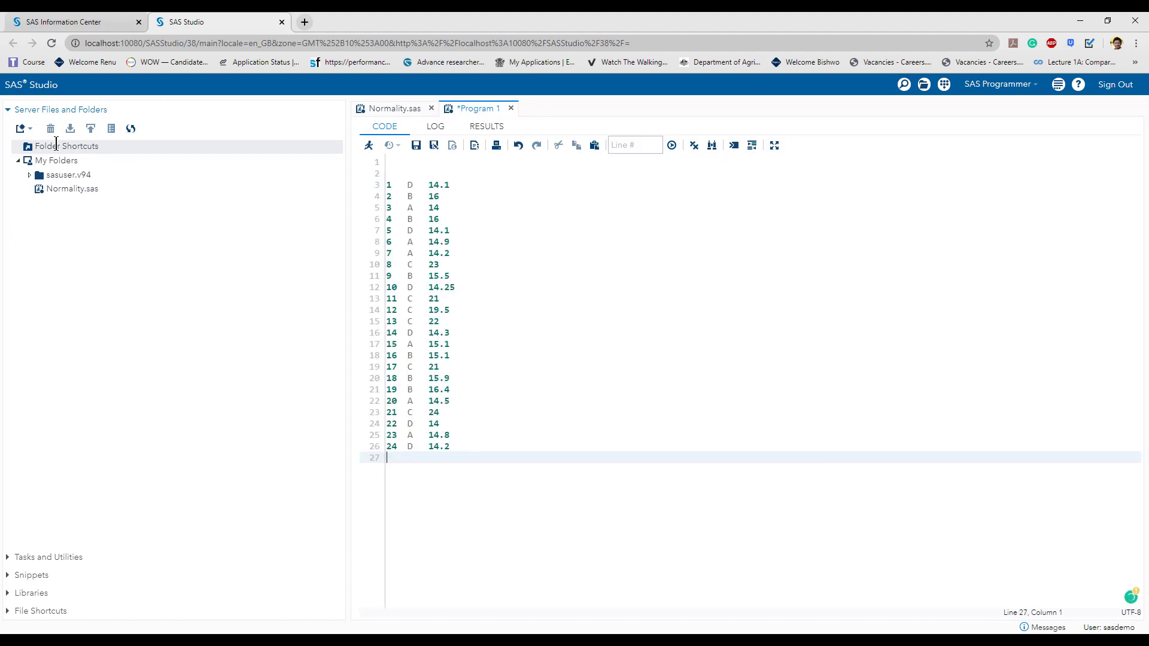
Insert an extra line above the data and name the data set on line 1 with the statement "Data CRD;"
click(397, 163)
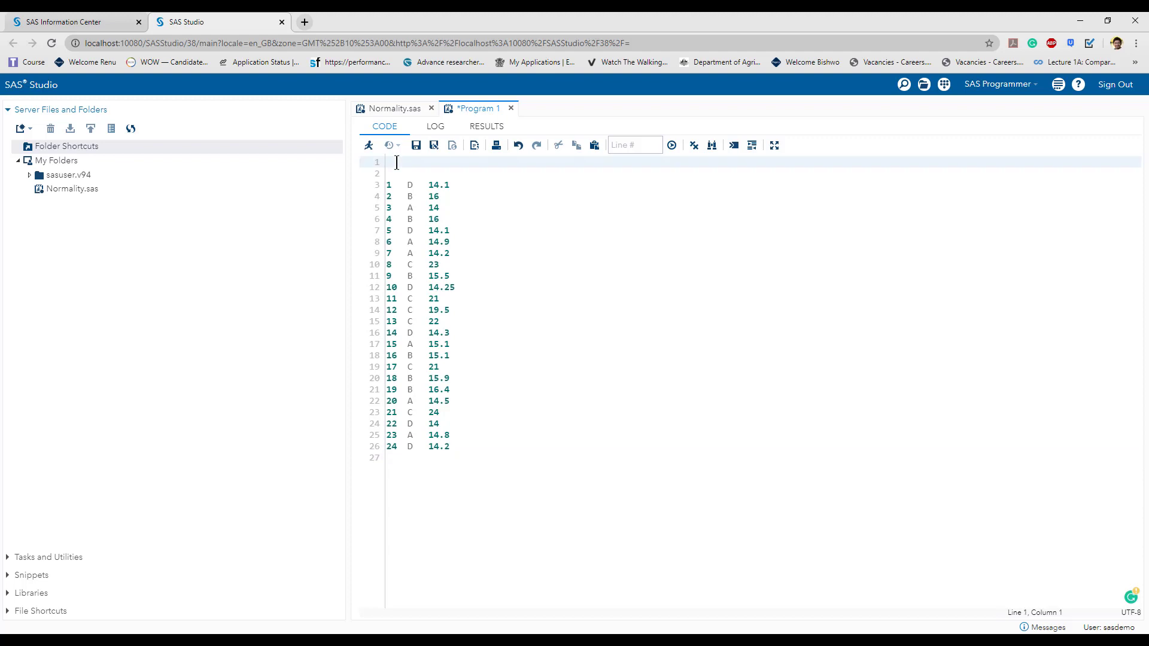
key(Return)
key(Up)
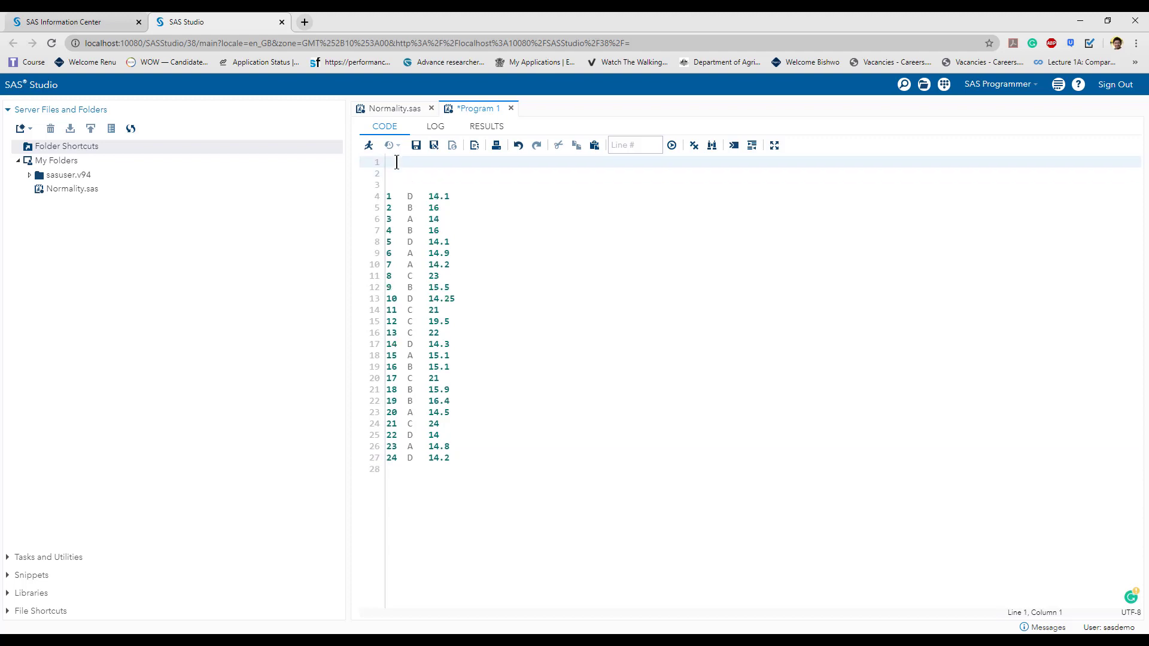
text(Data)
text(CRD;)
Add the statement "Input sn treatment $ weight;" on line 2 to declare the variables
click(395, 173)
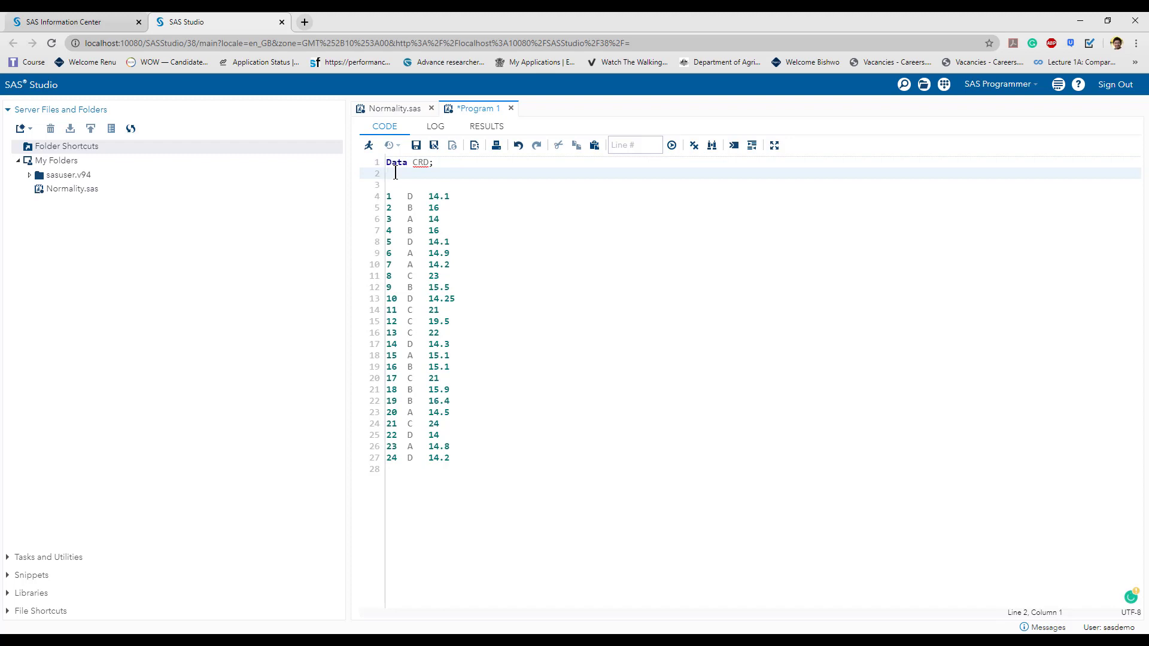
text(Input sn treatment $)
text(weight;)
key(Return)
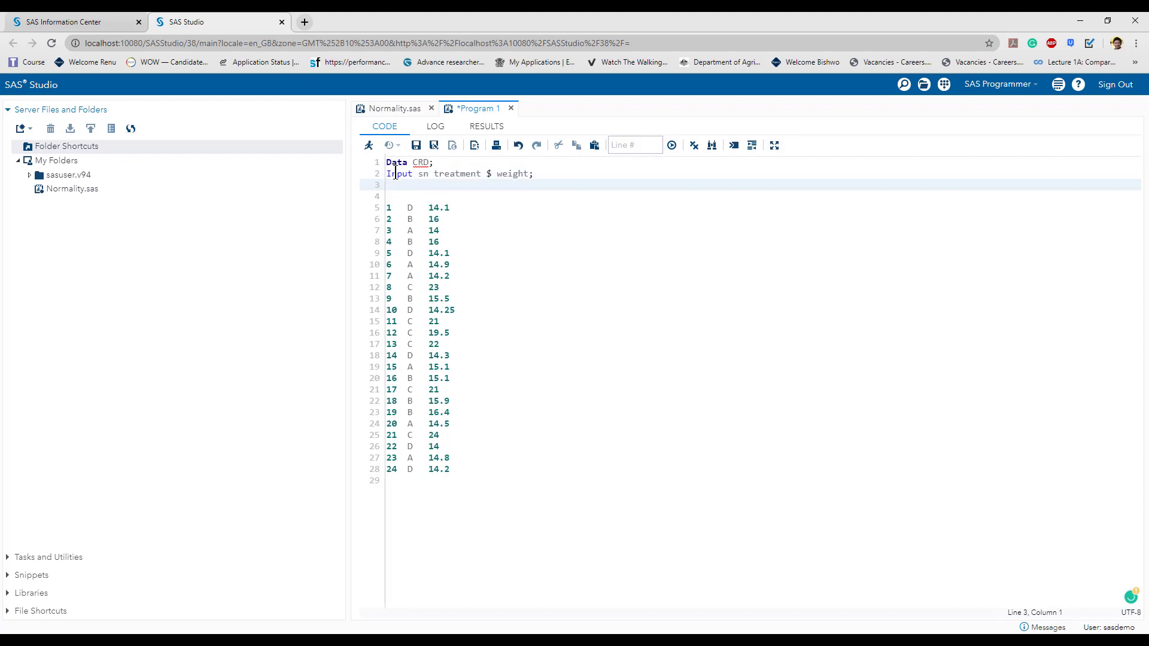
Put "dataline;" directly above the first data row without a blank line, and end the data with a semicolon on its own line
text(dataline;)
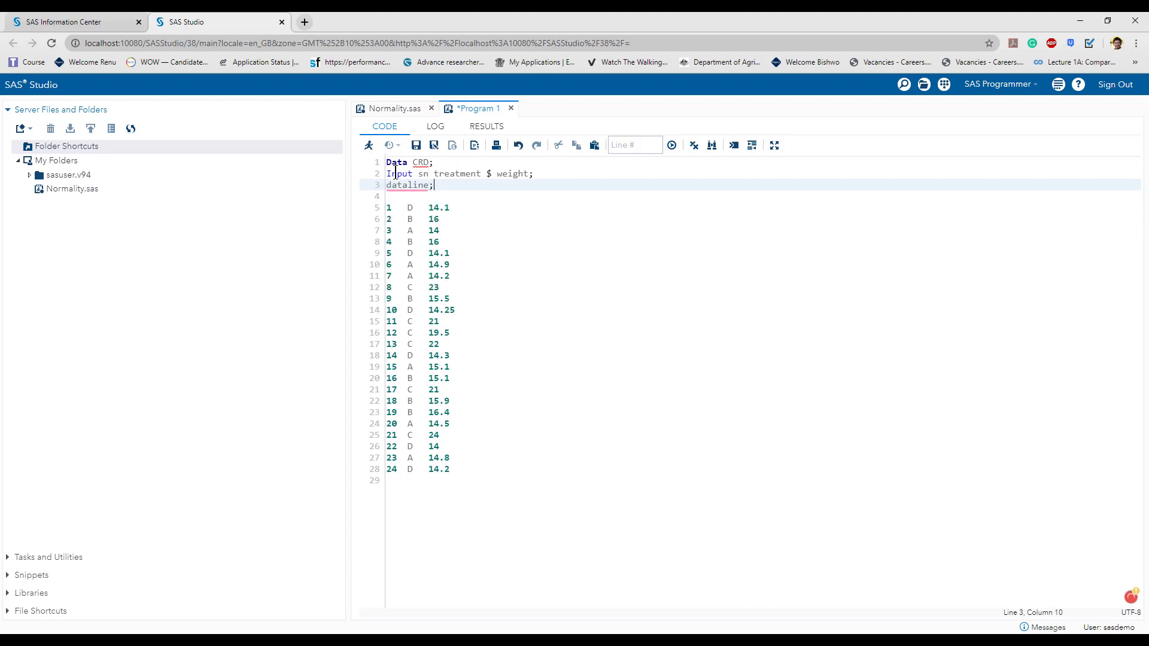
key(Delete)
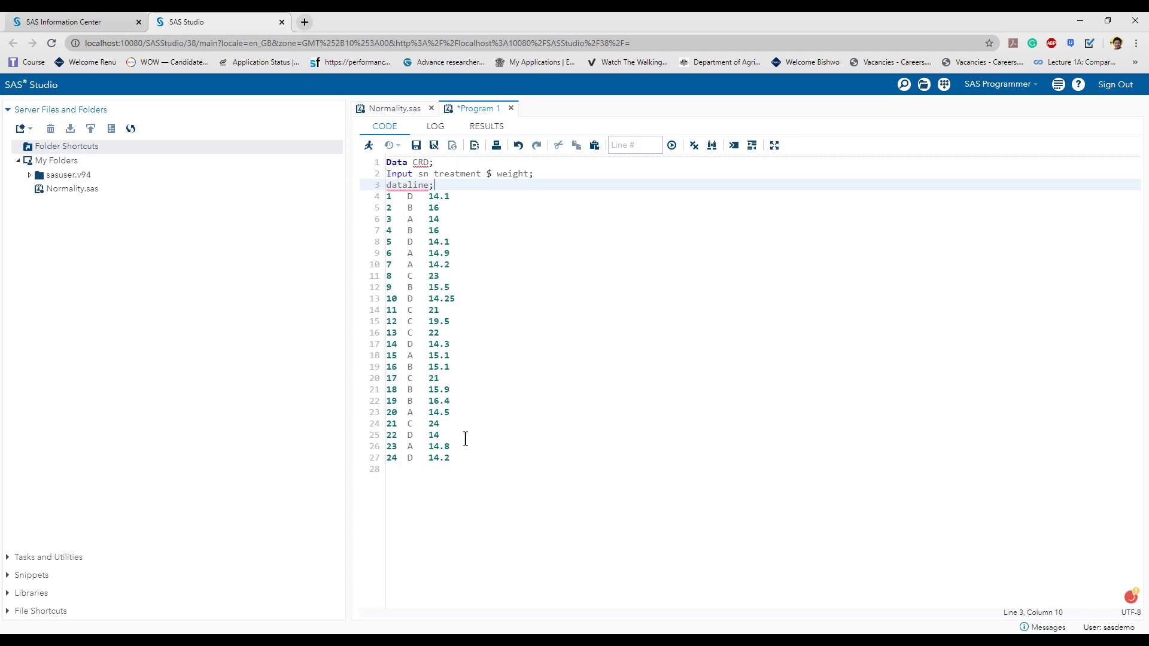
click(472, 461)
key(Return)
text(;)
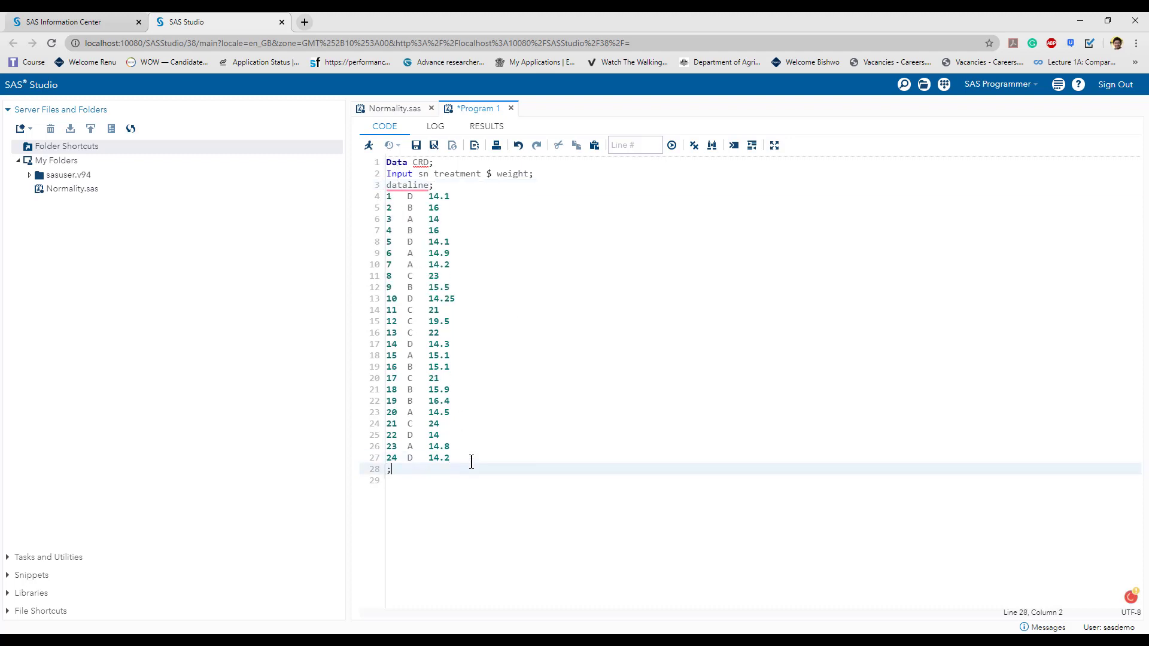
Add "proc print;" and "run;" on separate lines below the data's closing semicolon
key(Return)
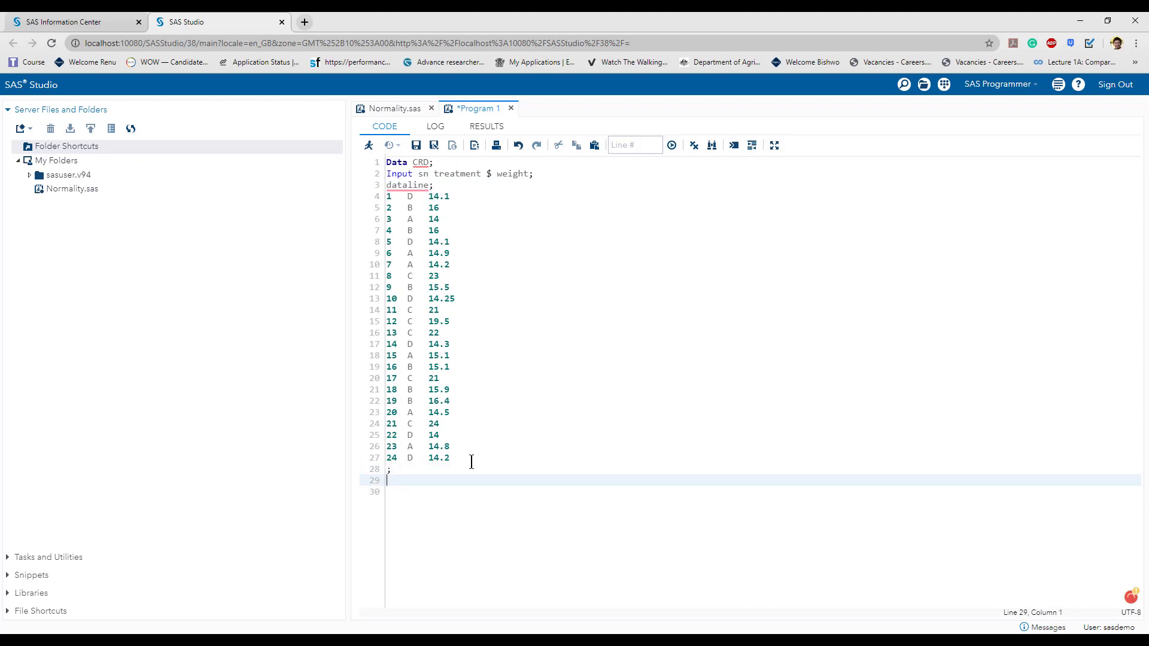
text(proc print)
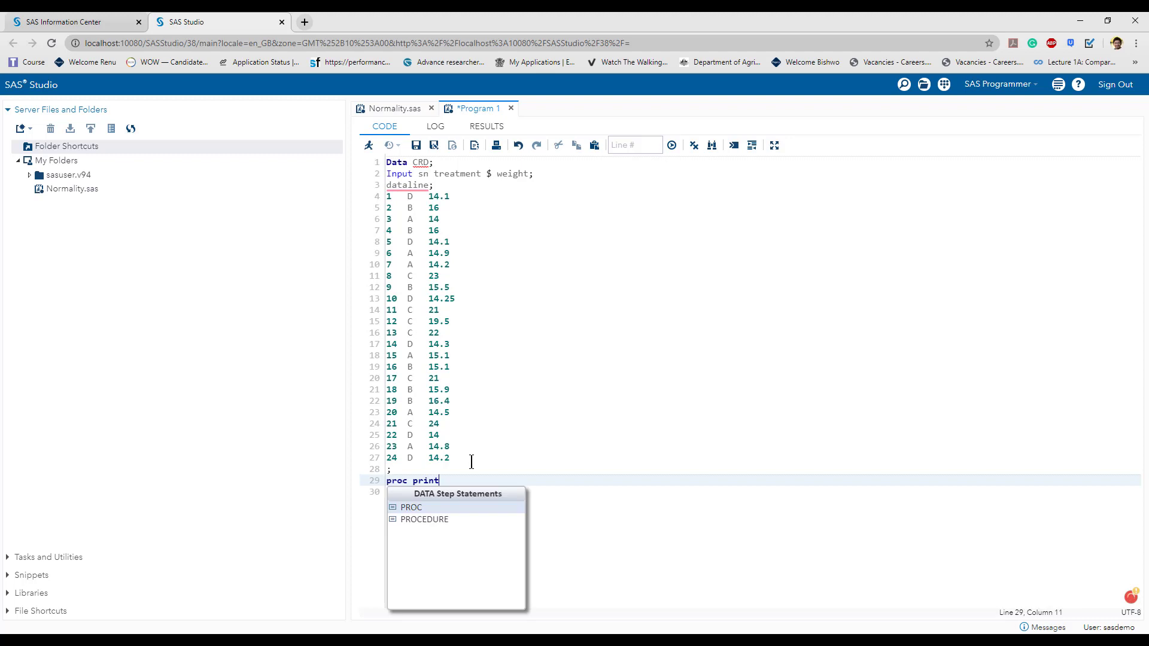
text(;)
key(Return)
text(run)
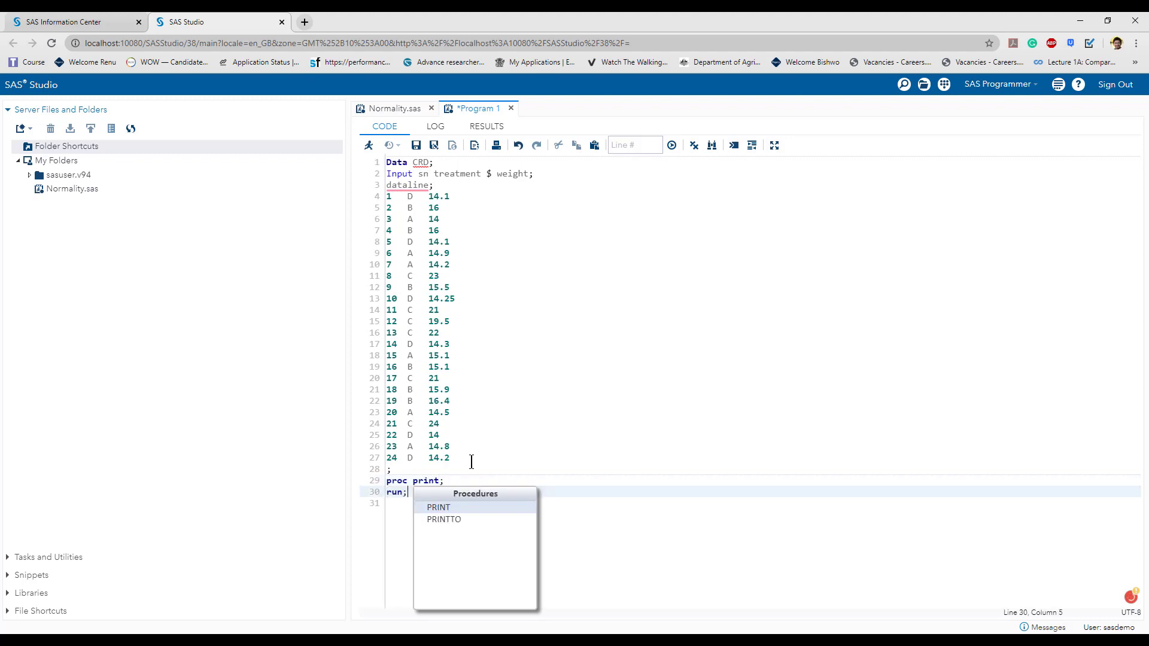
text(;)
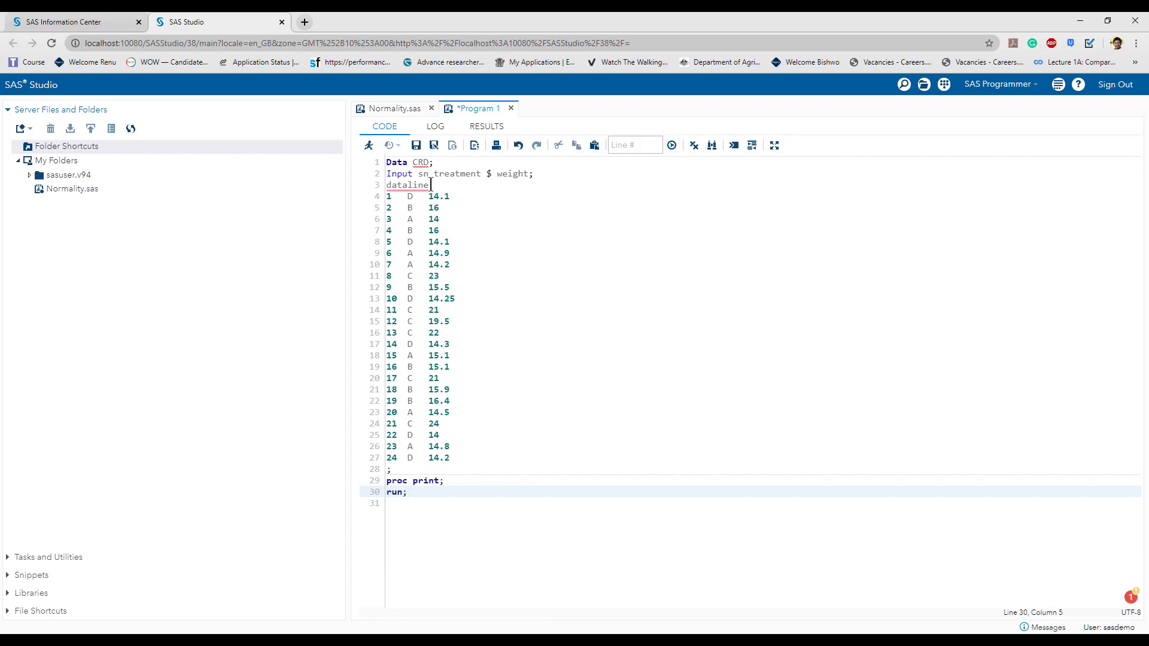
Correct the statement on line 3 to "datalines;" and return to the end of the "run;" line
click(430, 185)
text(s;)
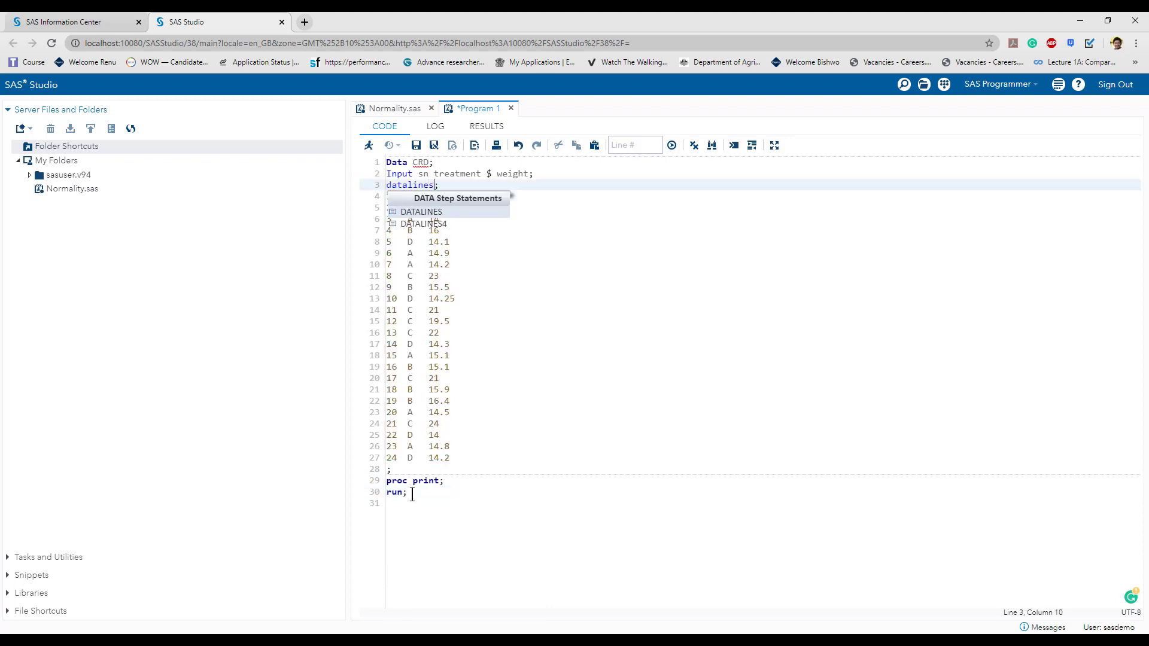
click(412, 493)
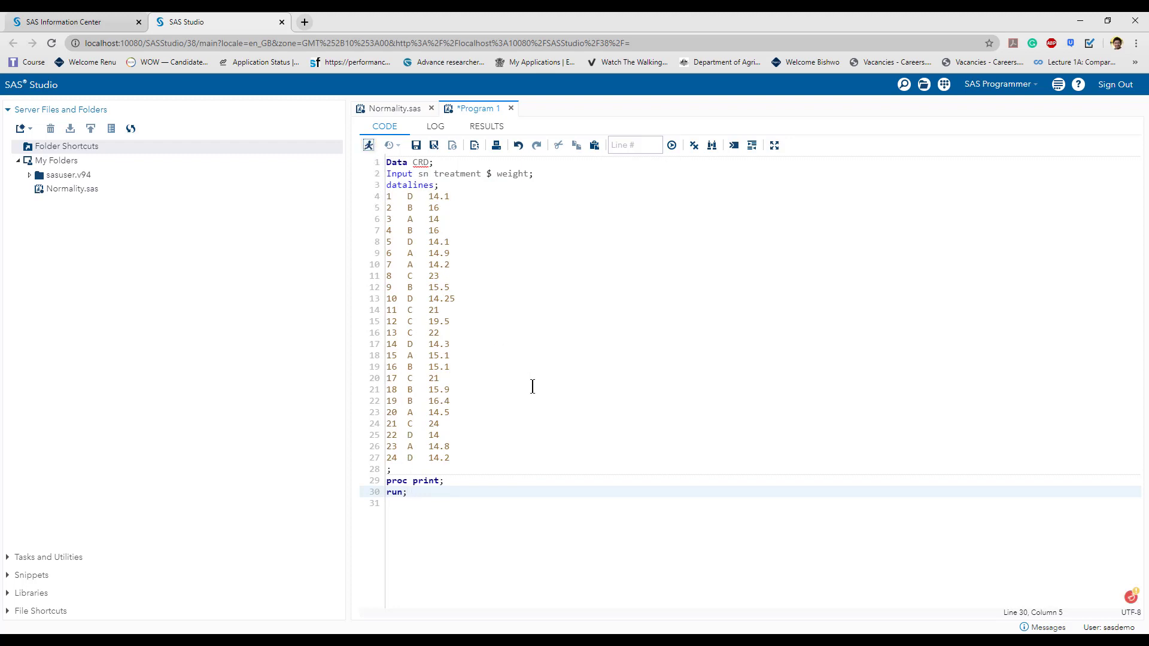
Run the program to print the CRD data set and return to its code
key(F3)
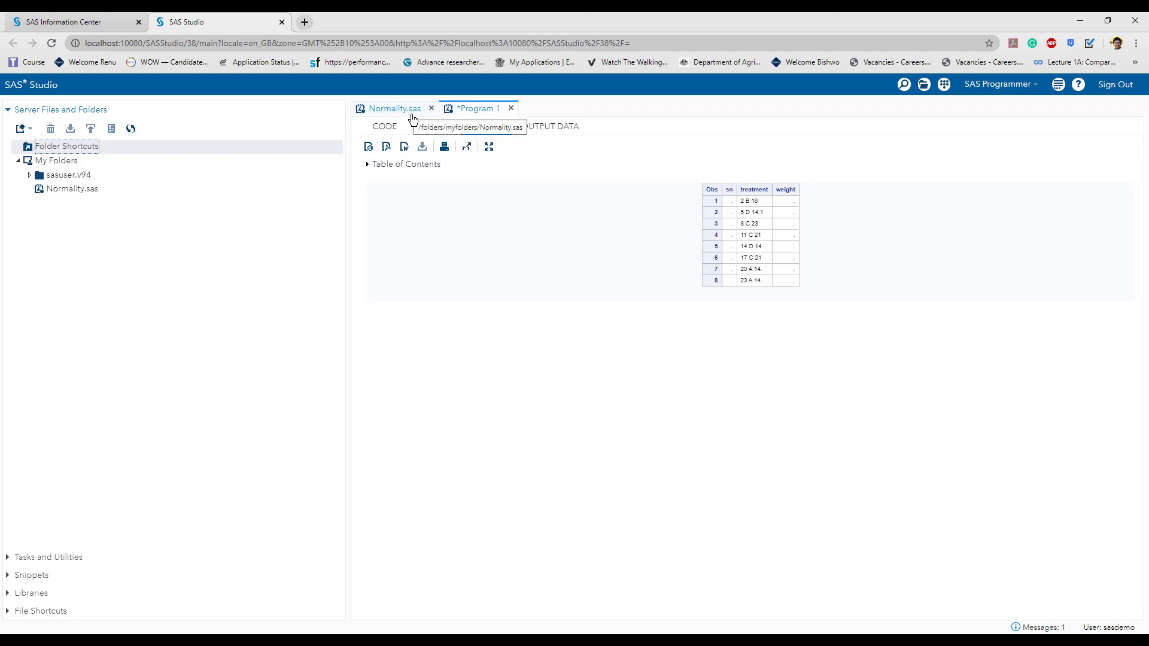
click(379, 128)
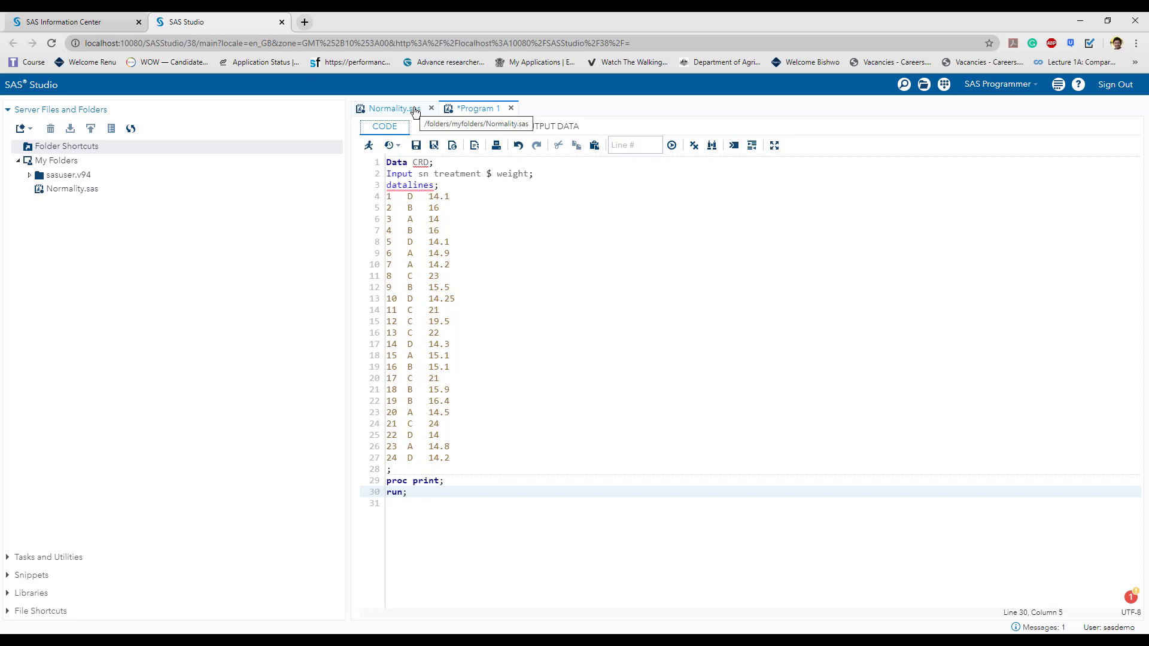
Copy the statement "Infile datalines delimiter='09'x;" from Normality.sas and paste it into Program 1 on a new line below "Data CRD;"
click(414, 110)
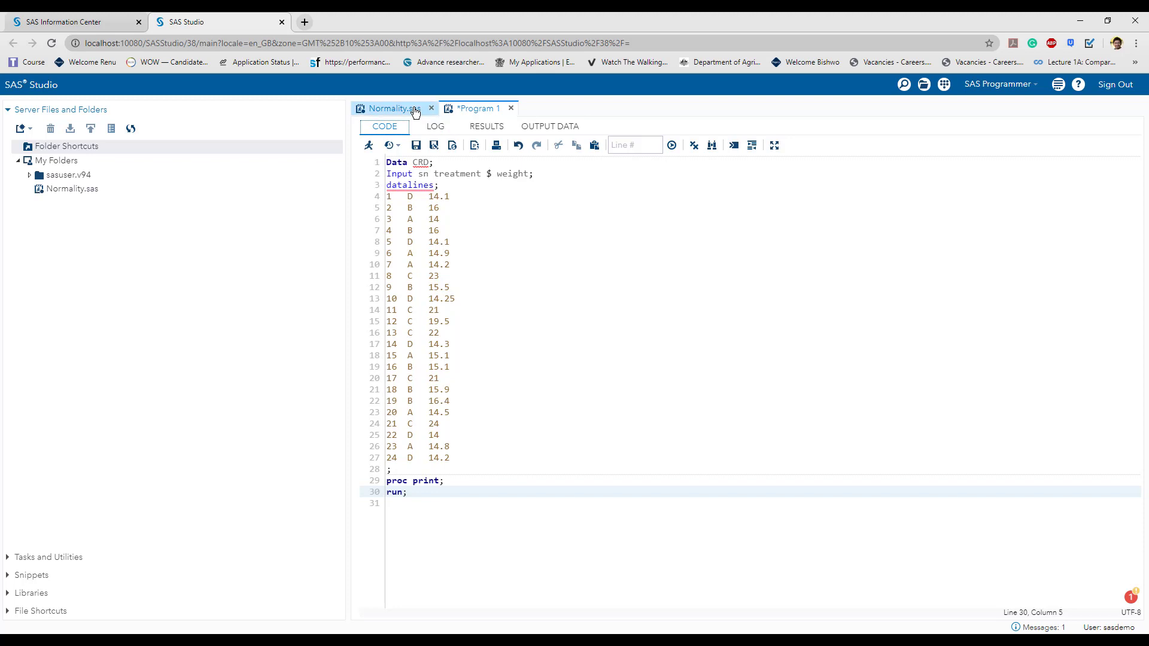
drag(838, 185, 660, 184)
key(ctrl+c)
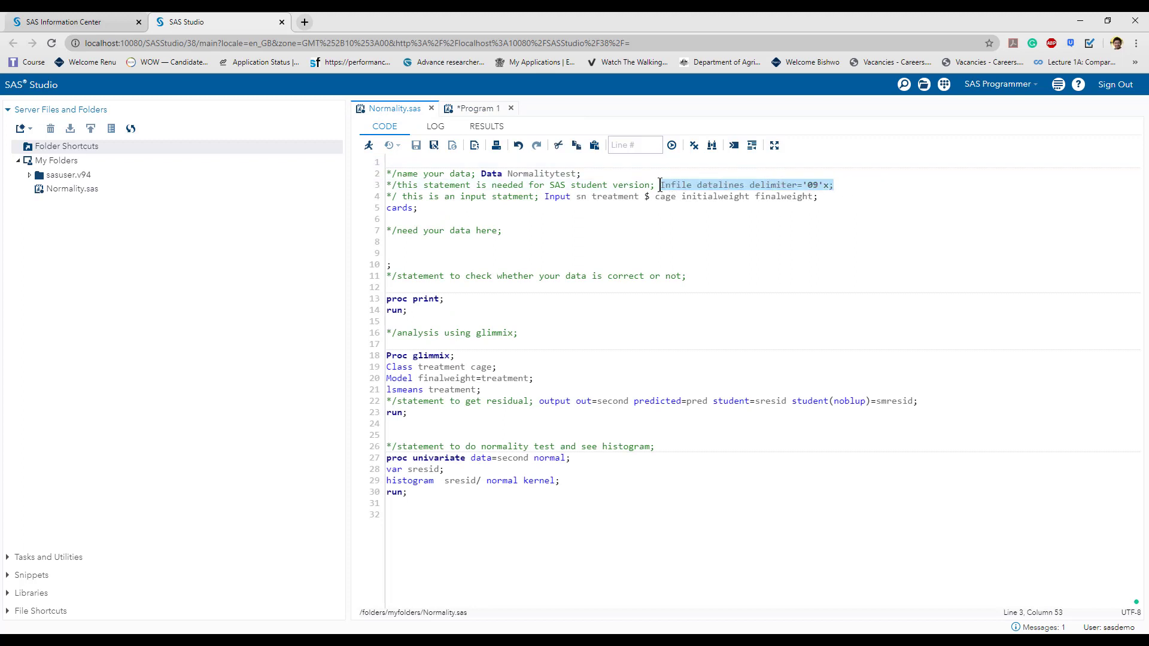
click(474, 108)
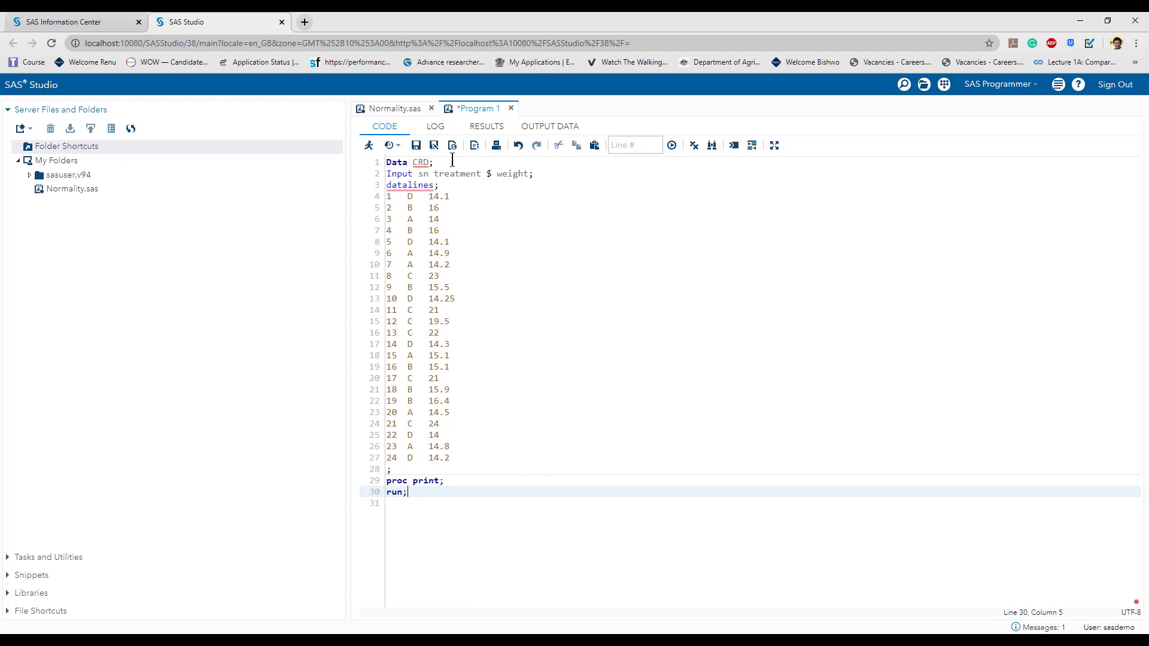
key(Return)
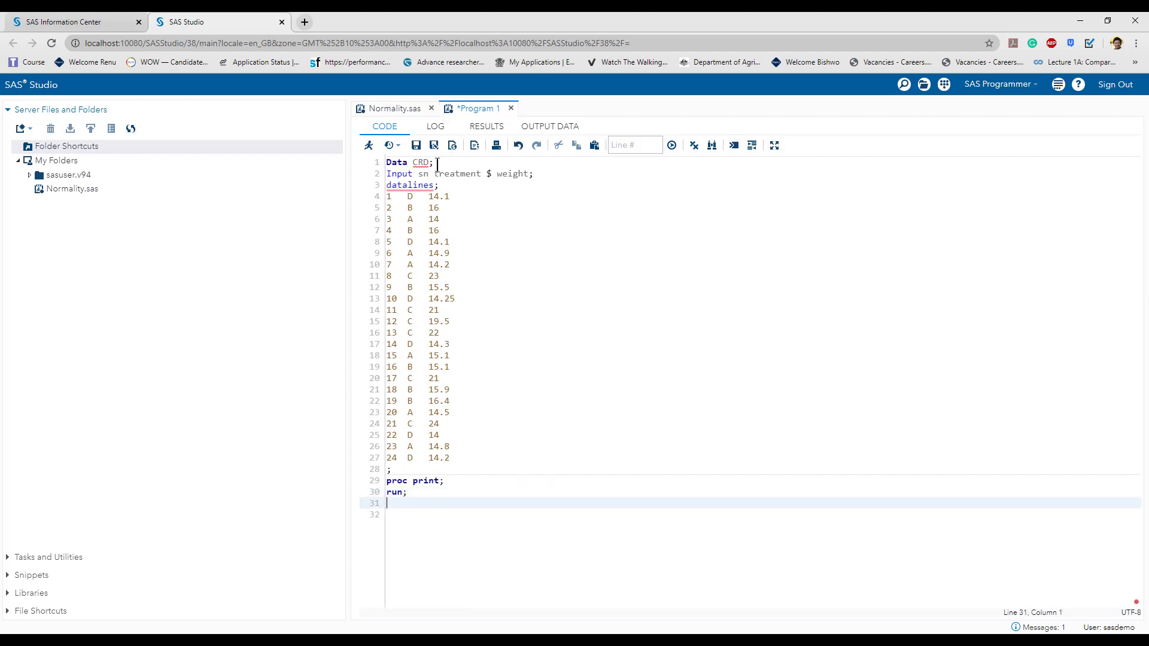
click(436, 164)
key(Return)
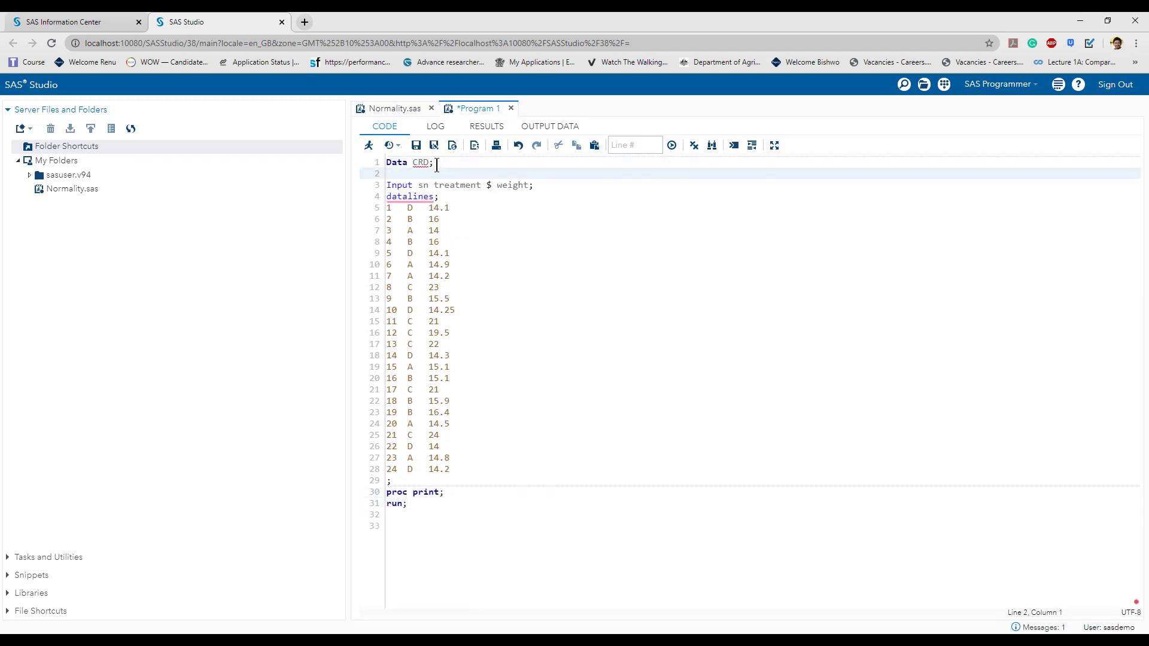
key(ctrl+v)
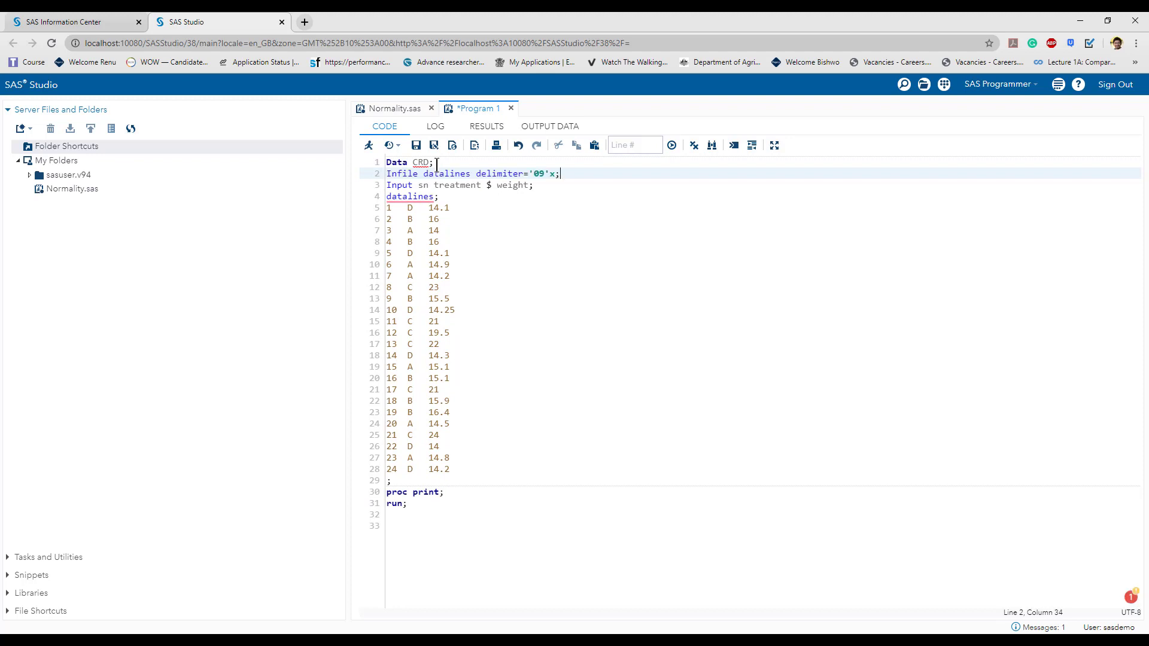
Run the program again to check the printed data, and return to the code
click(412, 504)
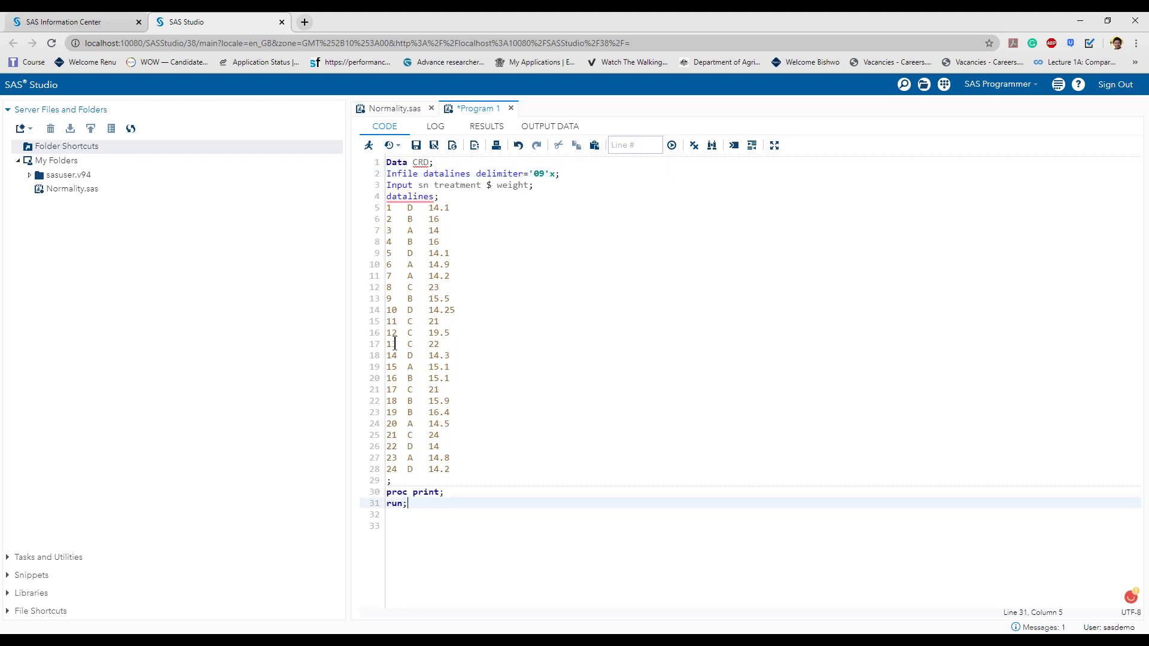
click(368, 146)
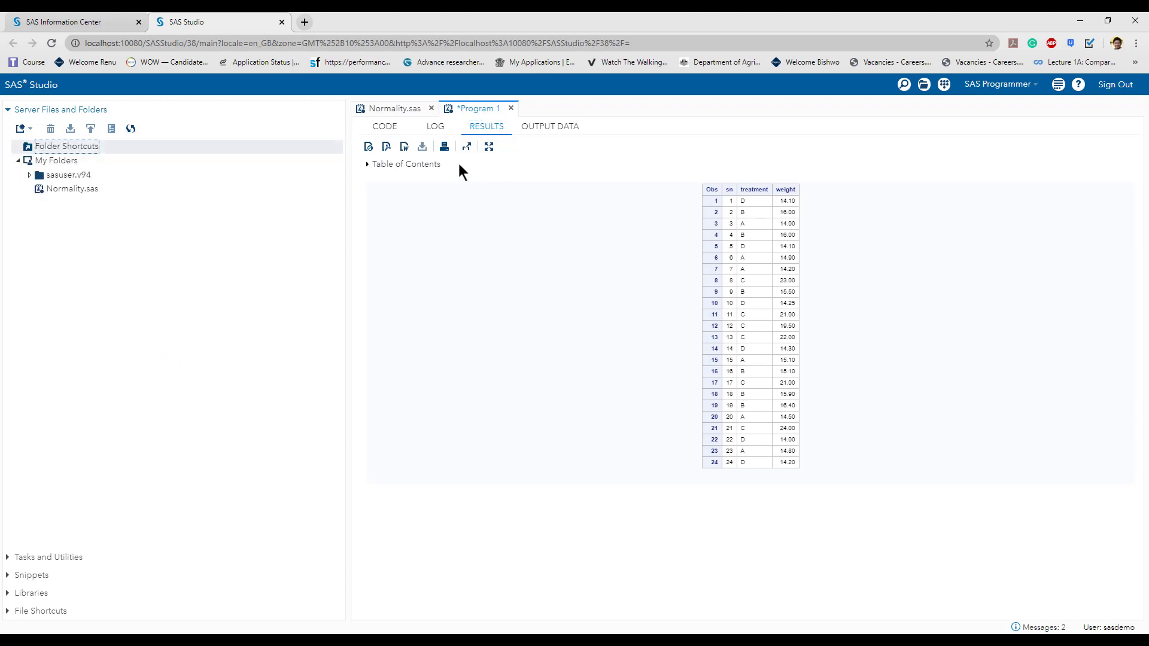
click(390, 131)
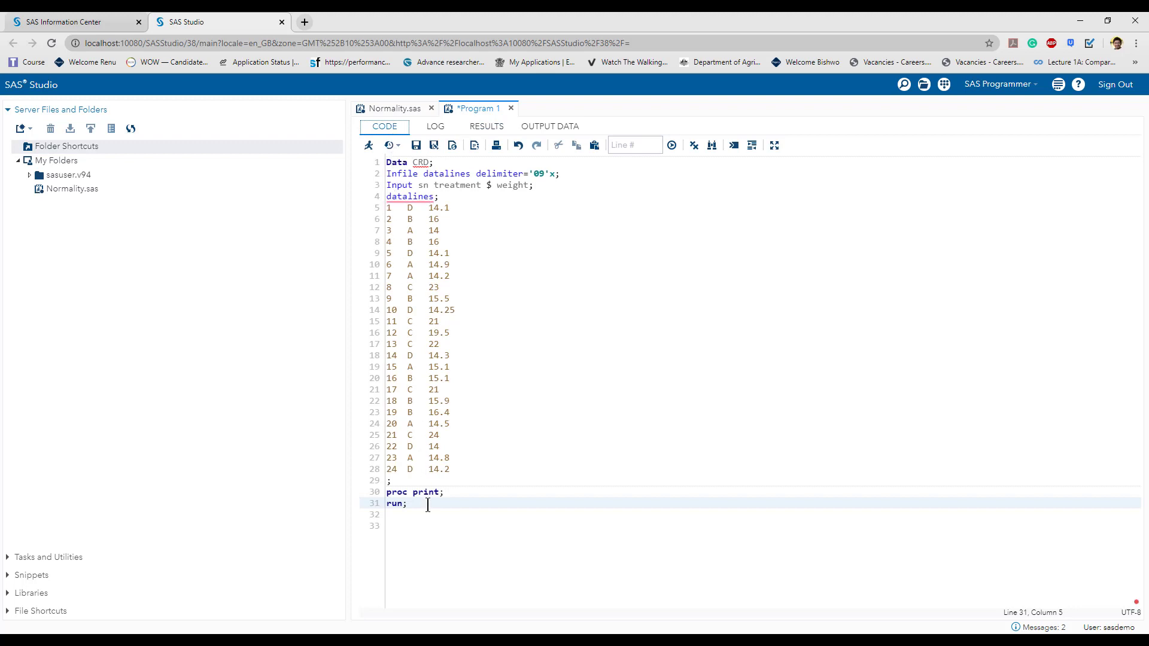
Add the statement "Proc Glm;" on line 33, leaving a blank line after the print procedure's "run;"
key(Return)
key(Return)
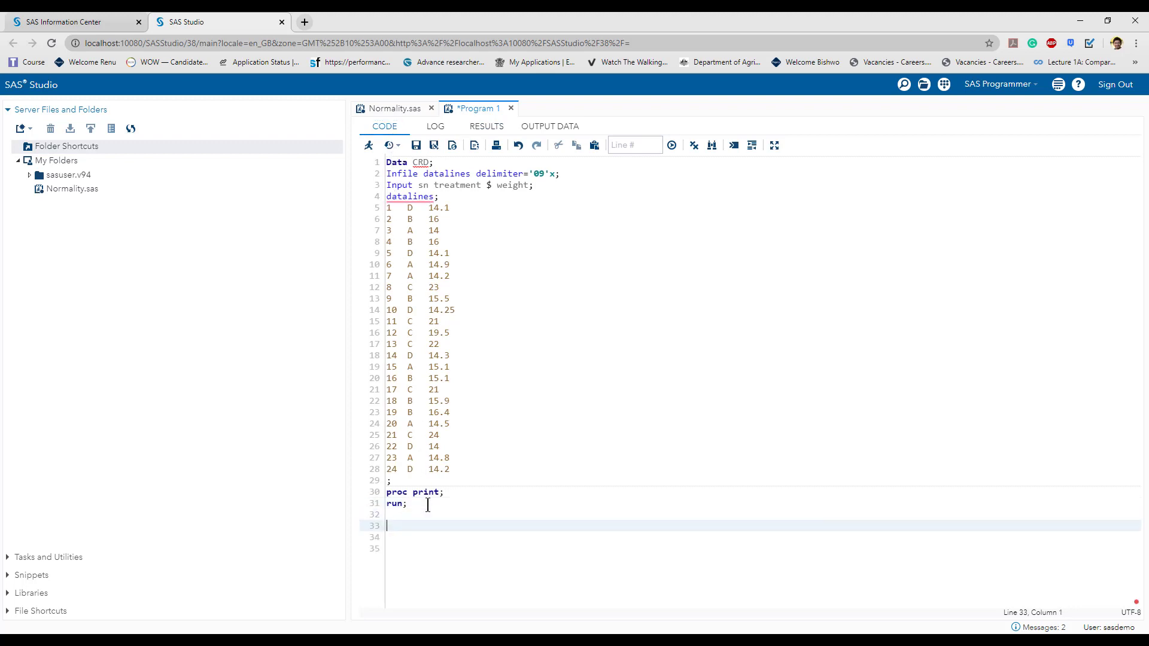
text(Proc)
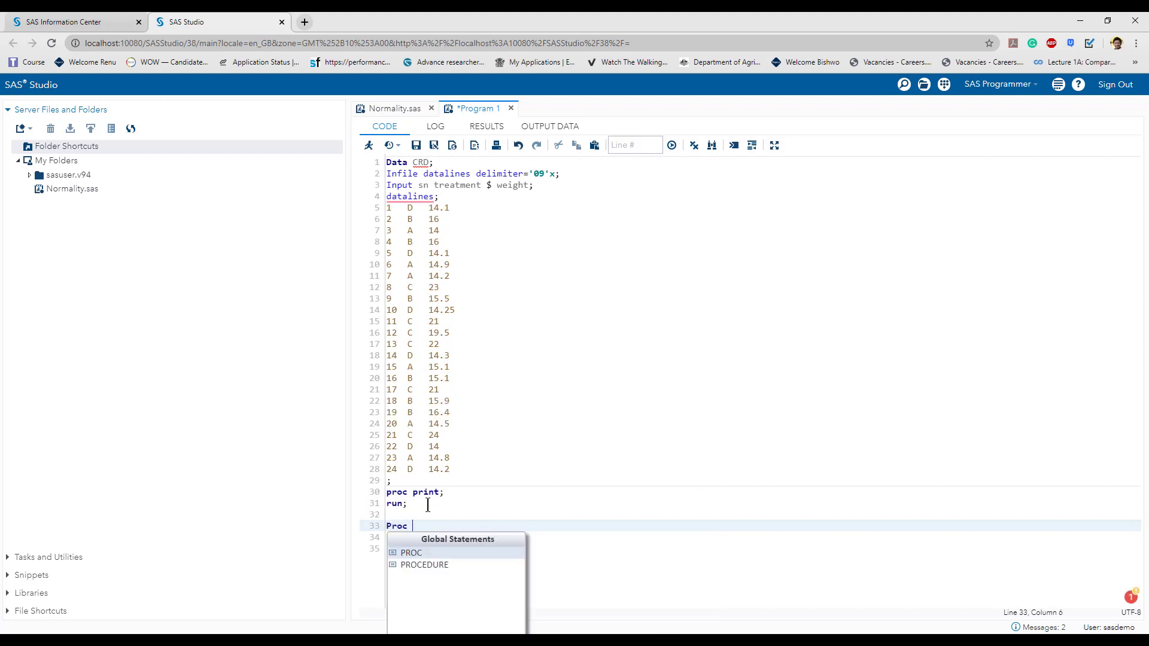
text( Gl)
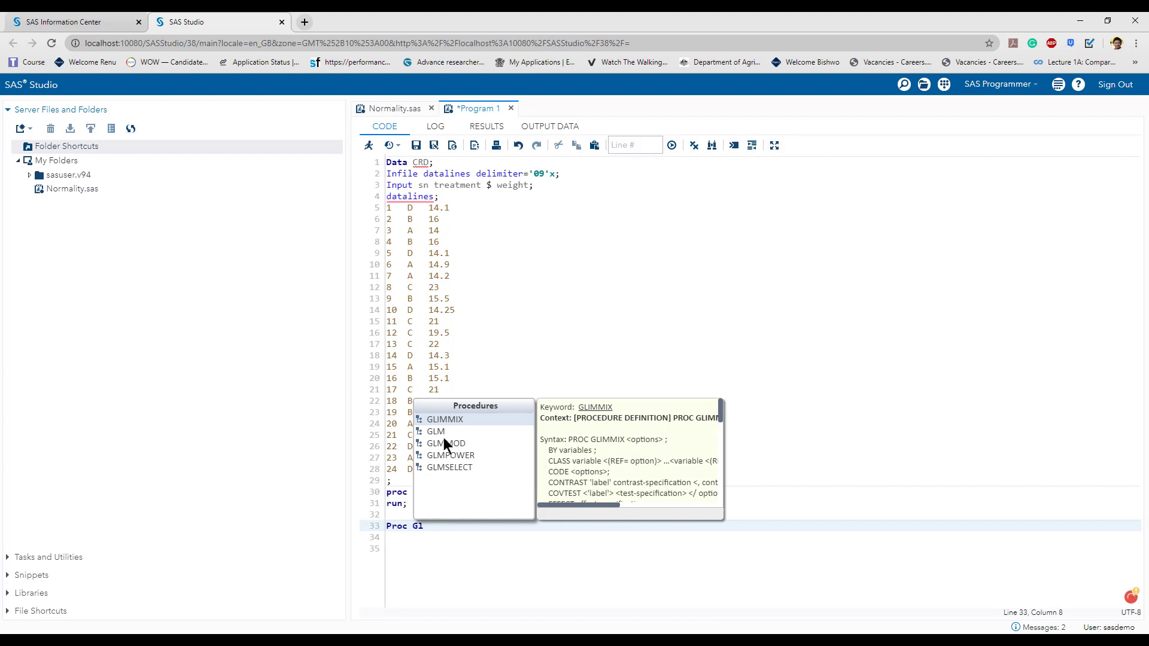
text(m)
click(466, 526)
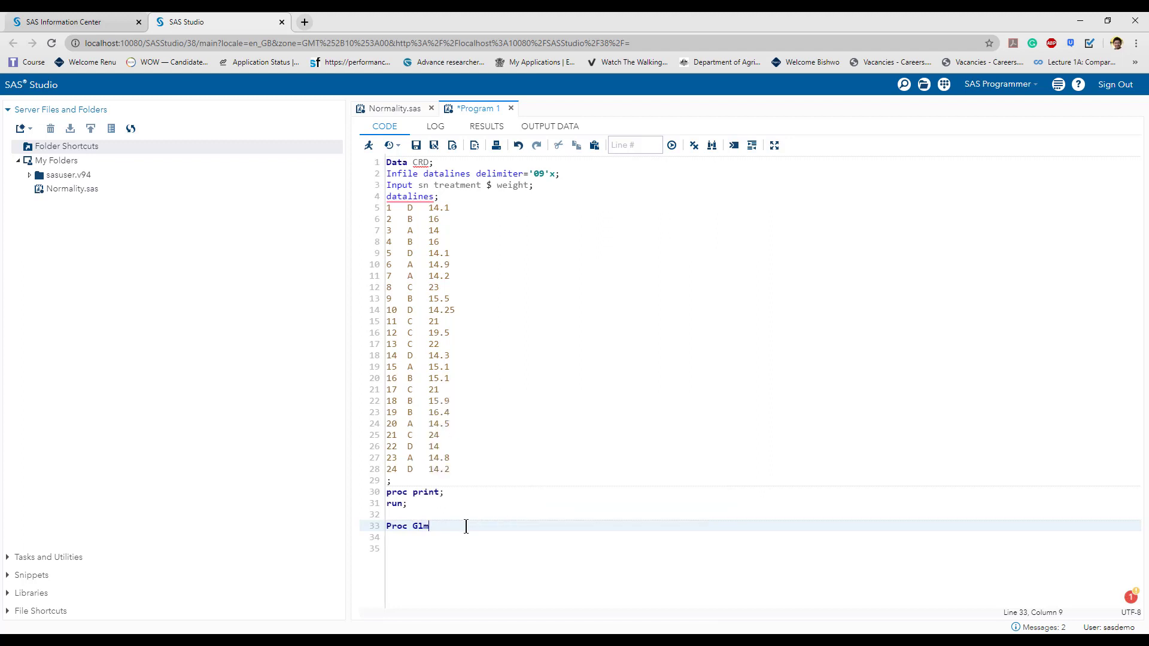
text(;)
key(Return)
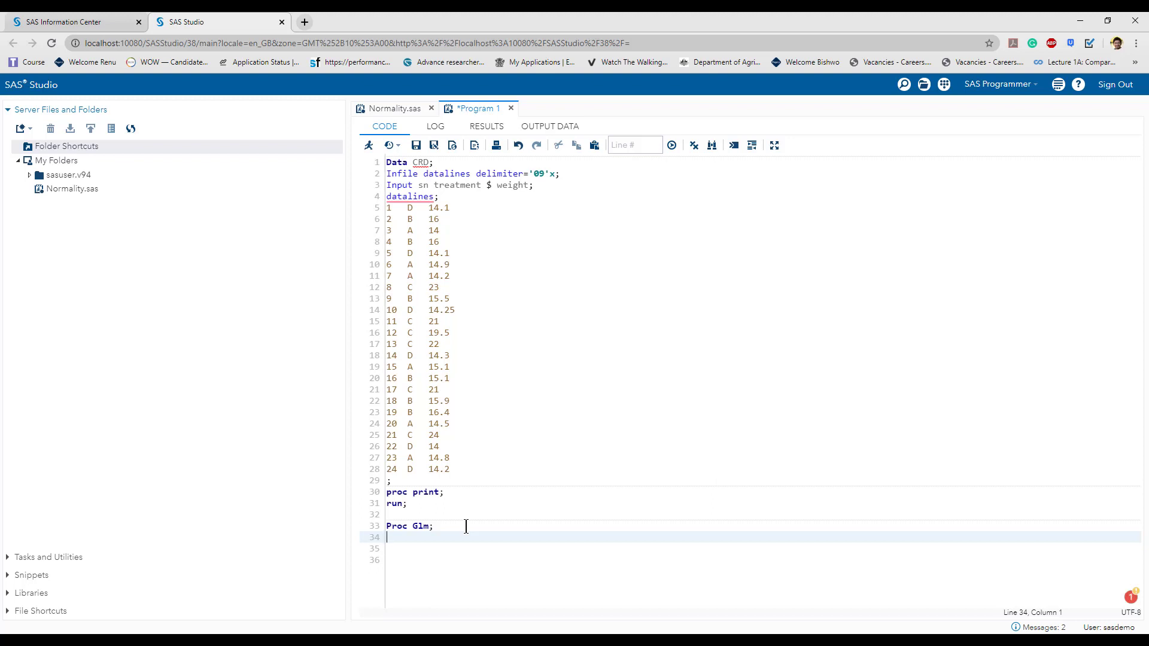
Add the statements "class treatment;" and "model weight = treatment;" on separate lines below "Proc Glm;"
text(class treatment;)
key(Return)
text(mo)
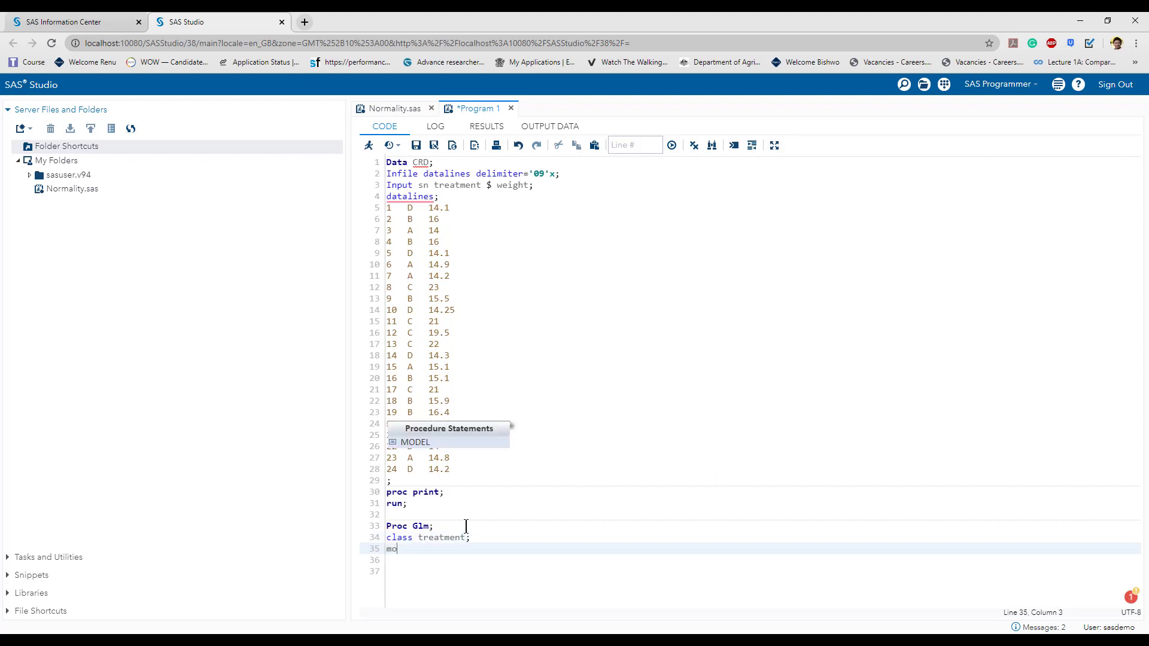
text(del weight)
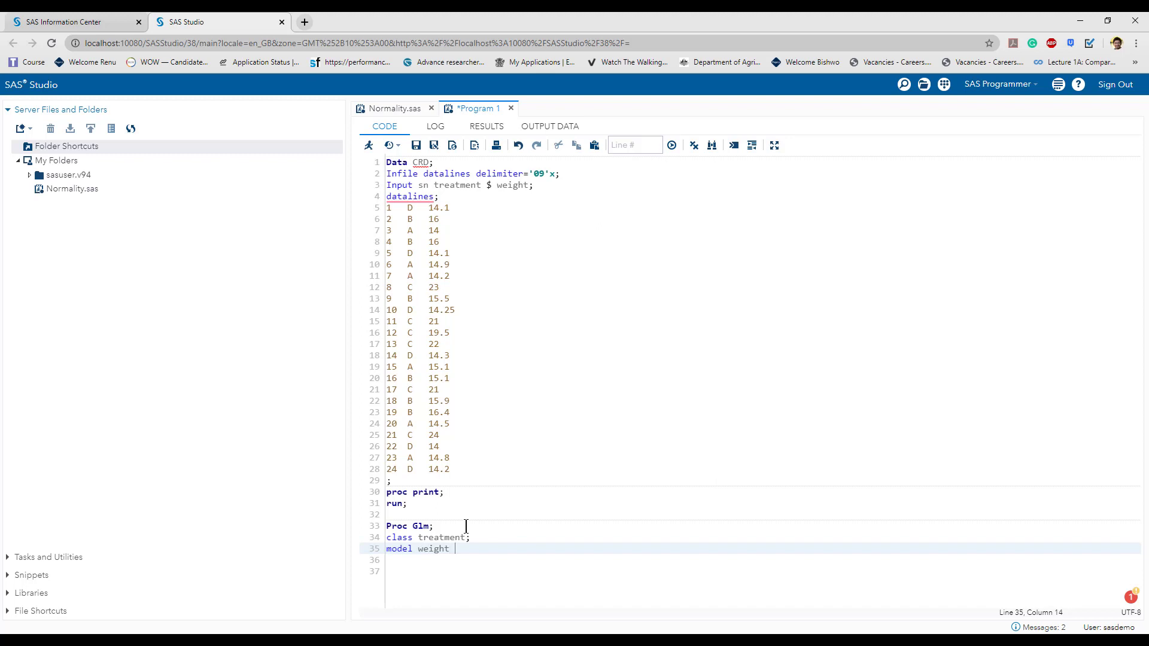
text( = treatment;)
key(Return)
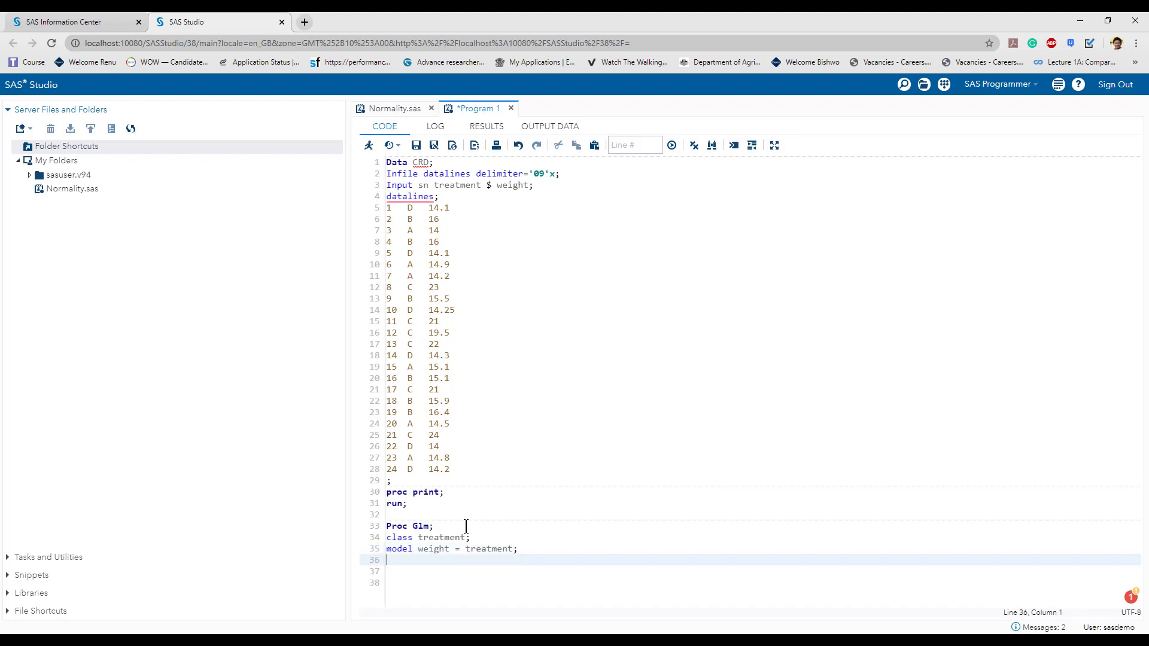
Close the GLM procedure with "run;", run the program and examine the ANOVA table for weight
text(run;)
click(368, 145)
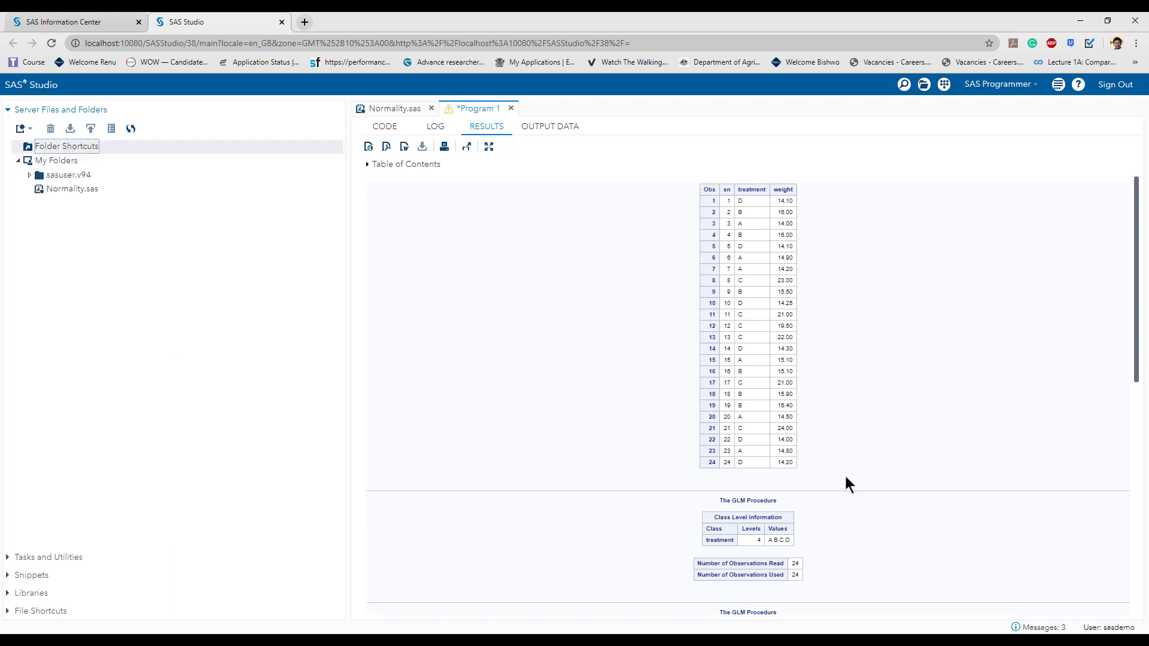
scroll(771, 413, down, 2)
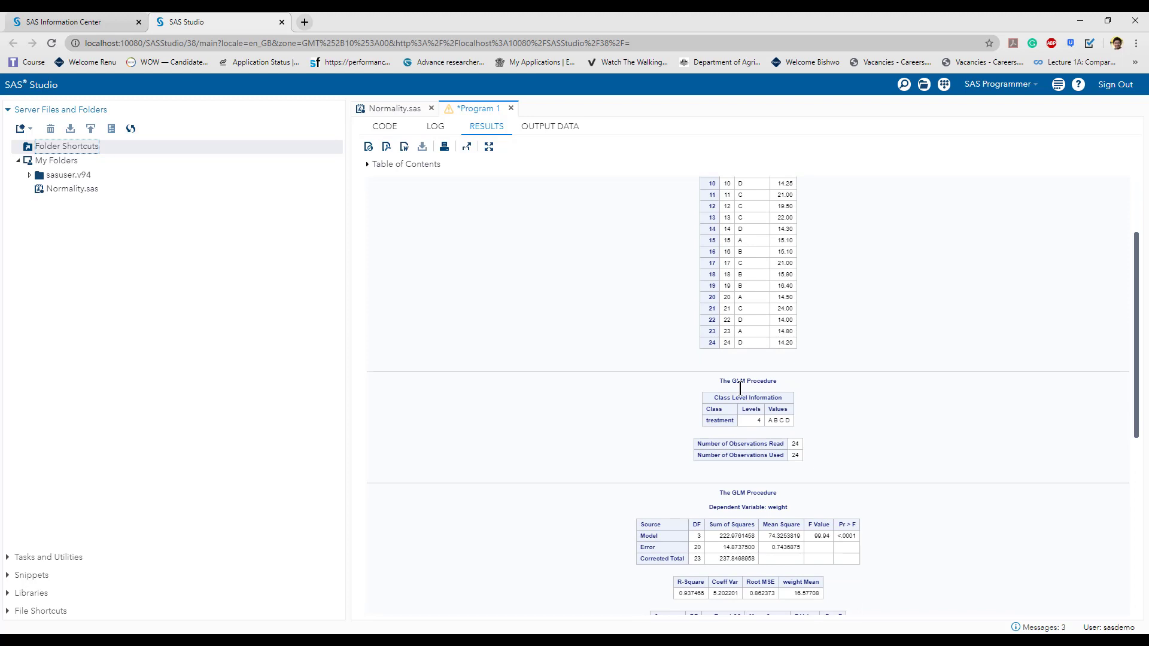
scroll(867, 439, down, 2)
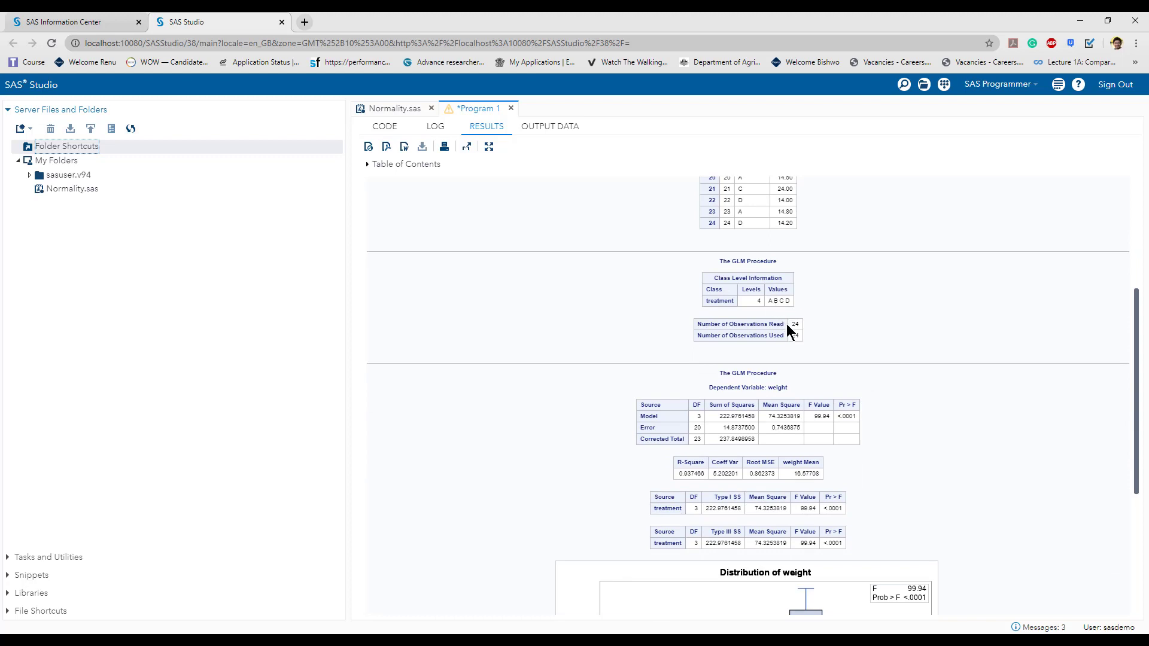
scroll(787, 325, down, 2)
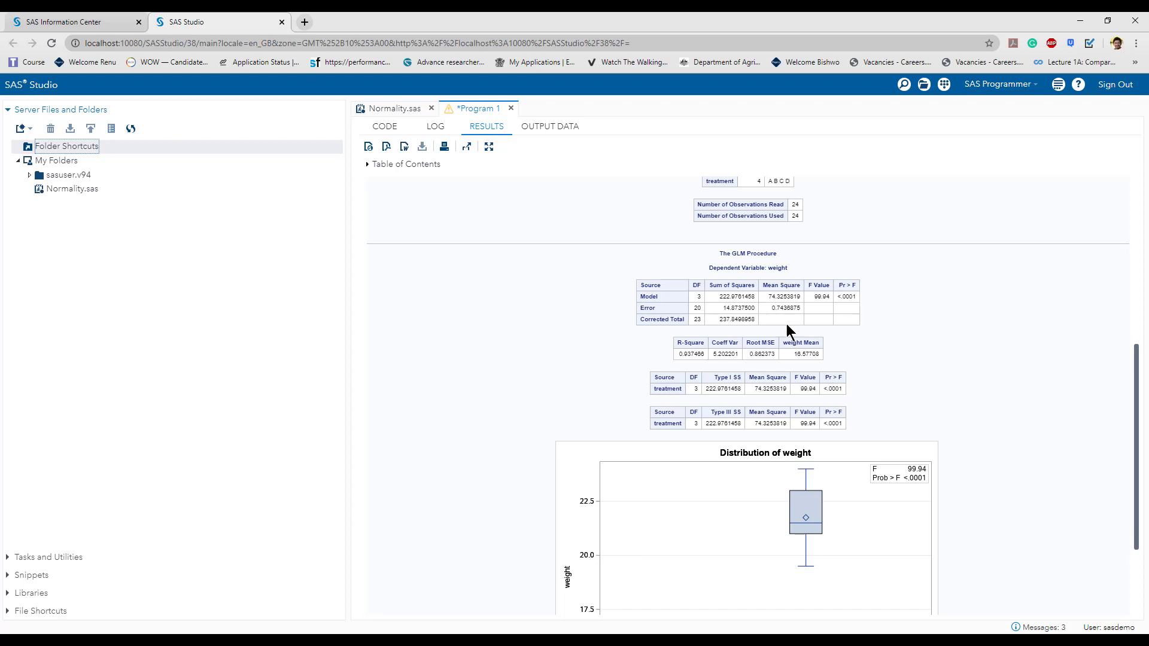
Reduce the SAS Studio browser window and place it over the Excel workbook so columns A to C stay uncovered
click(1109, 18)
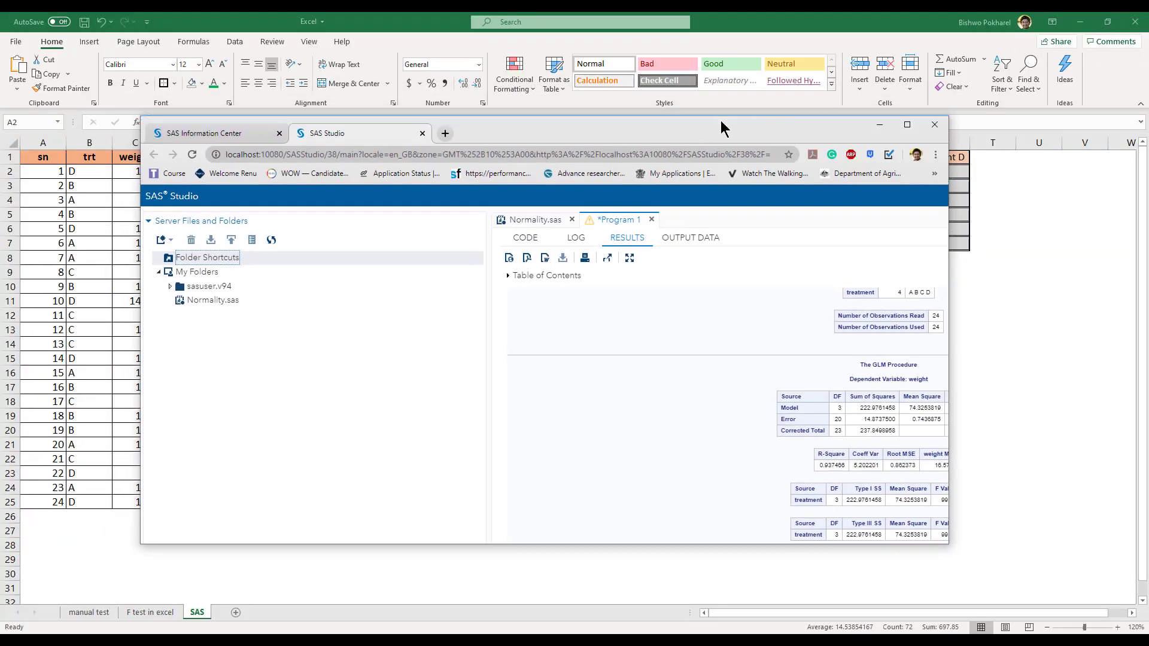
drag(721, 126, 892, 78)
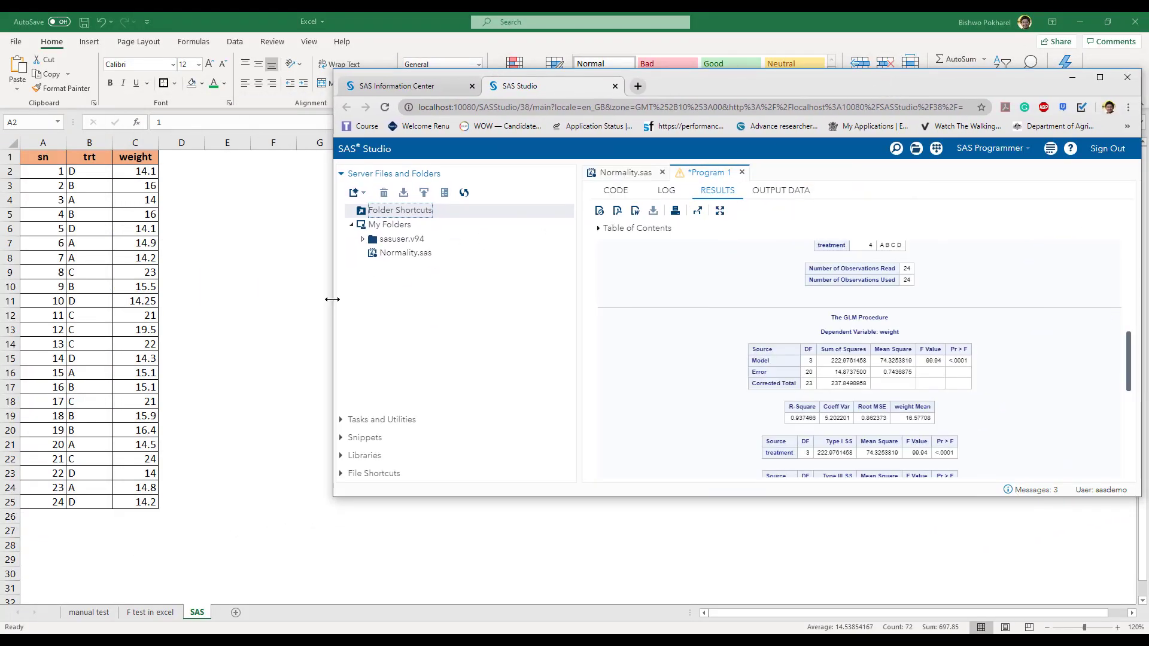
drag(332, 300, 352, 317)
Compare the SAS F value and probability with the ANOVA tables on Excel's "F test in excel" and "manual test" sheets
click(158, 616)
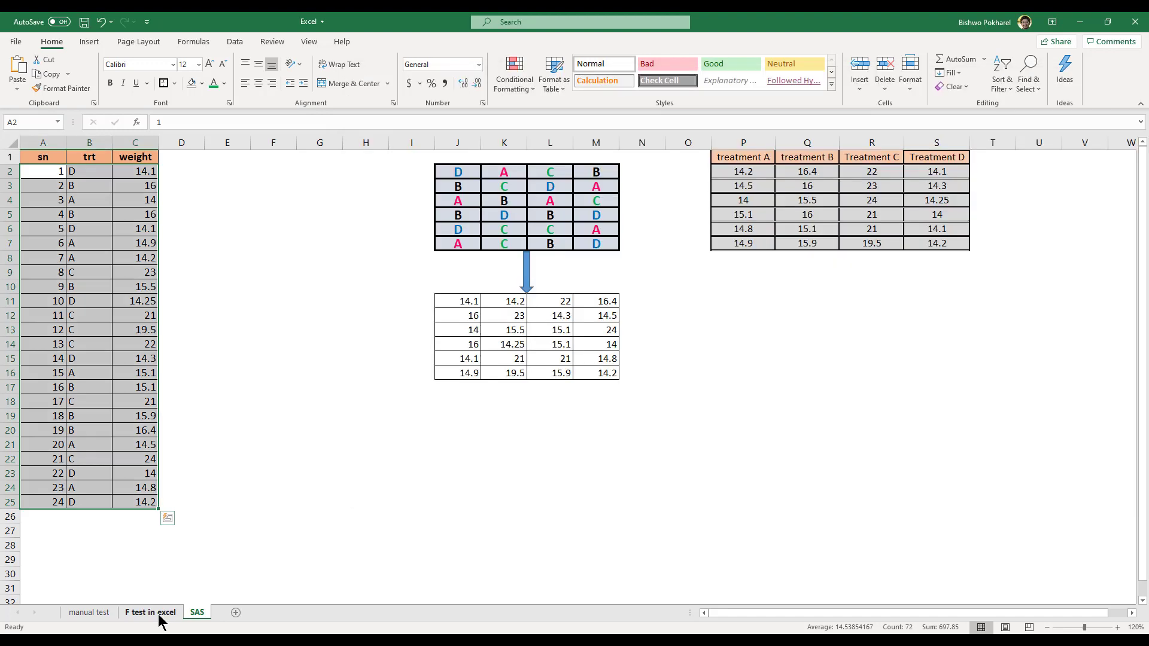
click(158, 613)
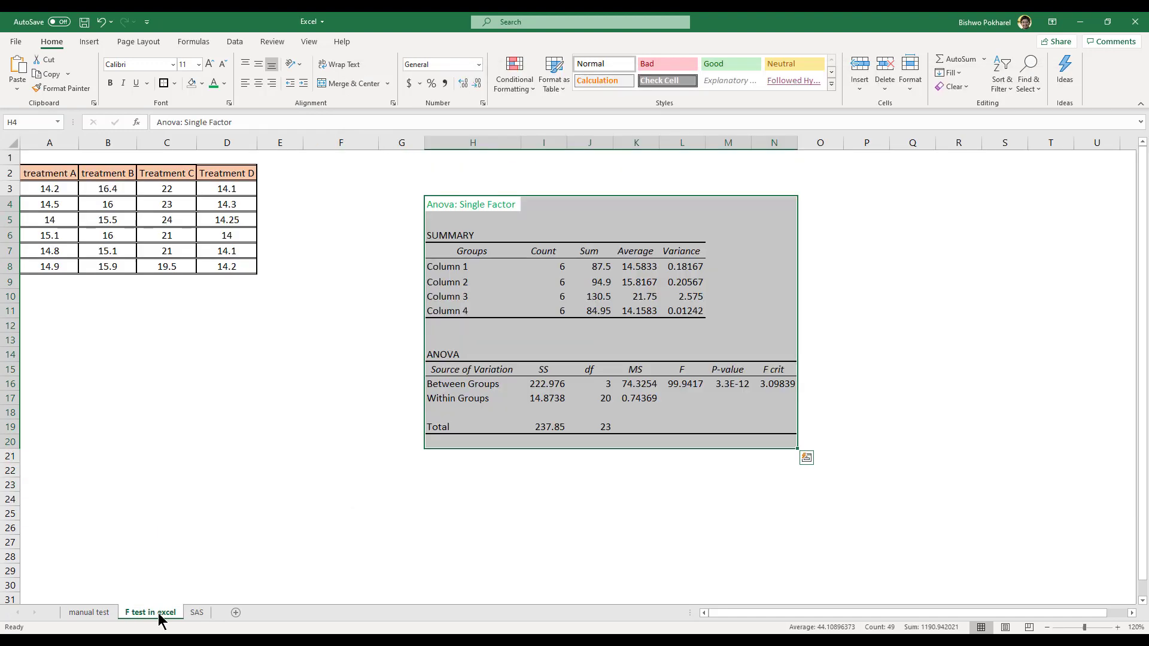
click(111, 621)
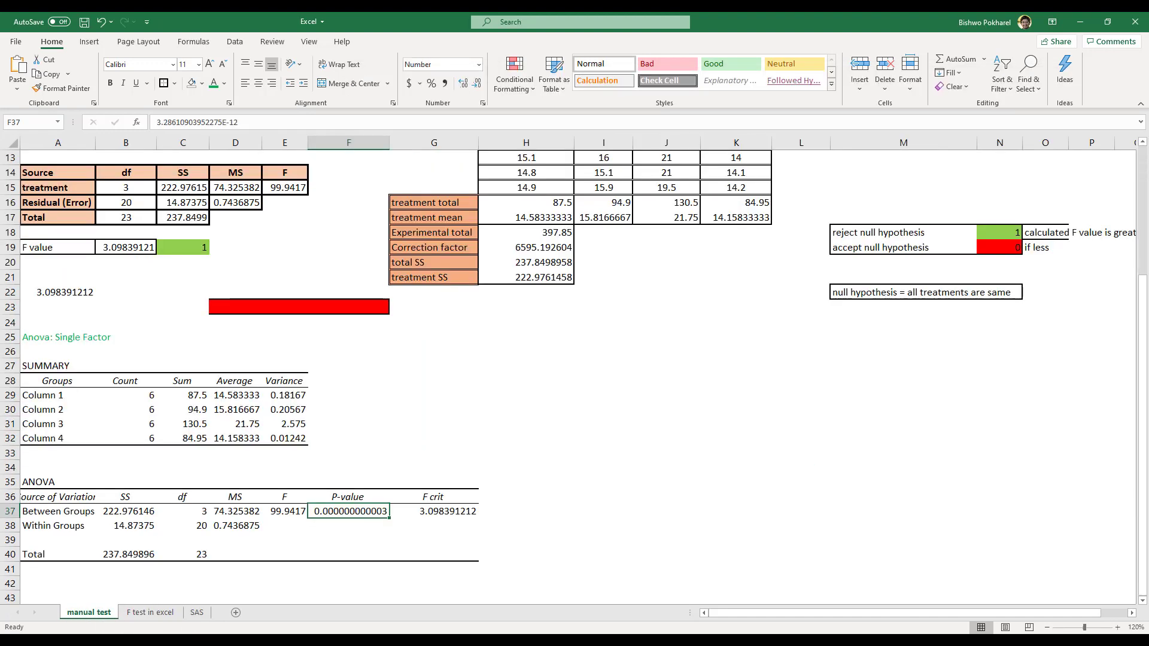
key(alt+Tab)
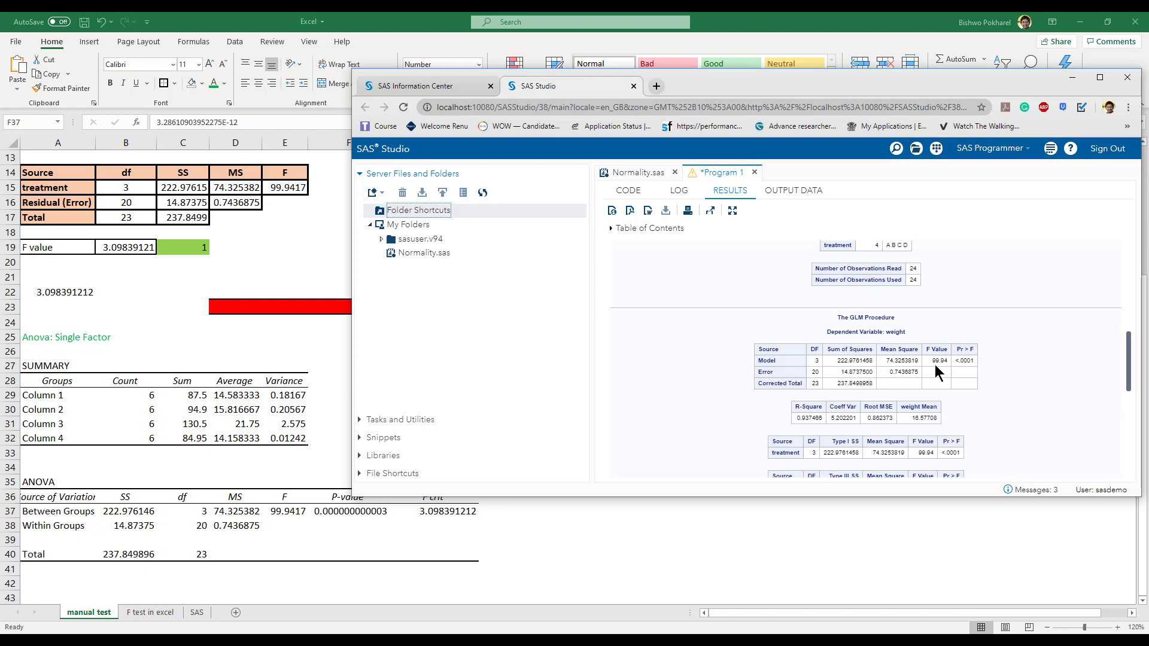
click(276, 514)
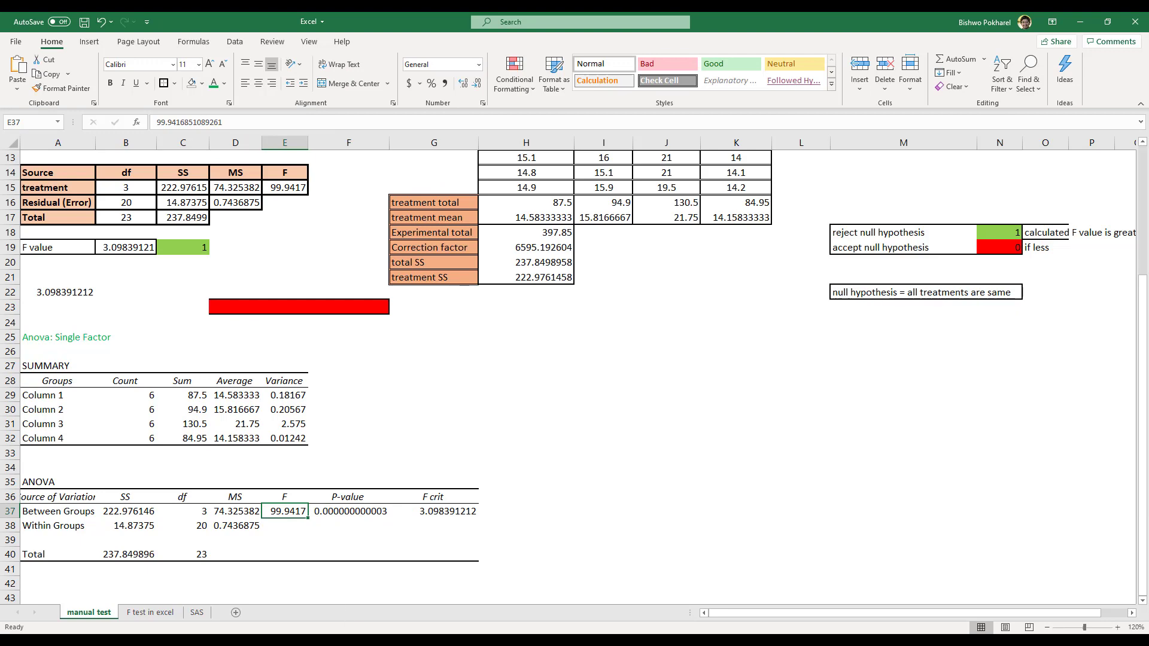
key(alt+Tab)
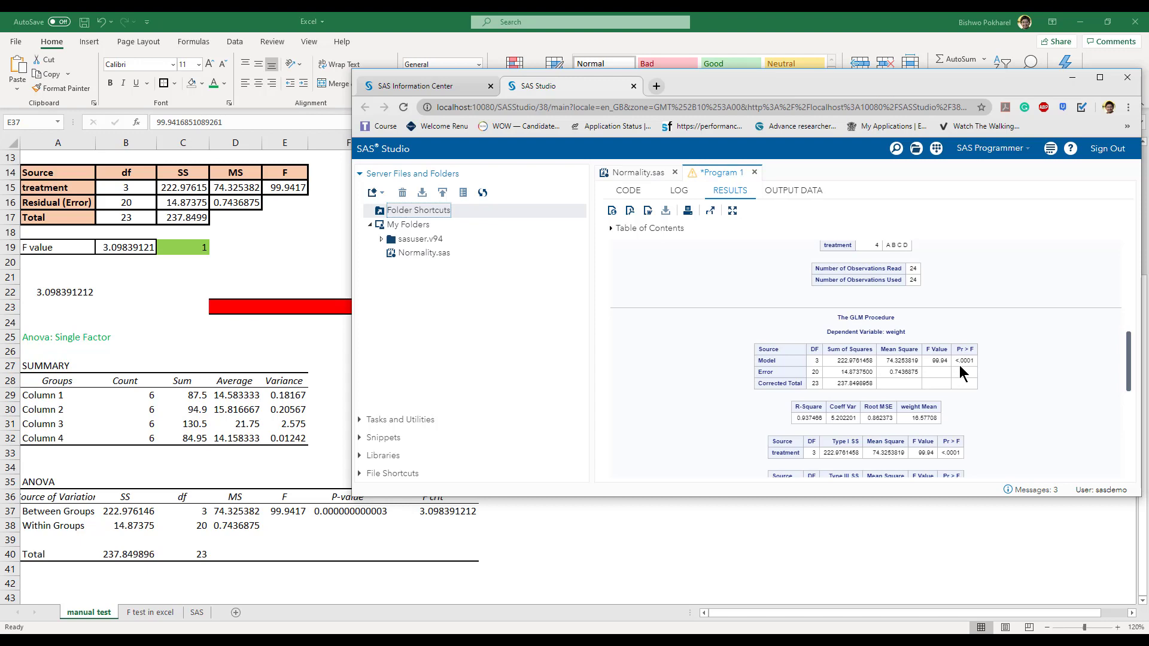
Maximize the SAS Studio window and examine the "Distribution of weight" box plot for the four treatments
click(1101, 78)
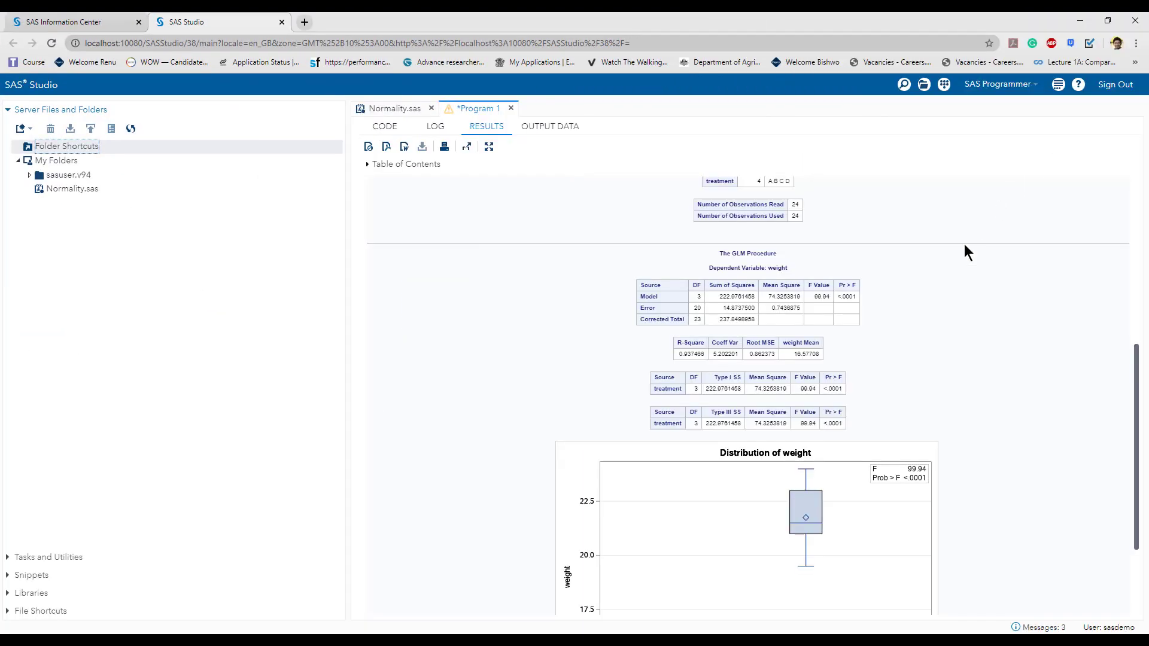
scroll(831, 411, down, 3)
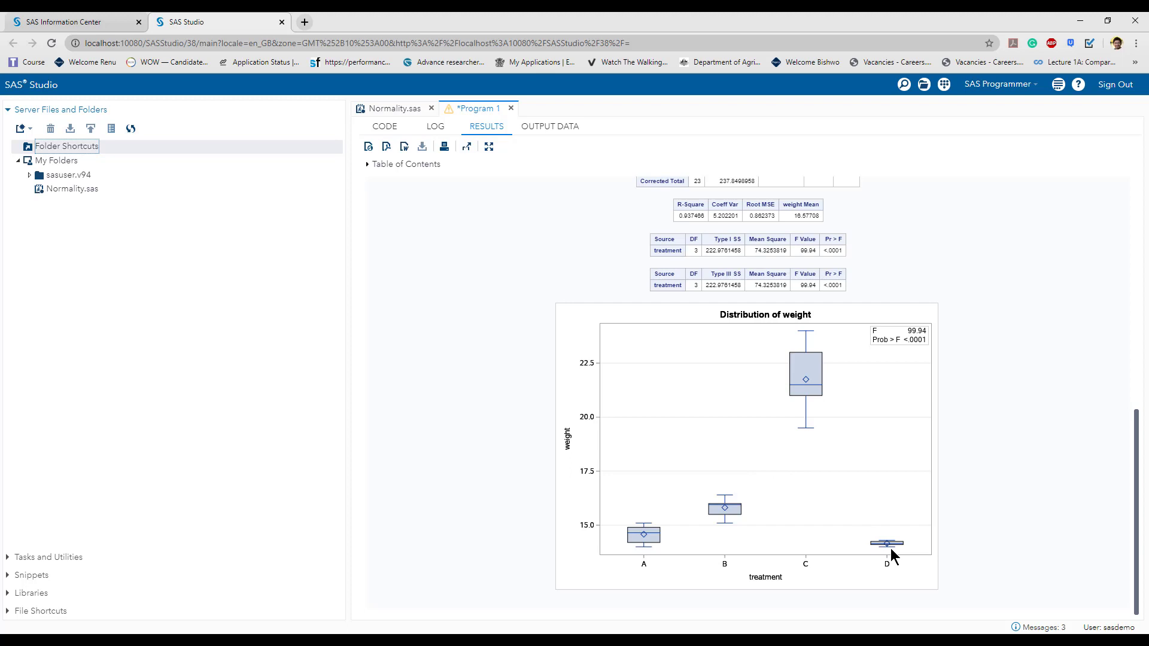
Add the statement "means treatment / tukey alpha = 0.05;" below the model line of the Proc Glm code
click(384, 131)
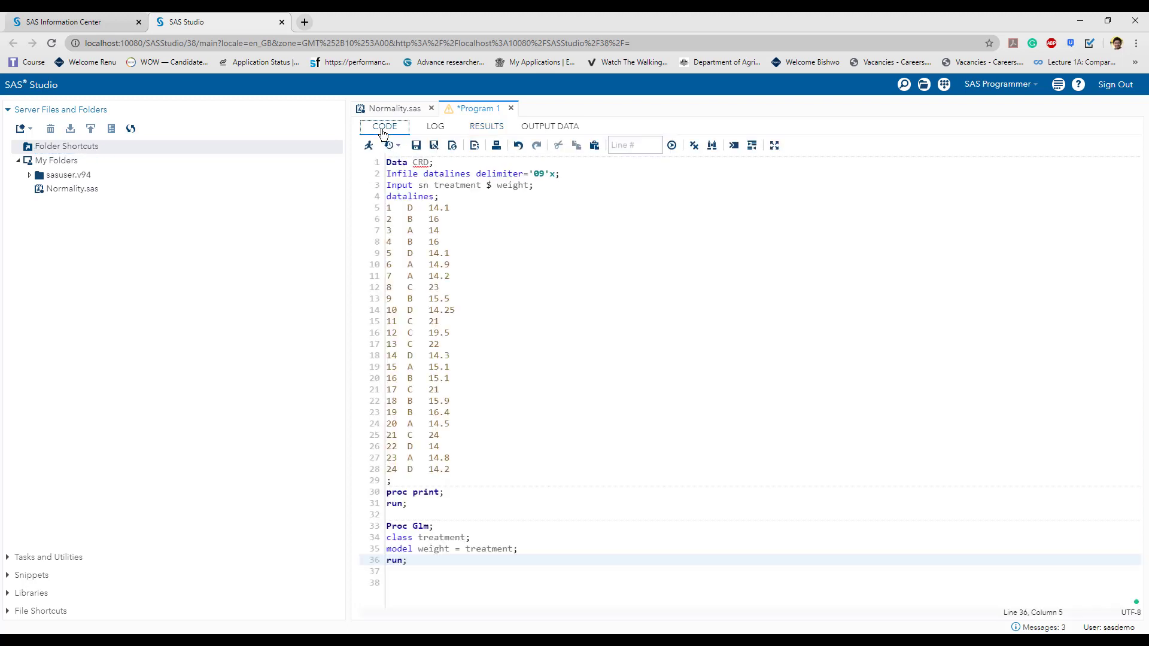
click(534, 552)
key(Return)
text(means treatment / )
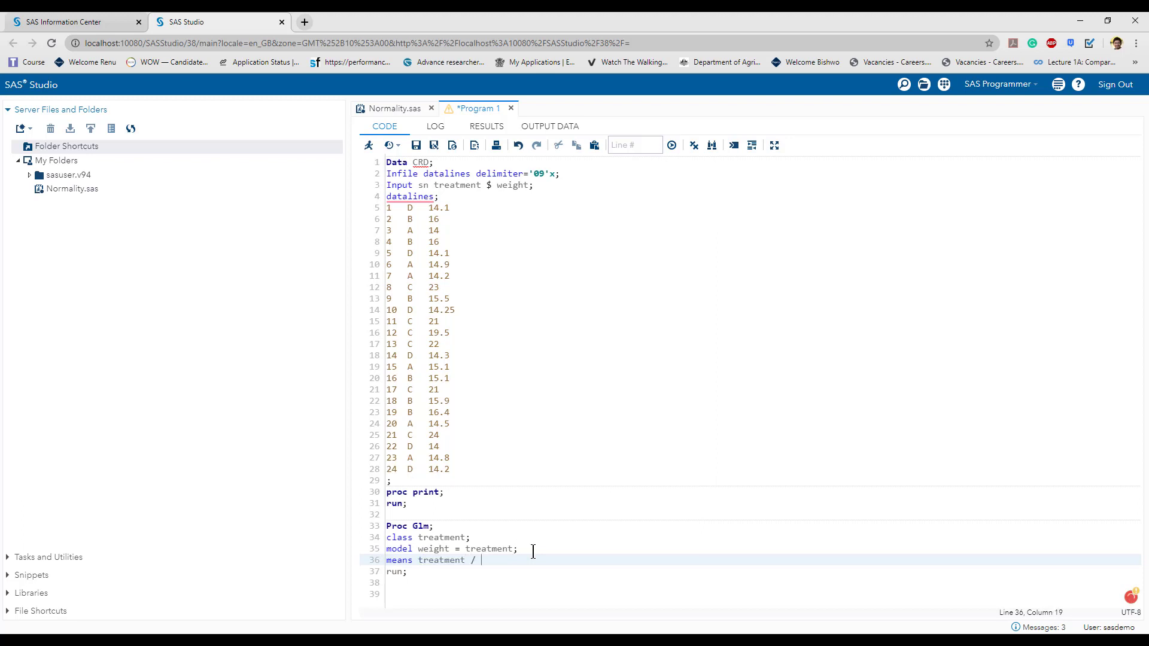
text(tu)
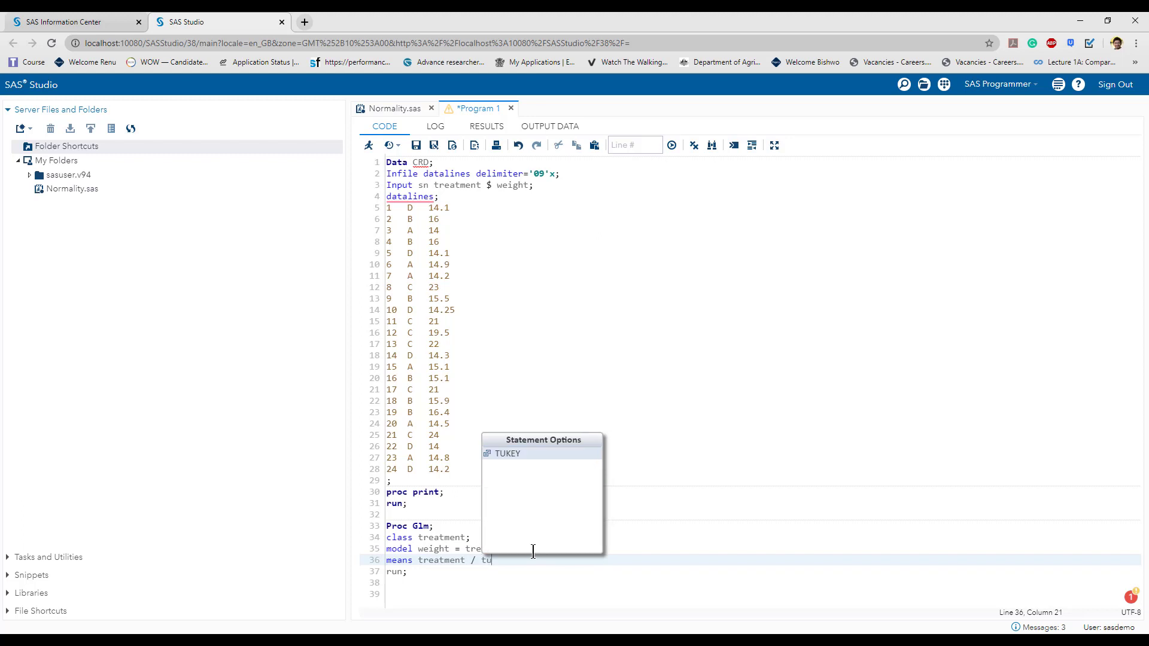
text(key)
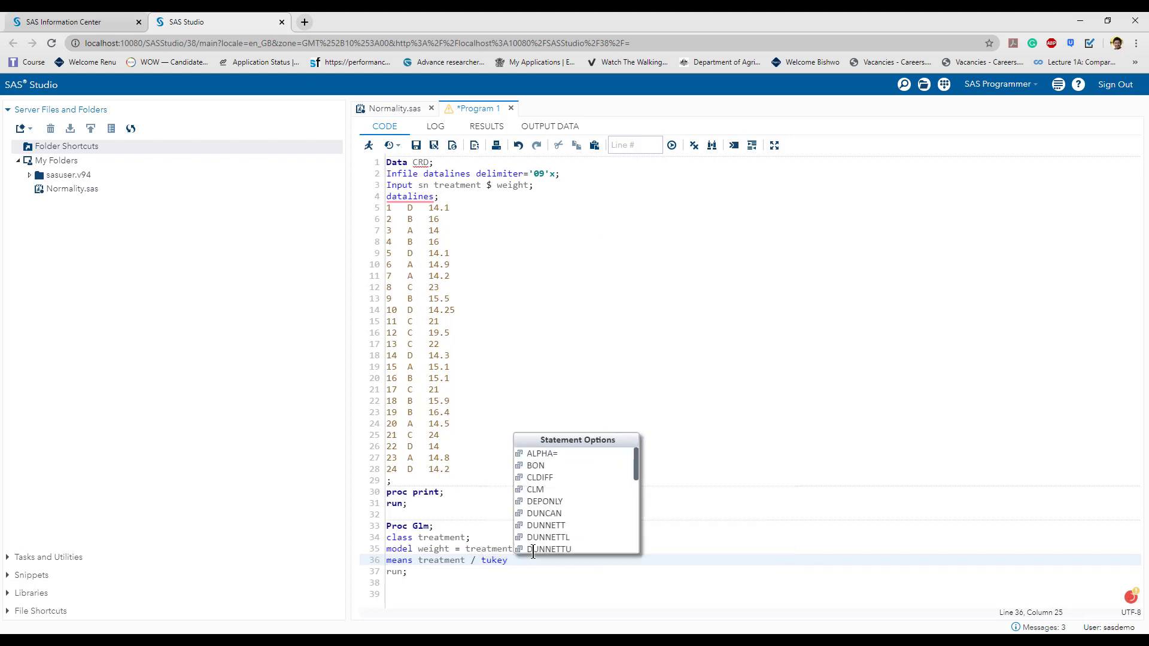
text( a)
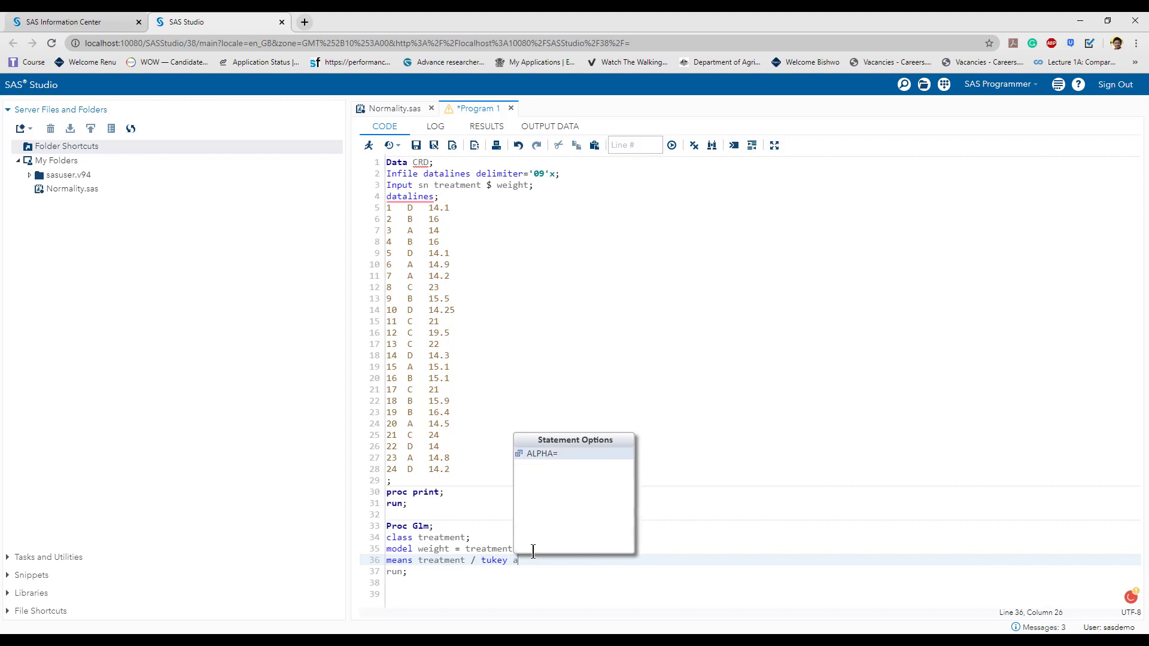
text(lpha )
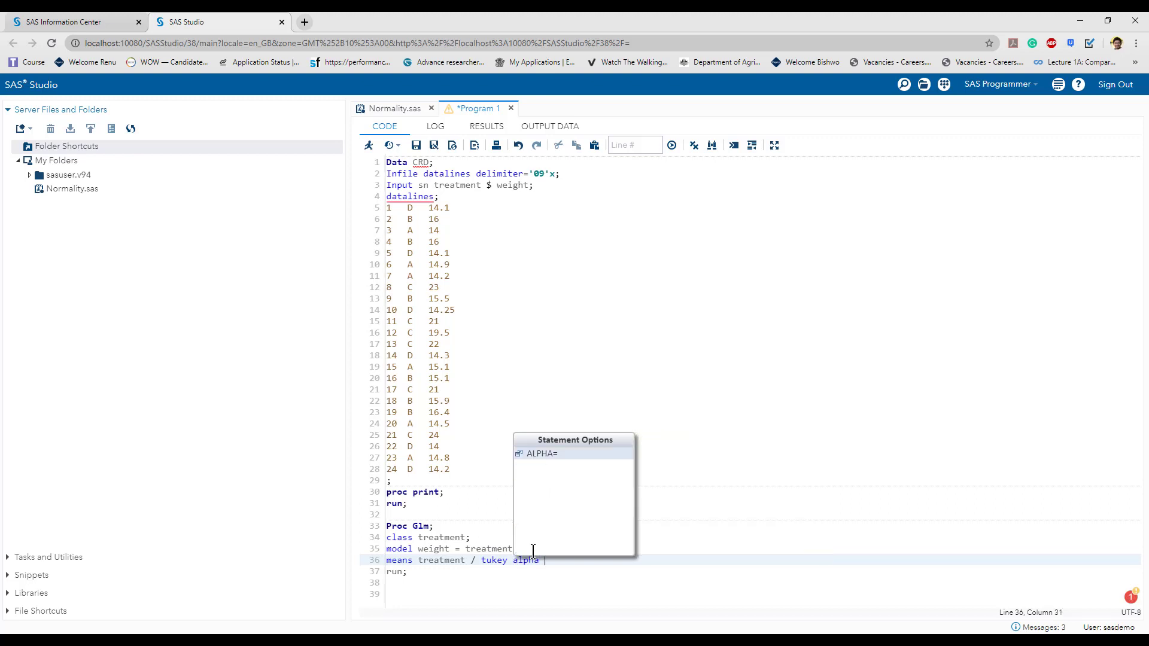
text(= 0.05;)
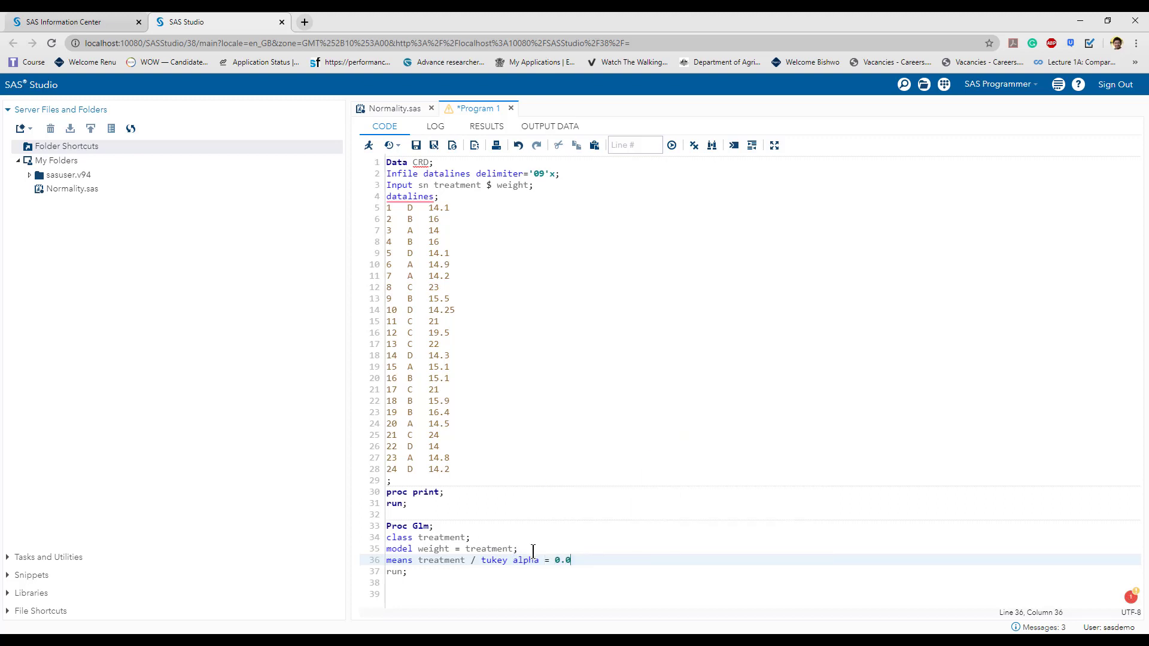
Run the program and examine the Tukey's Studentized Range (HSD) test and the Tukey grouping chart for the treatment means
click(412, 571)
click(369, 147)
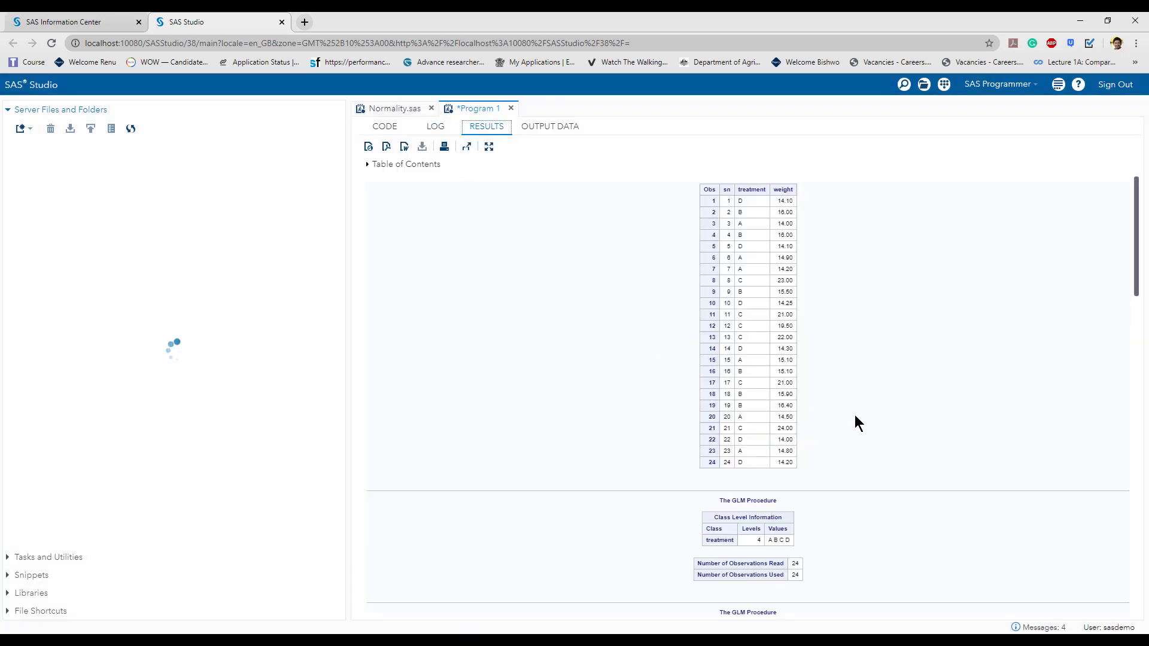
scroll(855, 419, down, 8)
scroll(855, 419, down, 7)
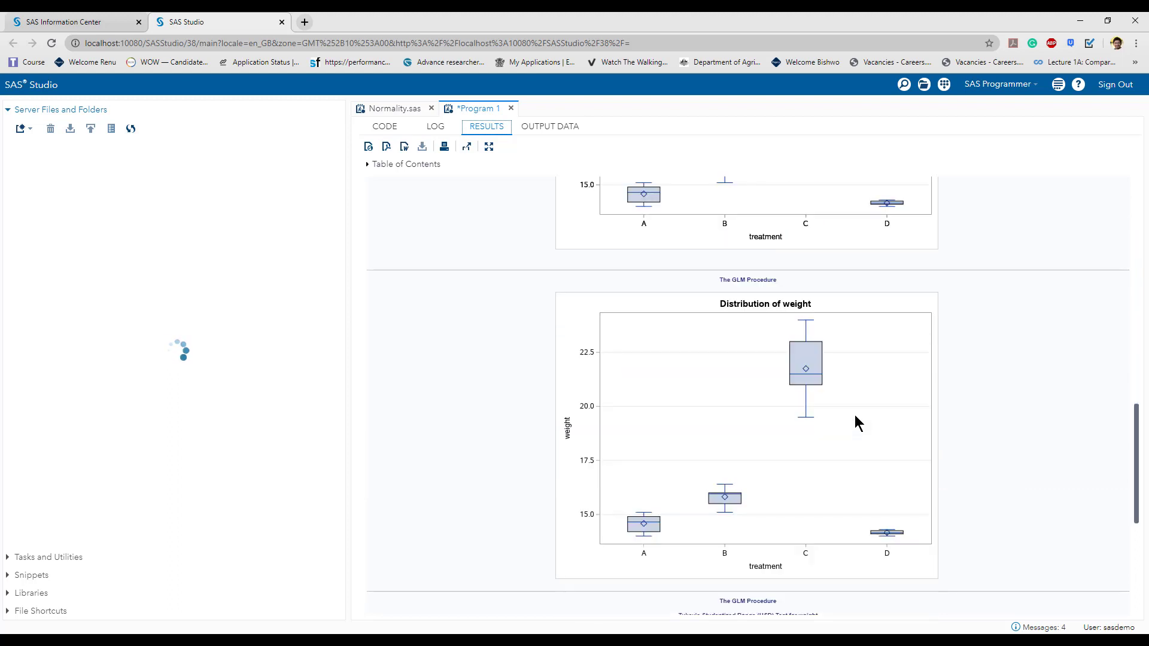
scroll(855, 419, up, 2)
scroll(855, 423, up, 4)
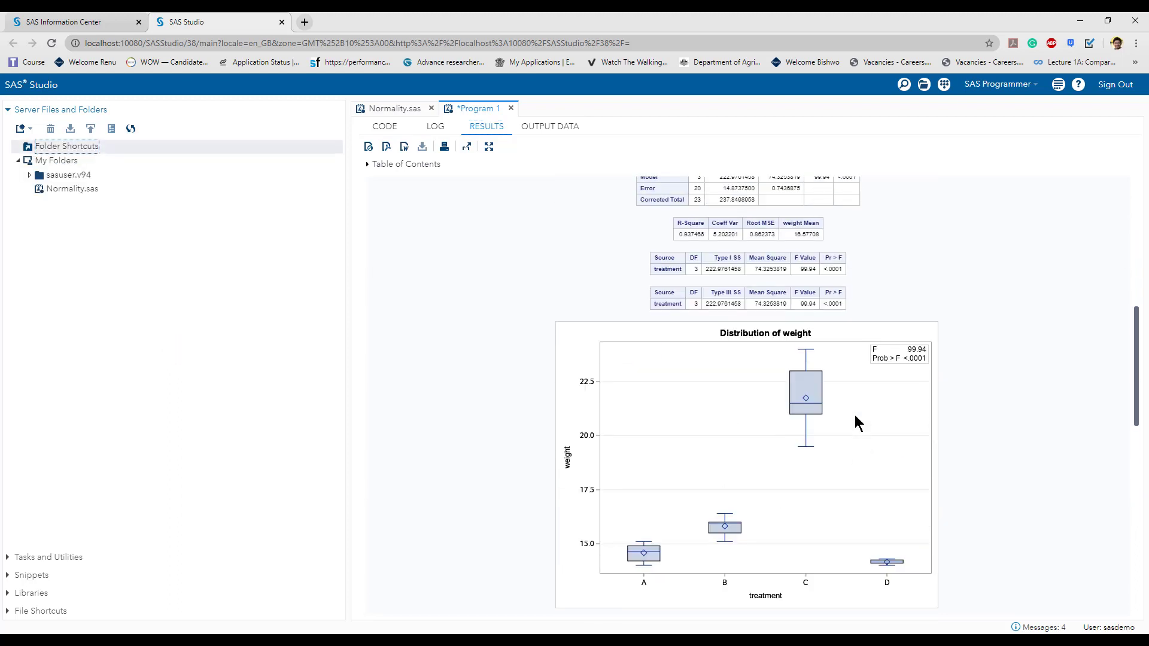
scroll(855, 422, down, 9)
scroll(855, 422, down, 3)
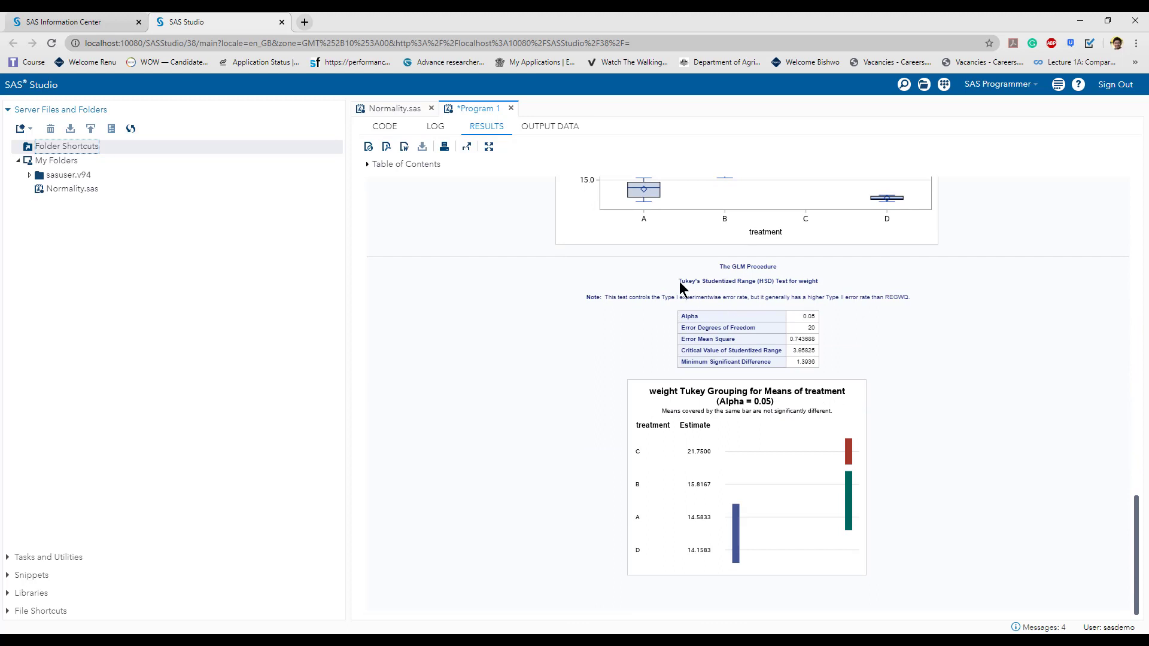
drag(680, 282, 831, 288)
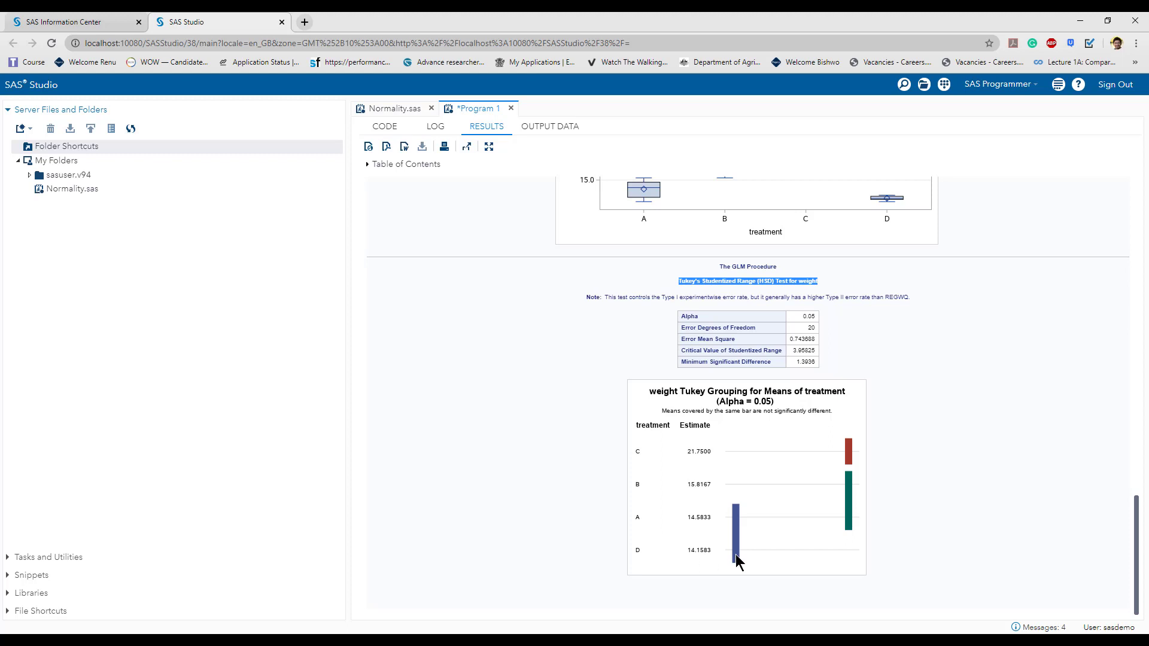
Reduce the SAS Studio browser window so the Excel workbook behind it is accessible beside the Tukey grouping chart
key(super+Down)
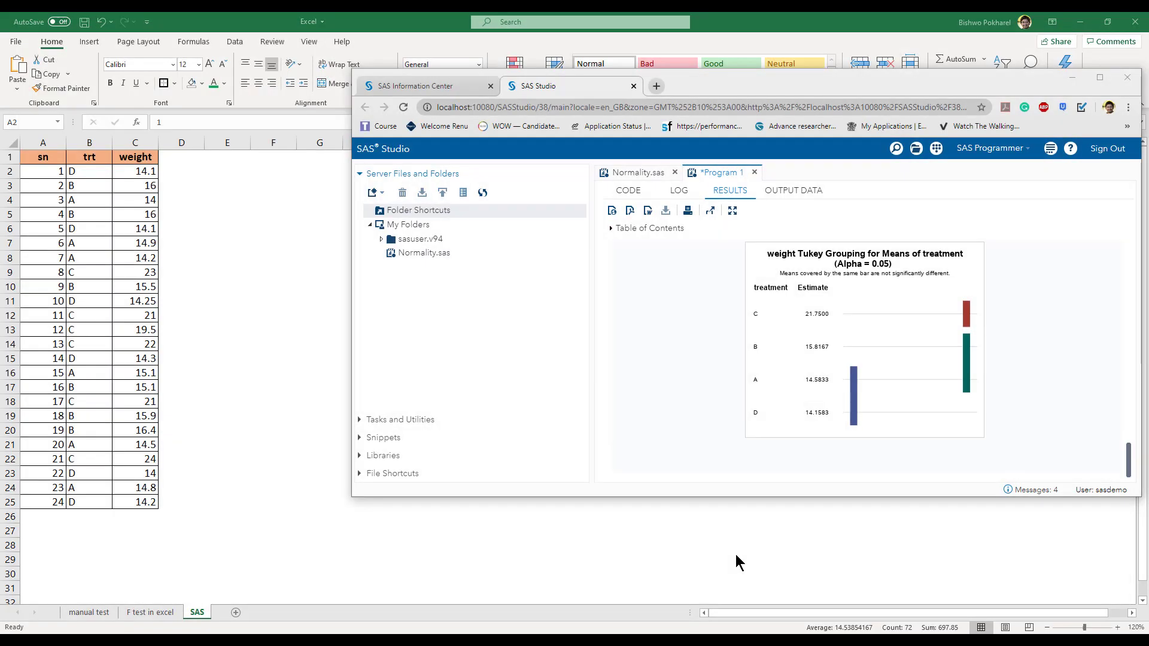